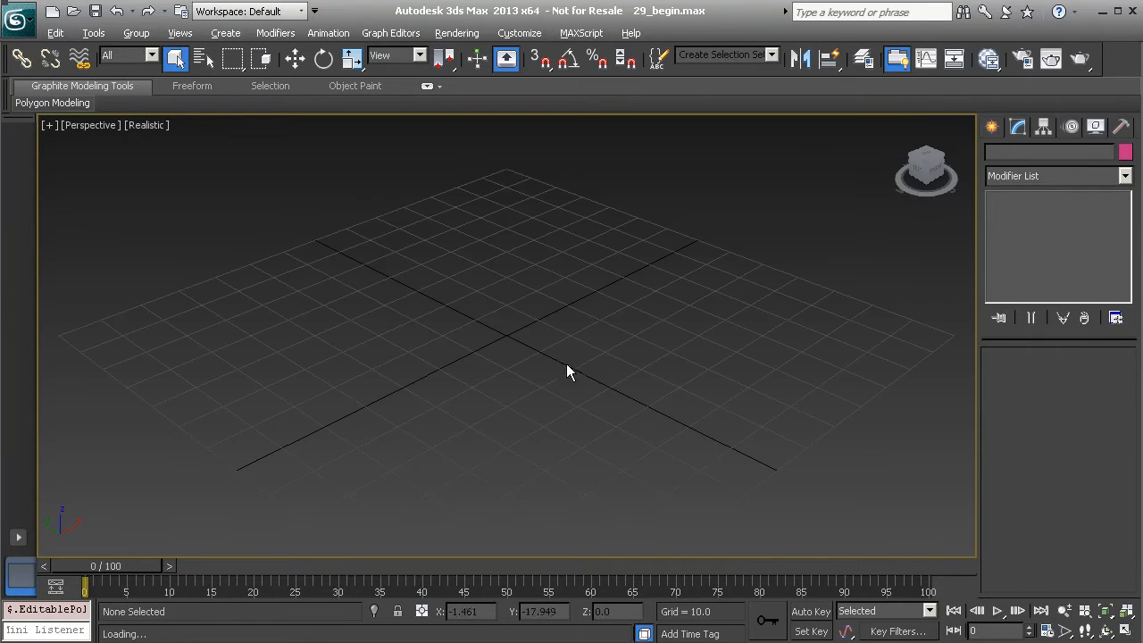
Step: Create a bone about 60 units long along the Y axis, centred on the origin with snapping on, ending in a nub bone
alt+middle_drag(365, 352, 391, 395)
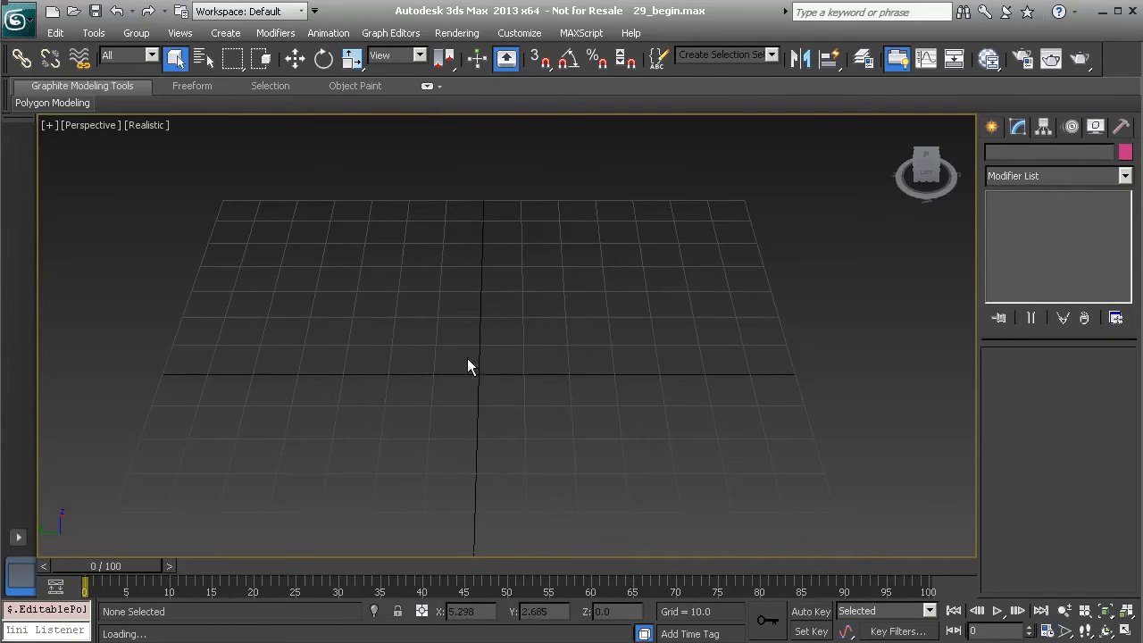
click(328, 33)
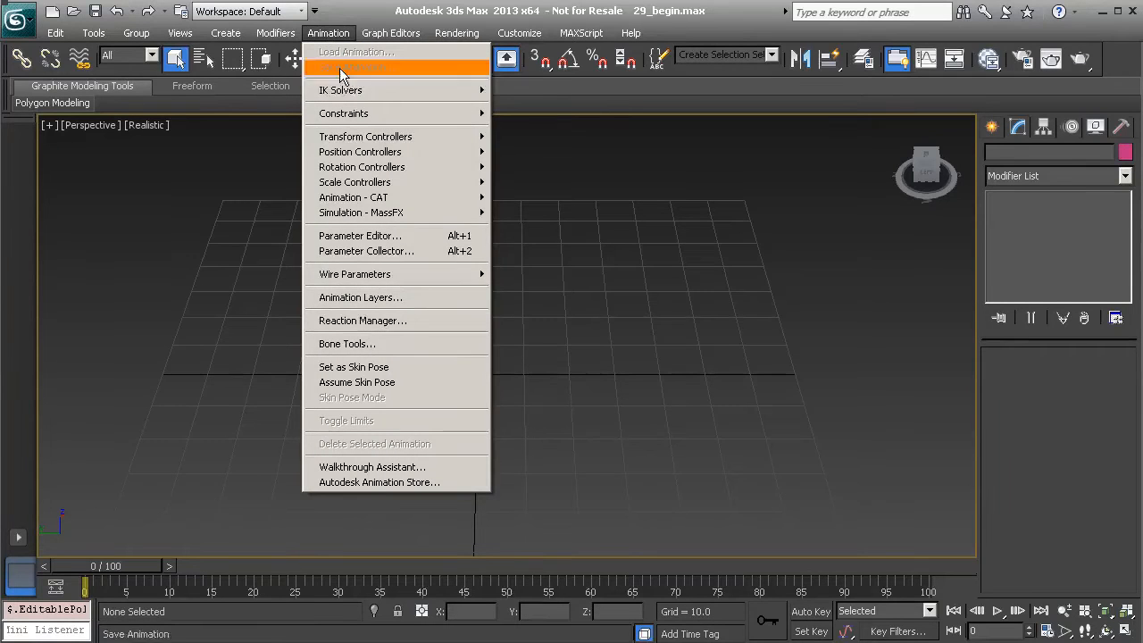
click(357, 344)
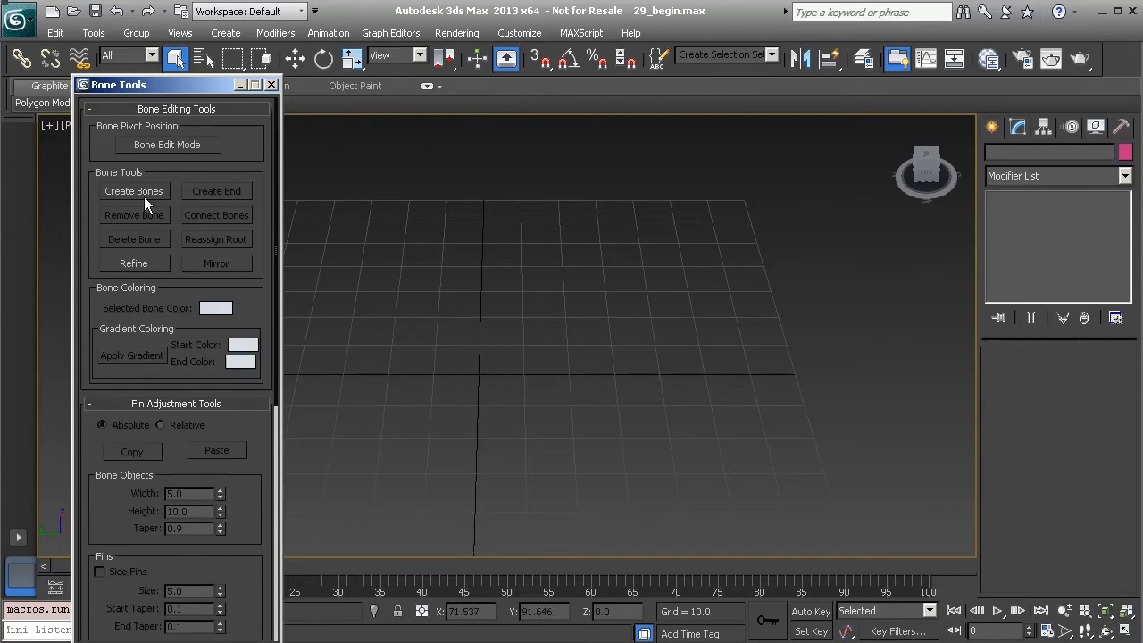
click(133, 192)
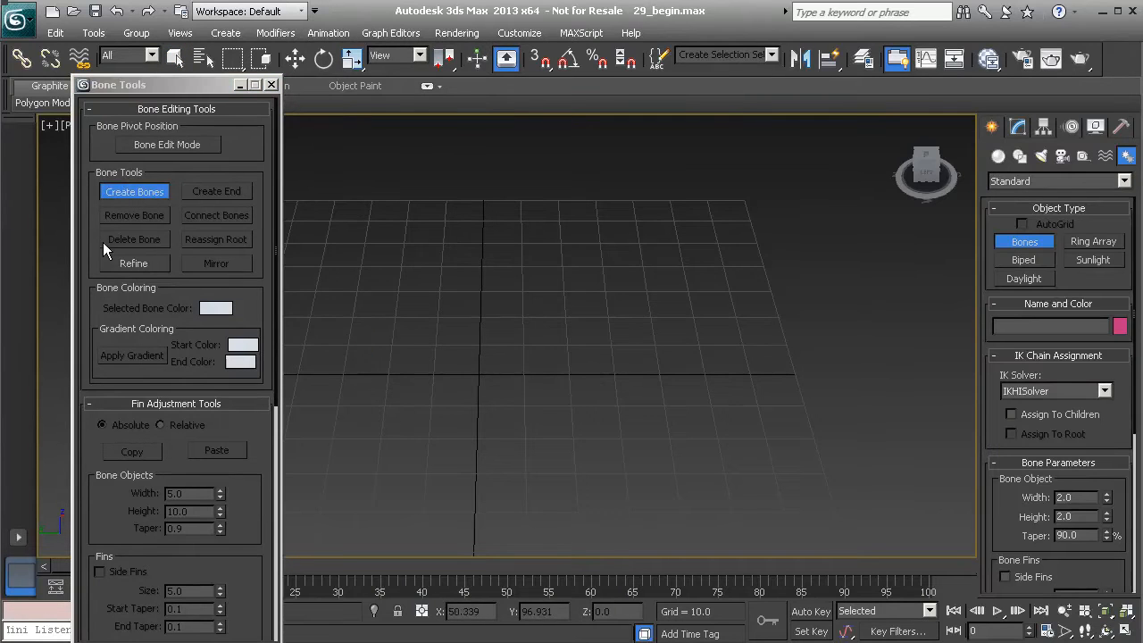
middle_drag(428, 386, 477, 373)
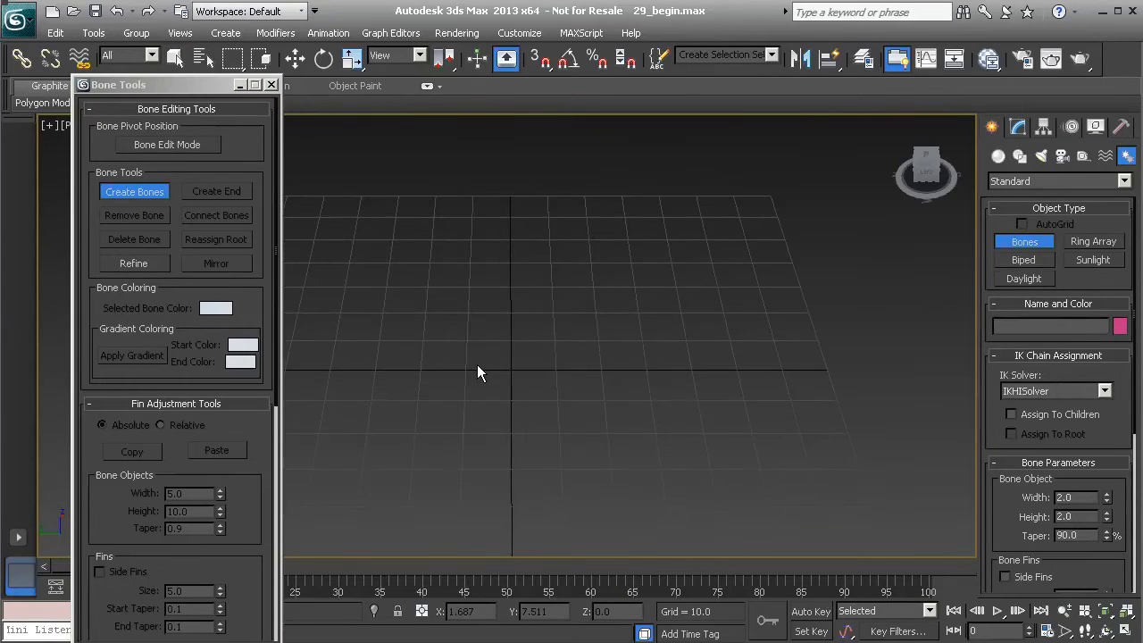
key(s)
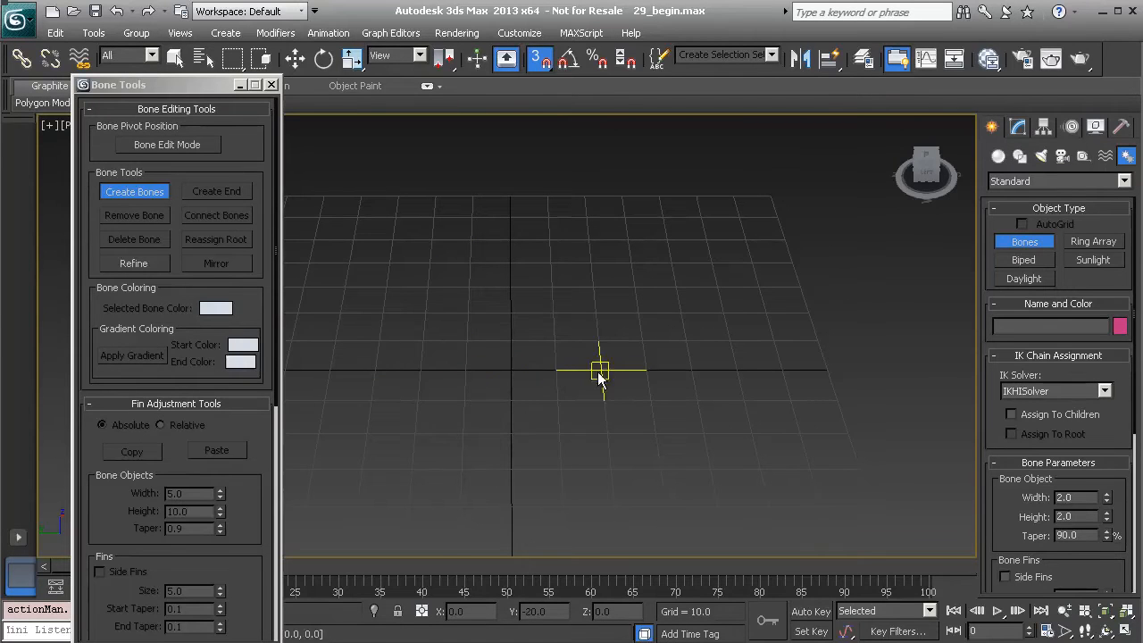
click(376, 369)
click(509, 370)
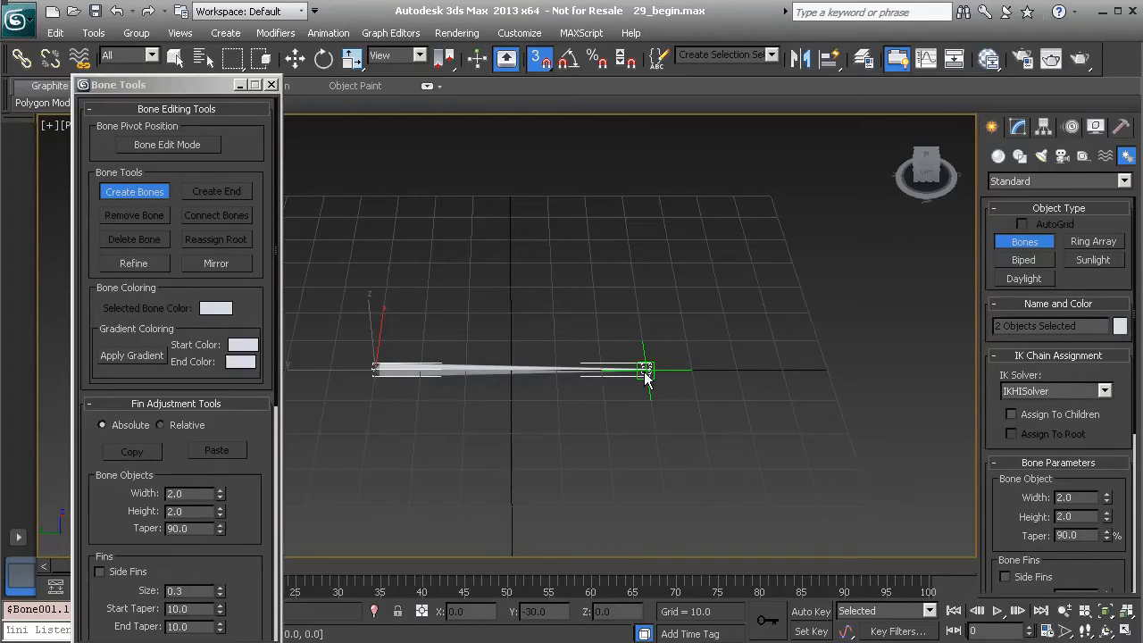
click(646, 375)
right_click(758, 271)
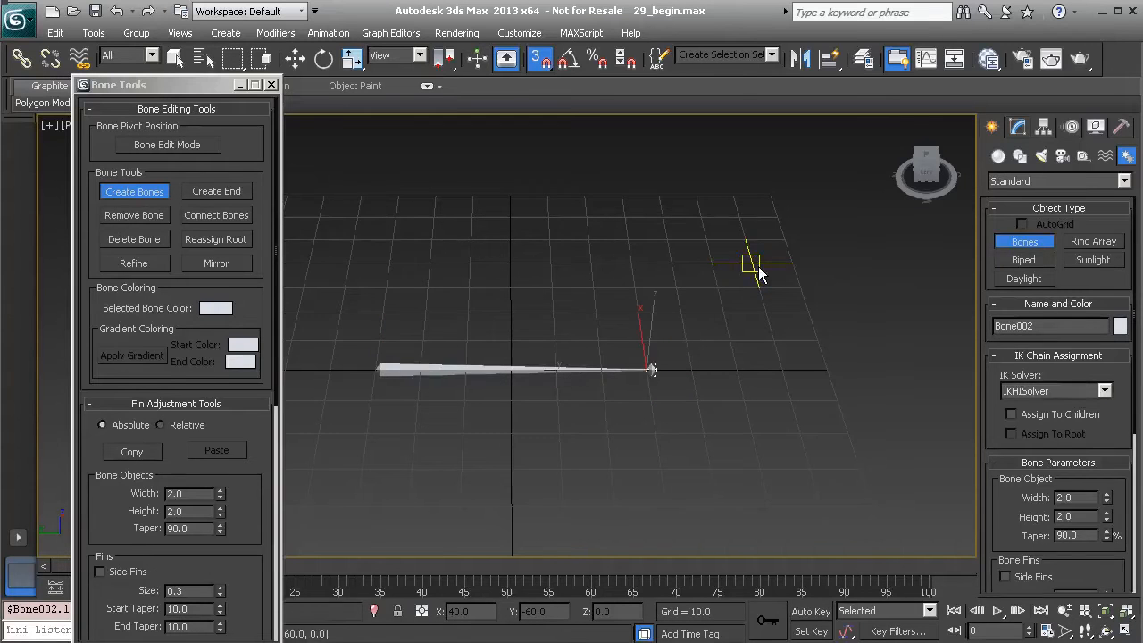
right_click(746, 294)
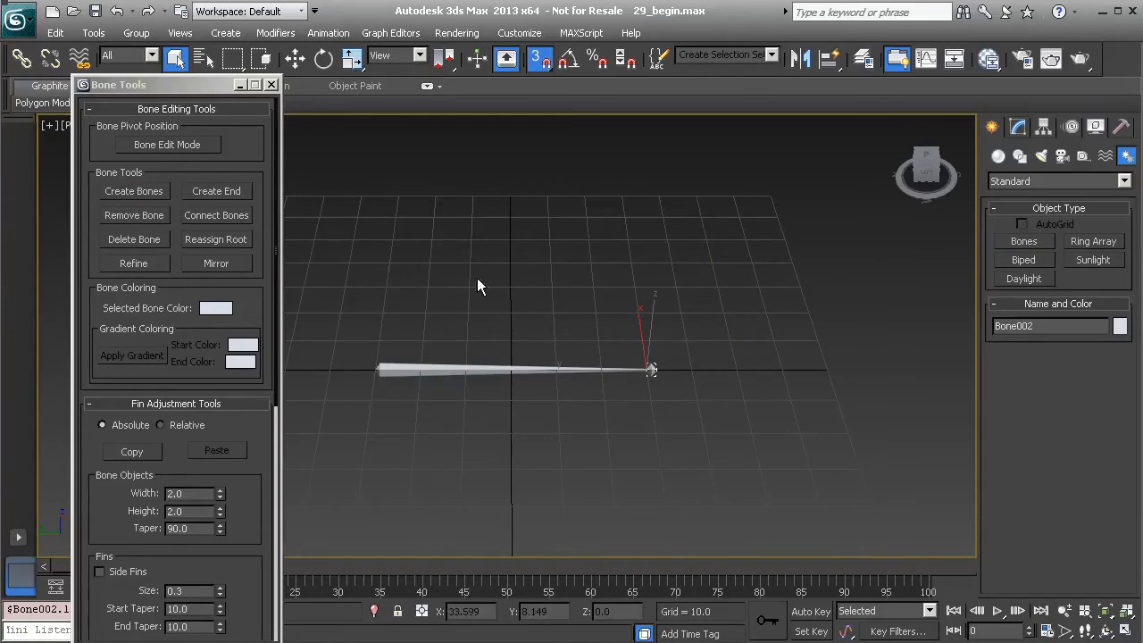
Step: Turn off Bone On and Freeze Length for the long bone and set its stretch type to Squash
scroll(250, 375, down, 5)
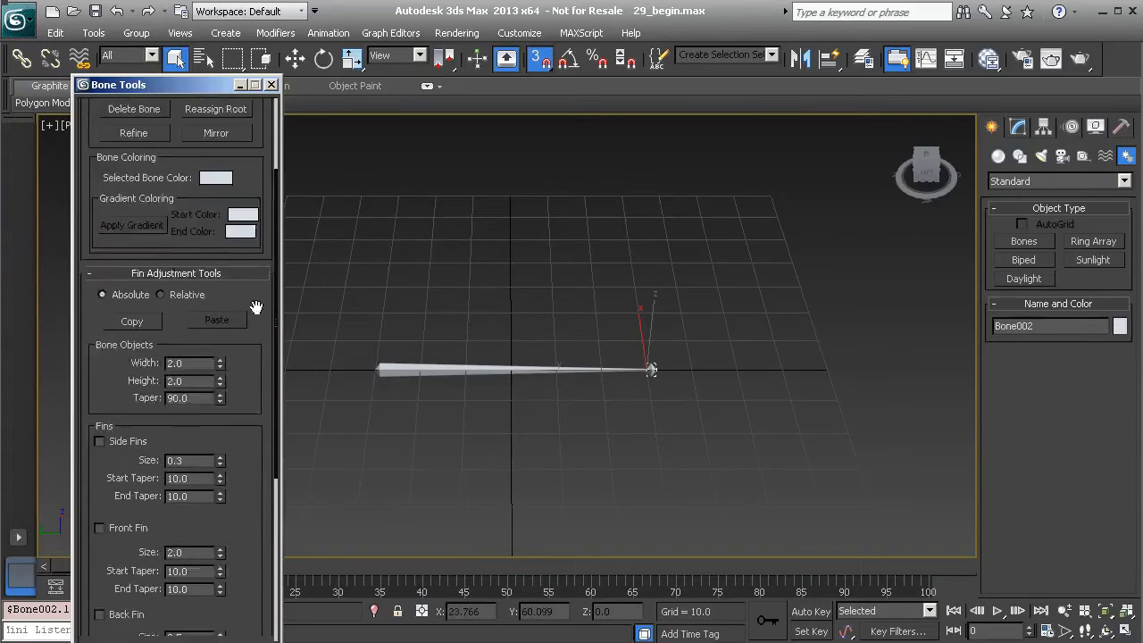
click(451, 369)
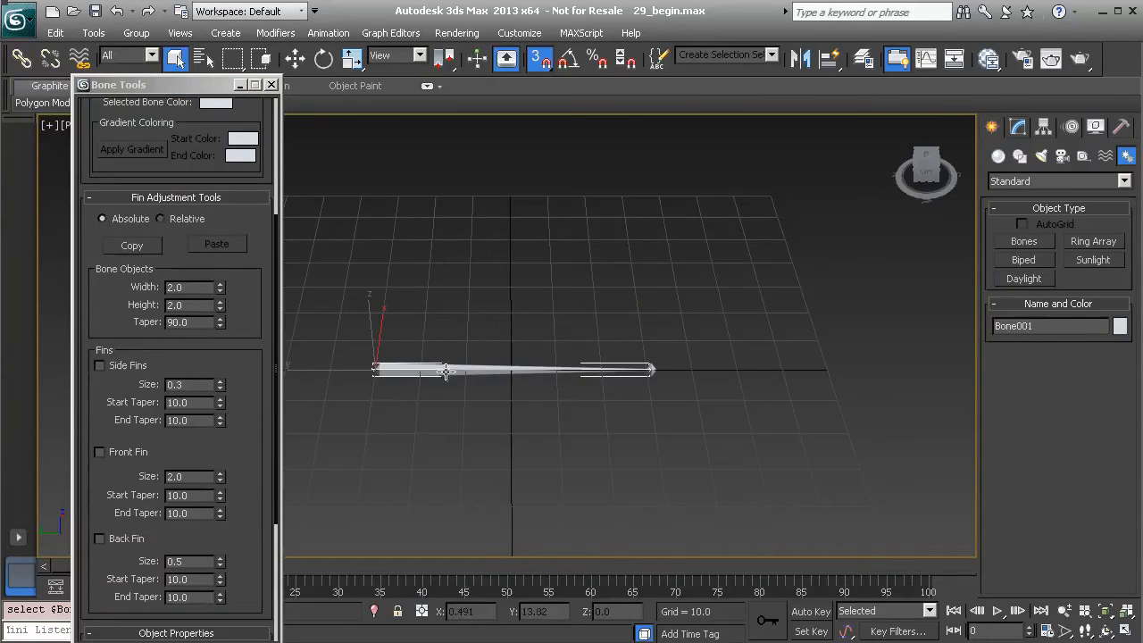
scroll(259, 393, down, 5)
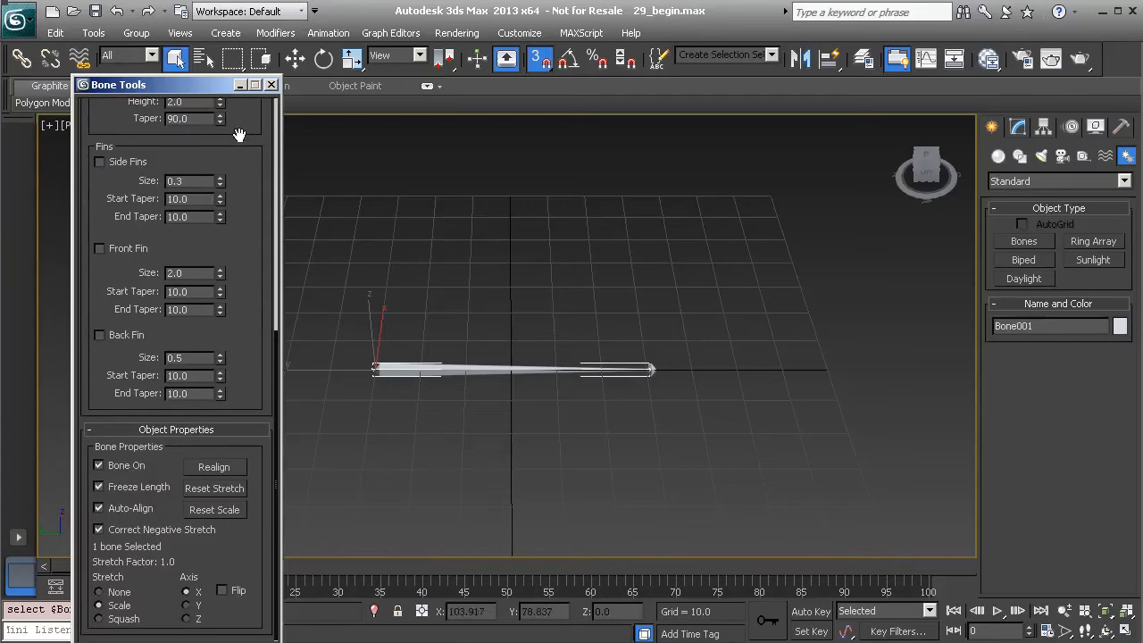
click(118, 483)
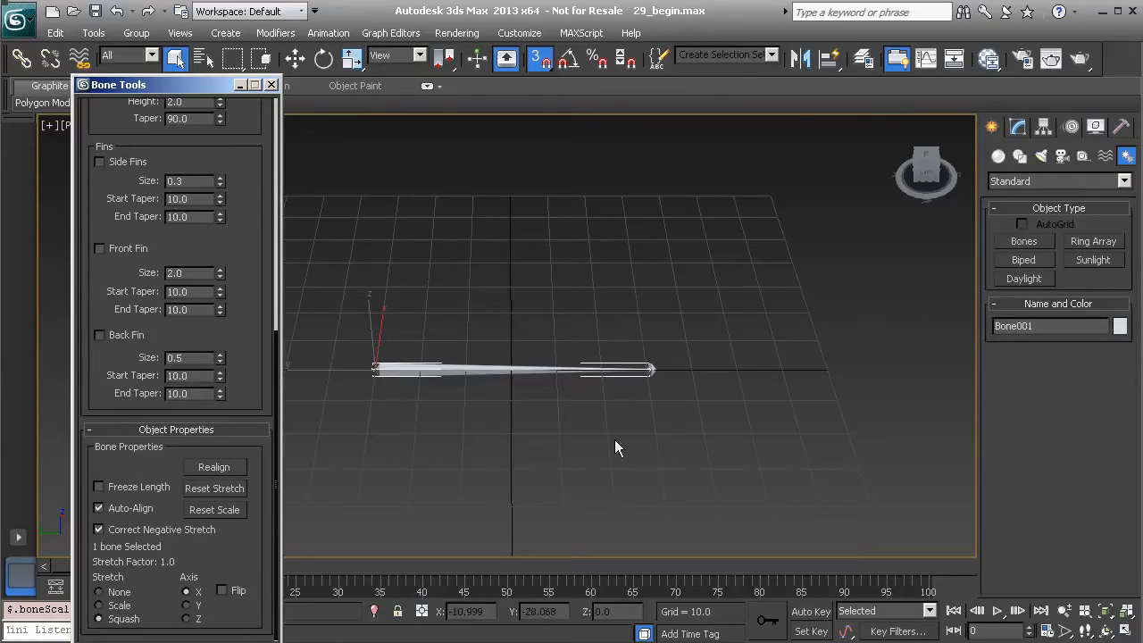
click(272, 85)
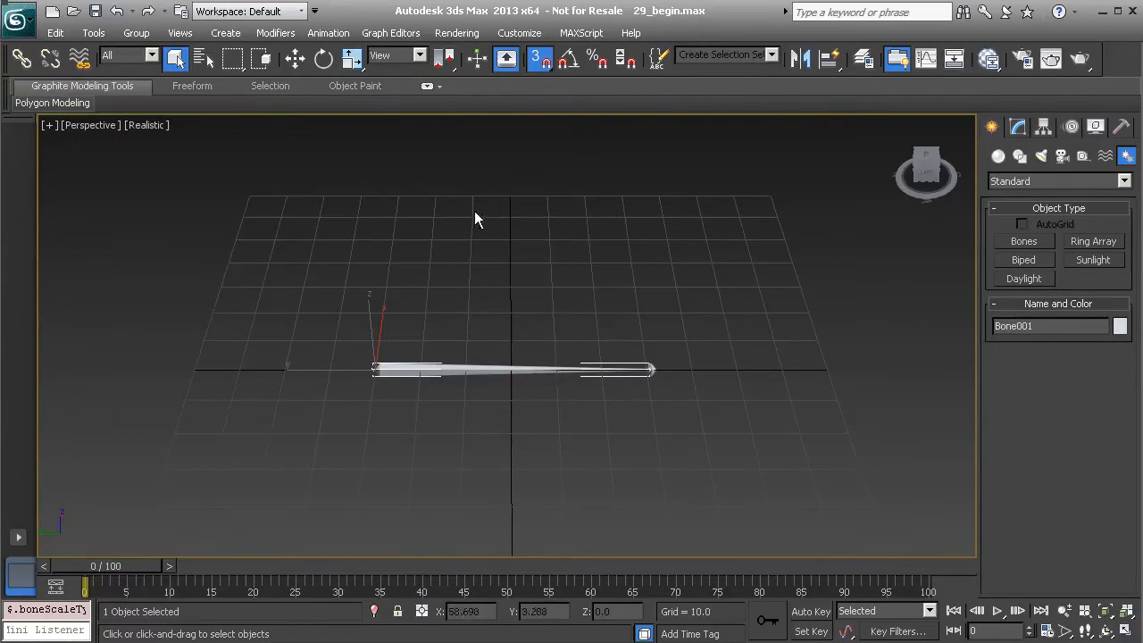
Step: Turn off snapping and select the nub bone at the tip of the long bone
alt+middle_drag(536, 294, 606, 324)
click(649, 403)
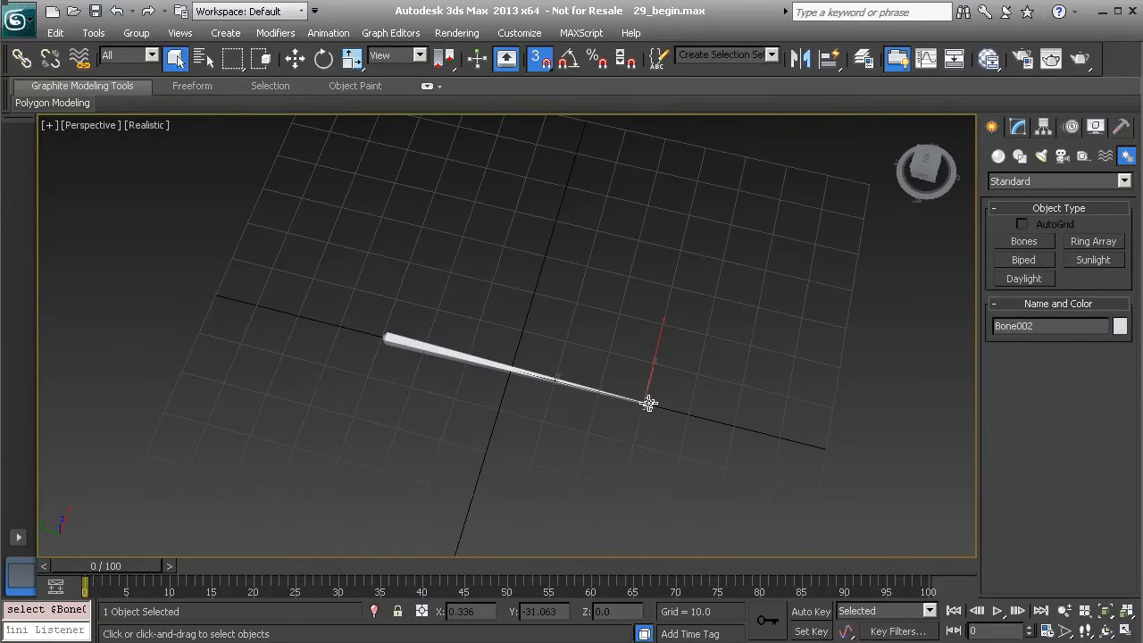
key(s)
middle_drag(627, 336, 563, 327)
scroll(568, 335, up, 2)
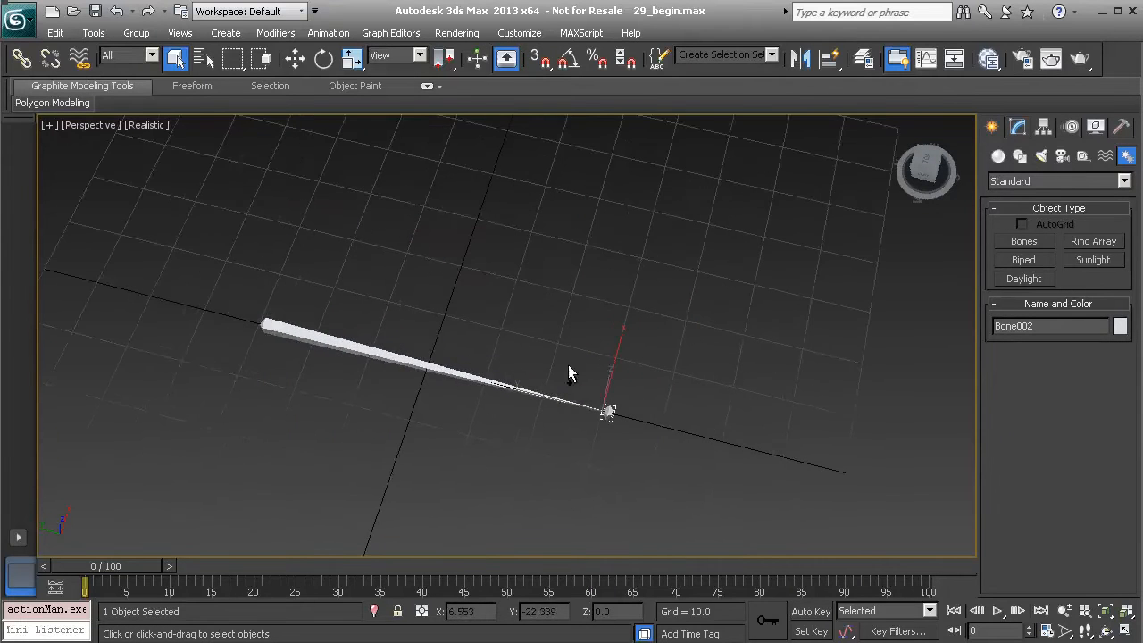
Step: Try moving the nub to test how the long bone squashes and stretches, and undo the move
right_click(566, 388)
key(w)
drag(636, 398, 522, 389)
key(ctrl+z)
Step: Rename the long bone as Bn_Muscle01
alt+middle_drag(365, 393, 602, 404)
click(330, 424)
click(330, 434)
double_click(1018, 327)
text(Bn_Muscle)
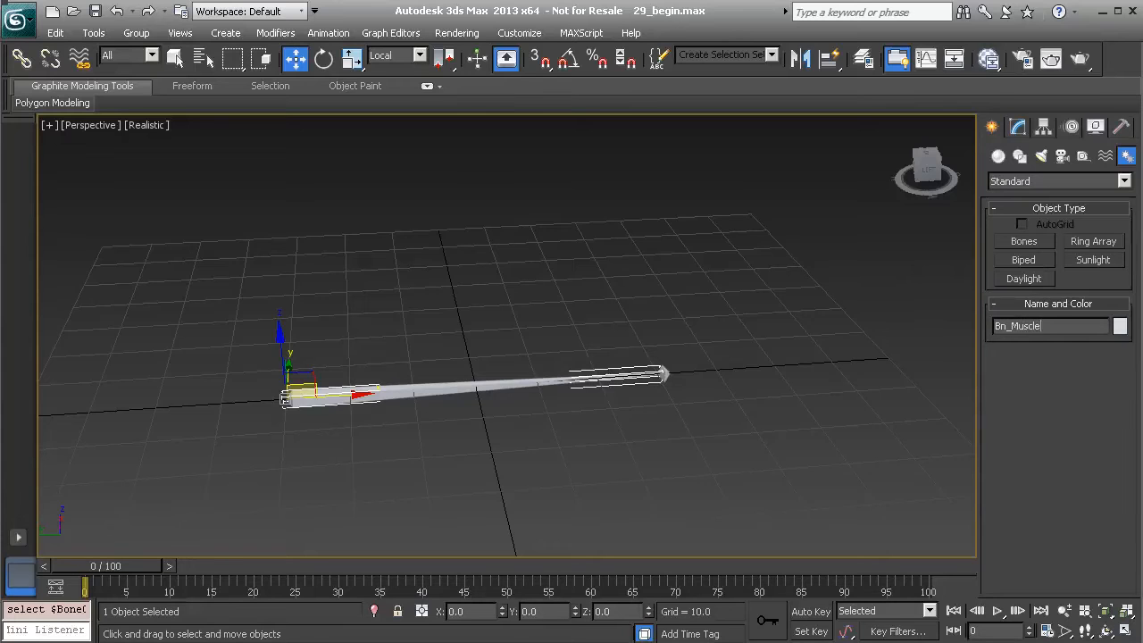
key(Return)
Step: Reuse the long bone's name for the end nub, changing its prefix so that it reads Nub_Muscle01
double_click(1025, 327)
key(ctrl+c)
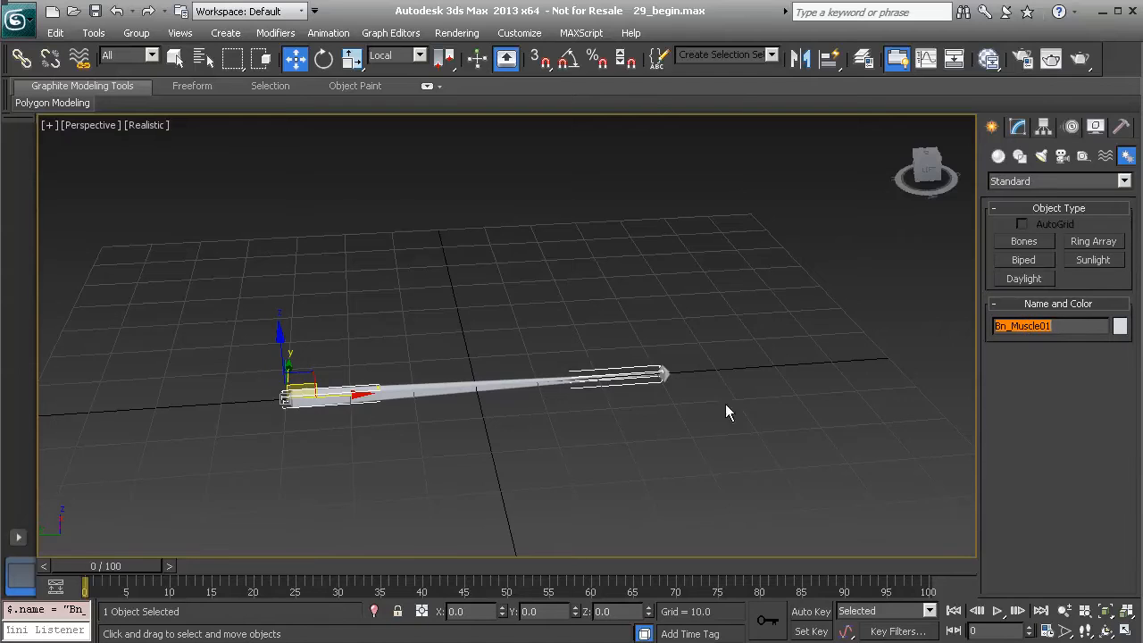
click(663, 373)
double_click(1011, 328)
key(ctrl+v)
drag(1006, 326, 989, 327)
text(Nub)
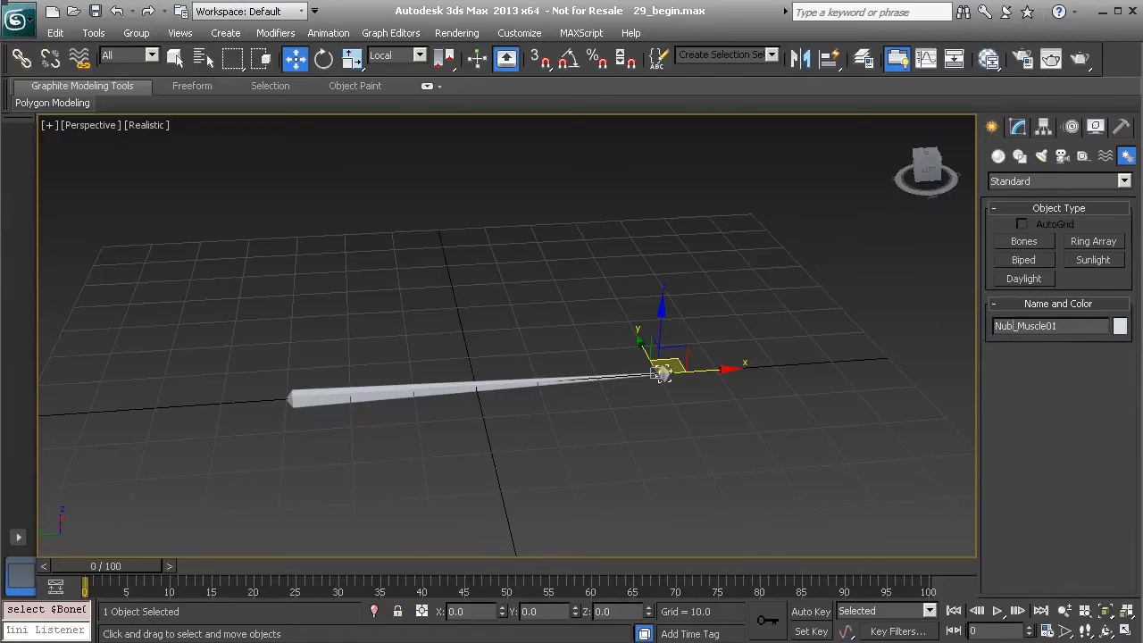
key(Return)
Step: Change the object colour of Bn_Muscle01 to dark red from the 3ds Max palette
click(483, 385)
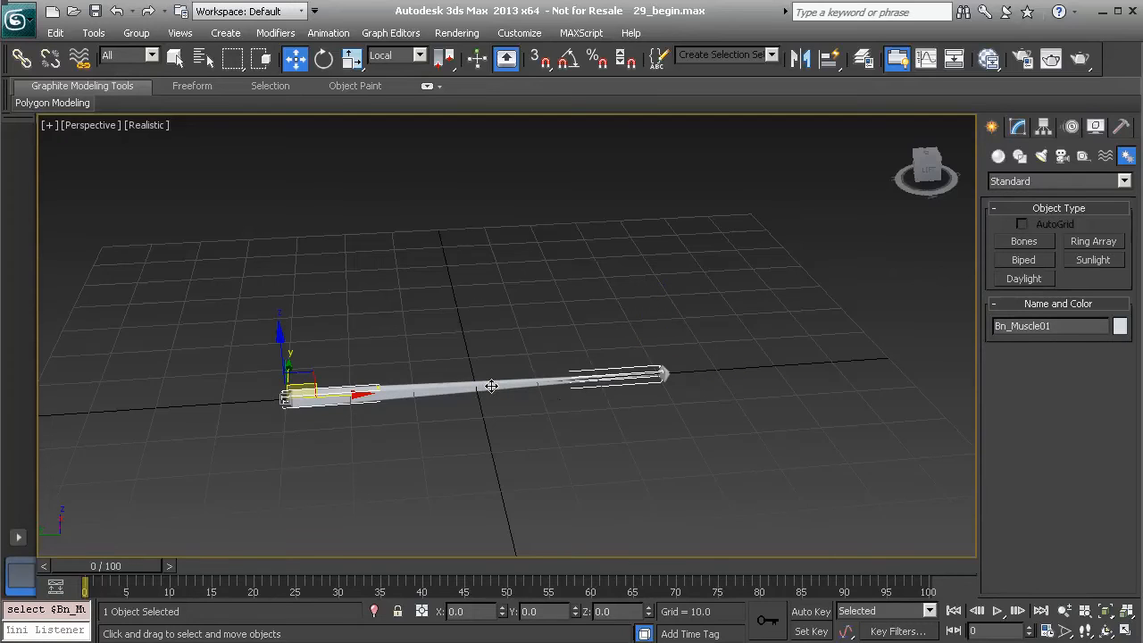
click(1120, 326)
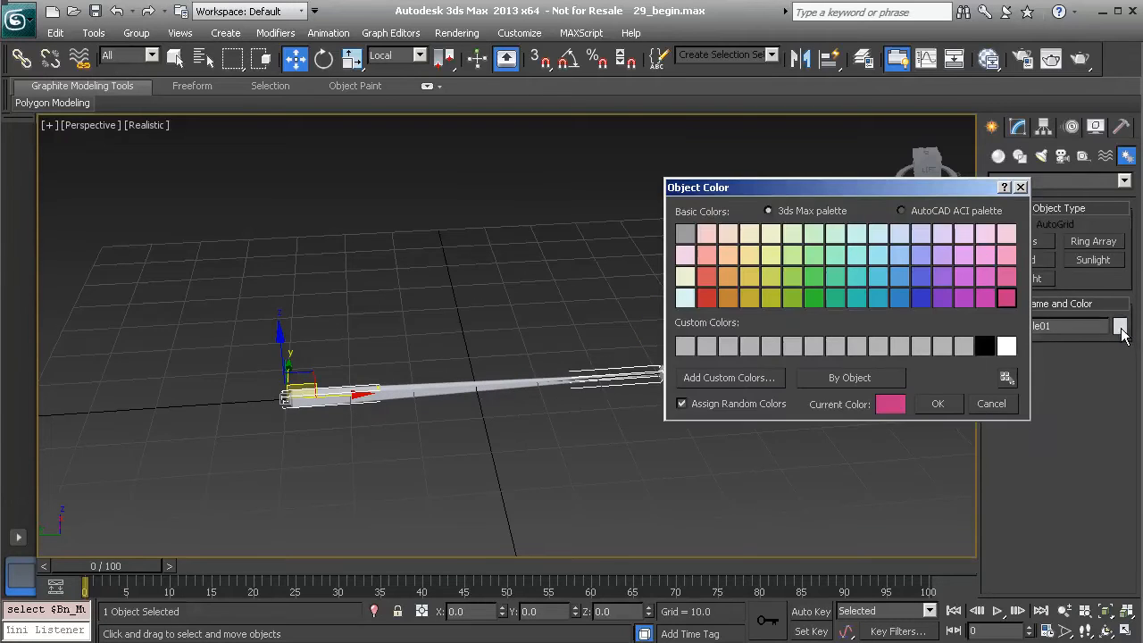
click(707, 298)
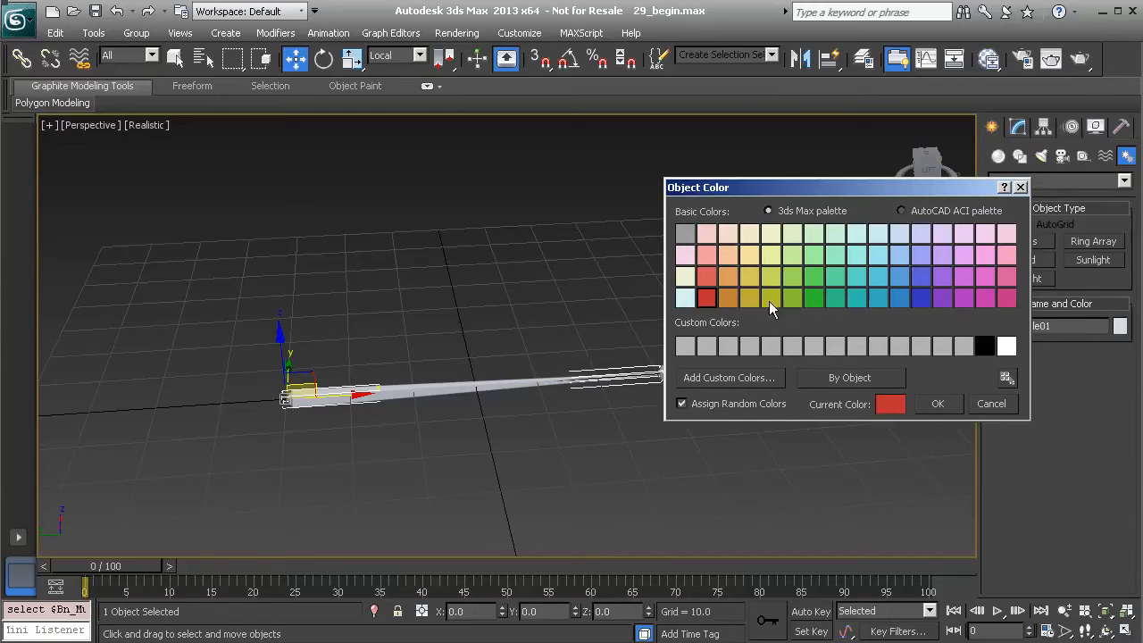
click(939, 407)
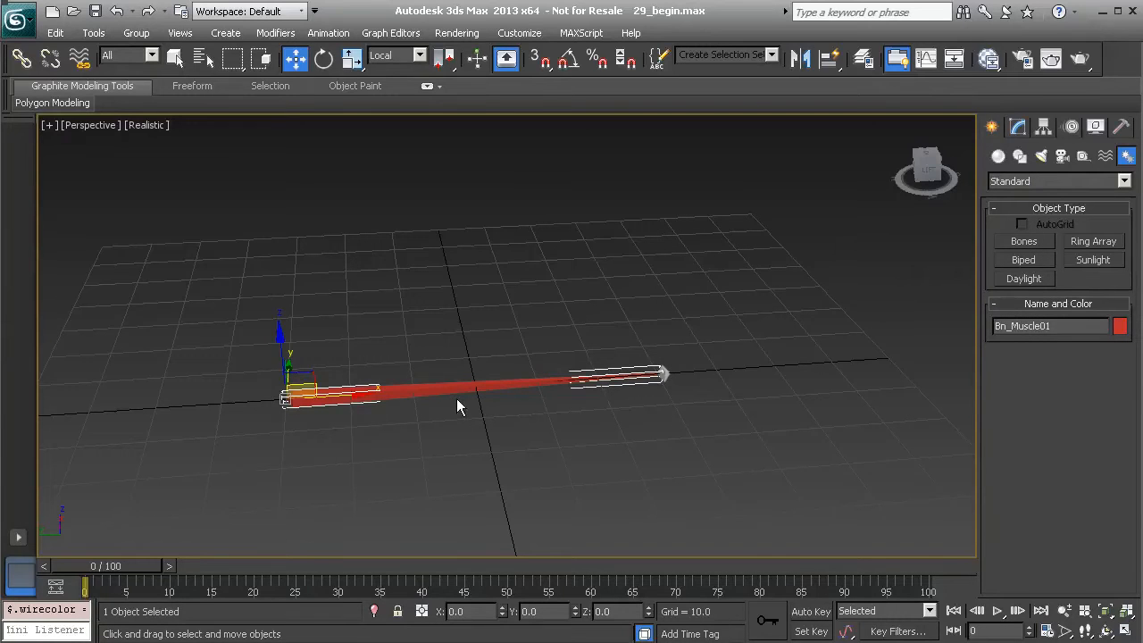
click(489, 304)
Step: Set both the width and the height of the Bn_Muscle01 bone to 8
click(413, 395)
alt+middle_drag(474, 403, 540, 368)
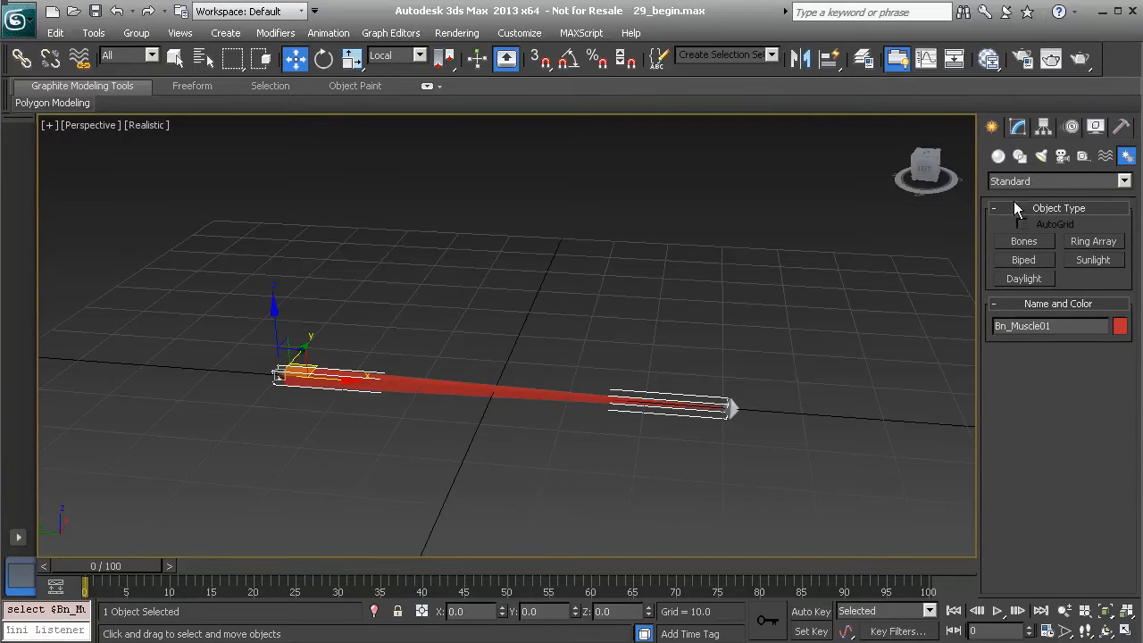
click(1018, 127)
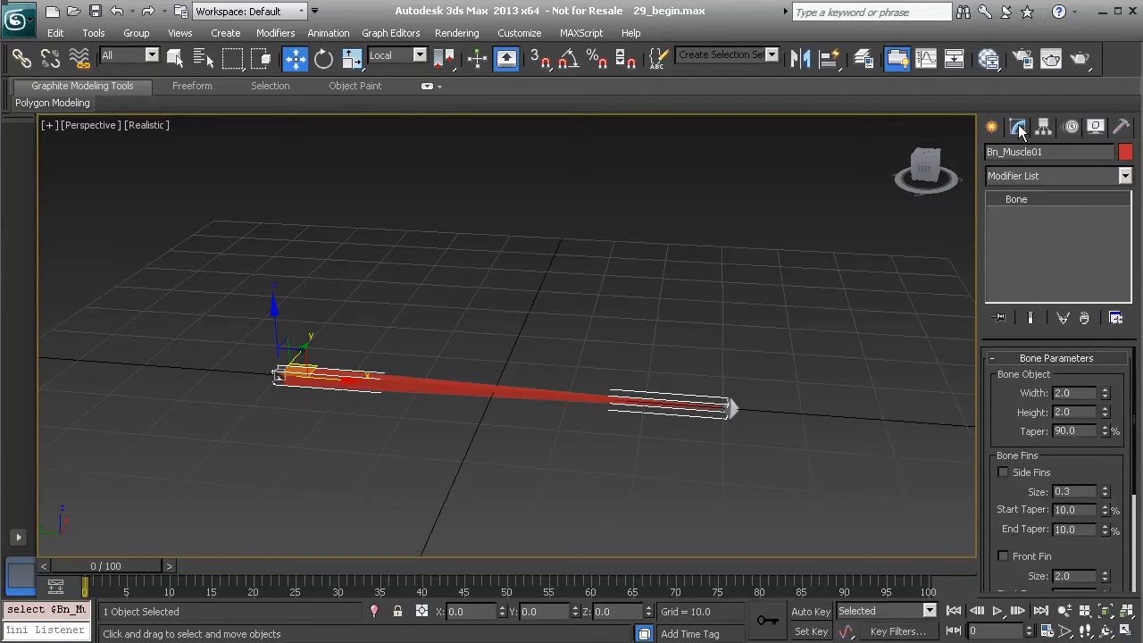
click(1073, 411)
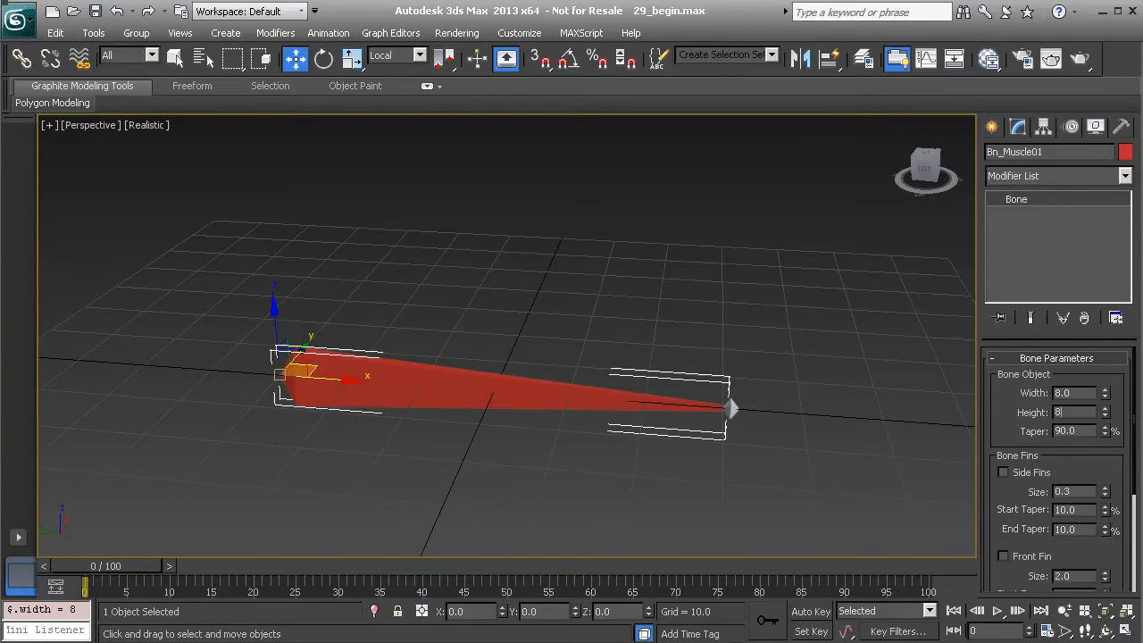
key(Return)
Step: Switch the viewport to wireframe display and convert Bn_Muscle01 to an Editable Poly
mouse_move(528, 371)
alt+middle_down()
mouse_move(607, 348)
mouse_move(684, 356)
mouse_move(443, 339)
mouse_move(528, 358)
alt+middle_up()
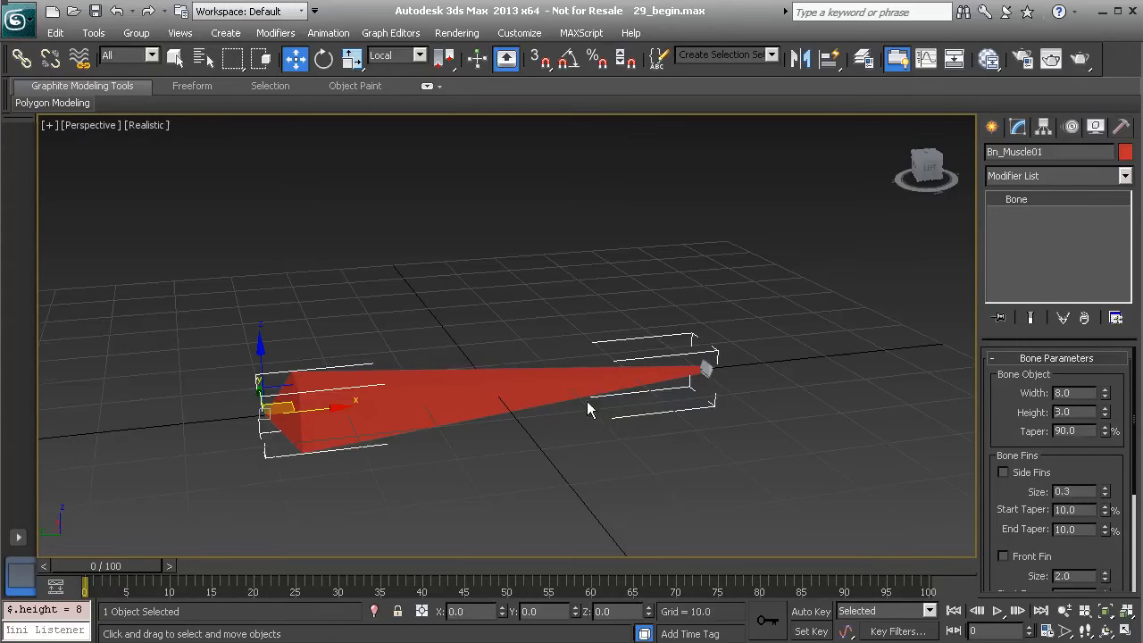
alt+middle_drag(574, 350, 494, 359)
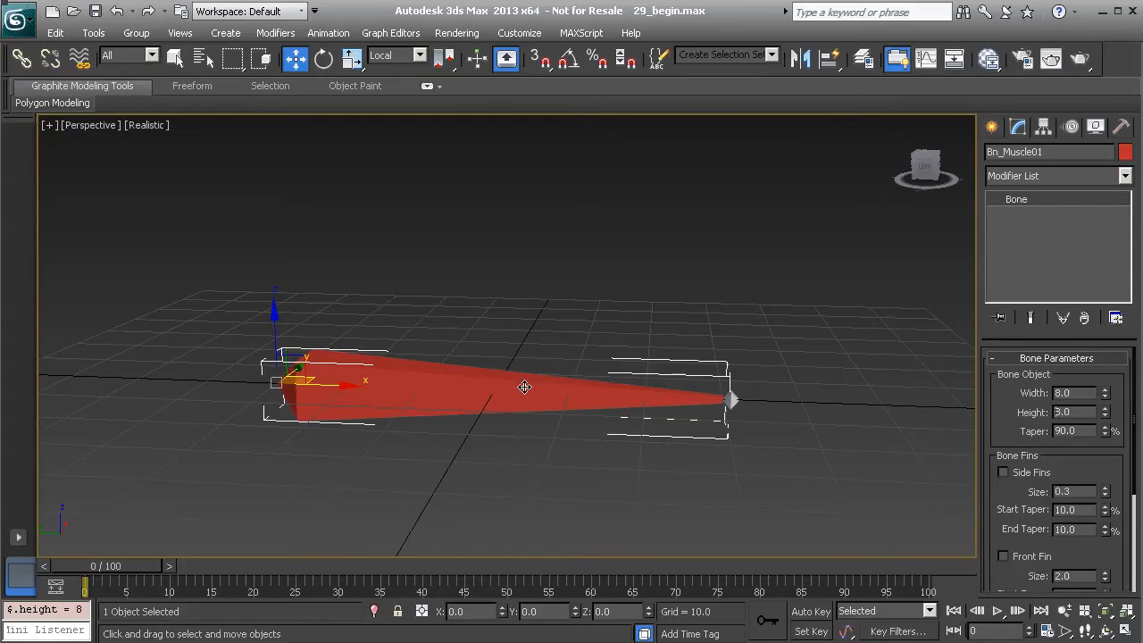
mouse_move(500, 381)
alt+middle_down()
mouse_move(527, 354)
mouse_move(461, 334)
alt+middle_up()
key(F3)
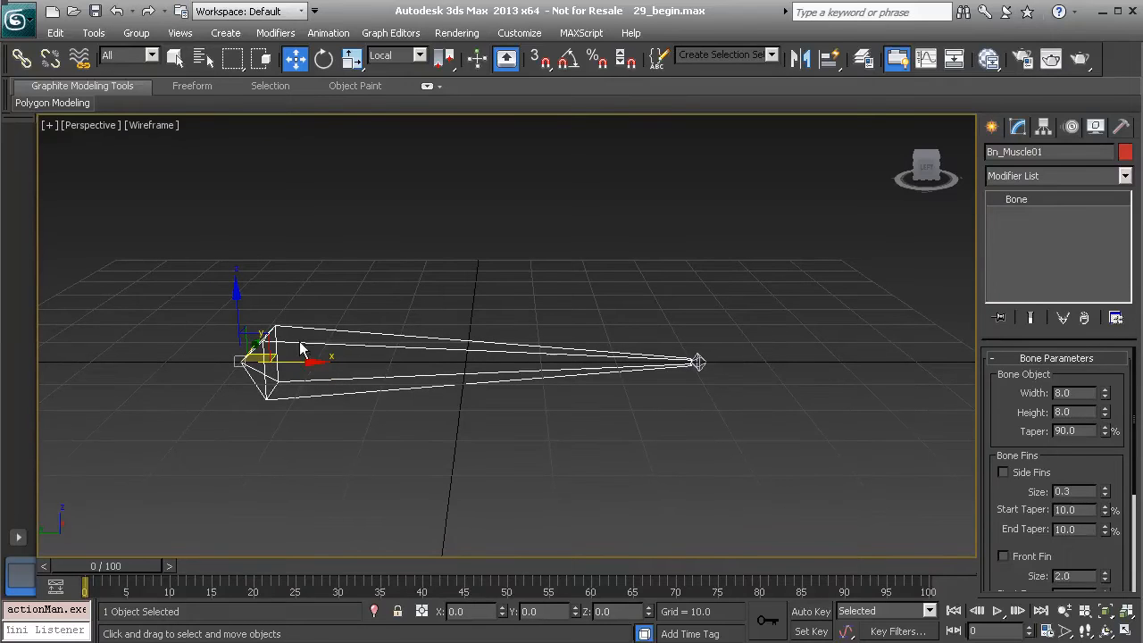
right_click(407, 289)
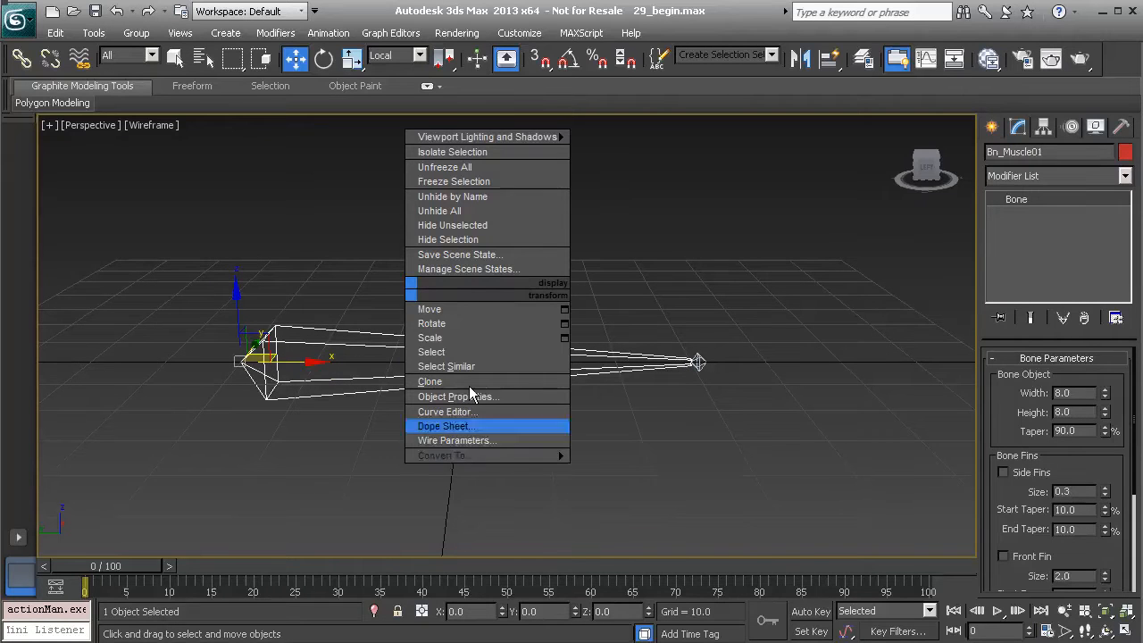
mouse_move(499, 459)
click(625, 470)
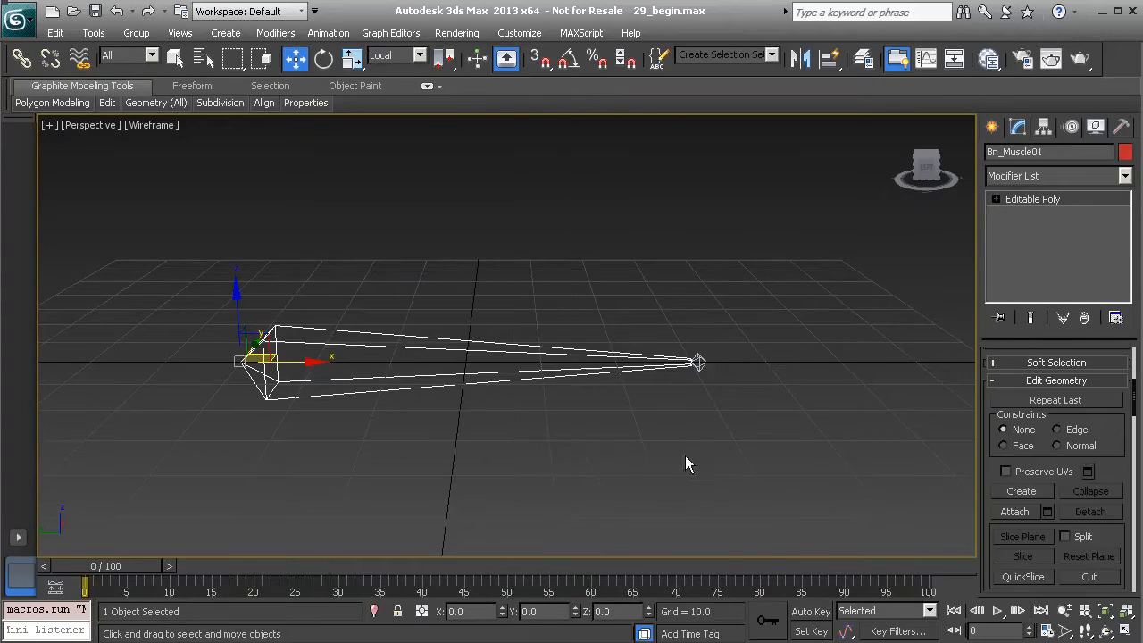
Step: Try moving Nub_Muscle01 to test the stretching of the converted bone, and undo the move
alt+middle_drag(699, 429, 740, 370)
click(701, 384)
drag(738, 364, 658, 265)
key(ctrl+z)
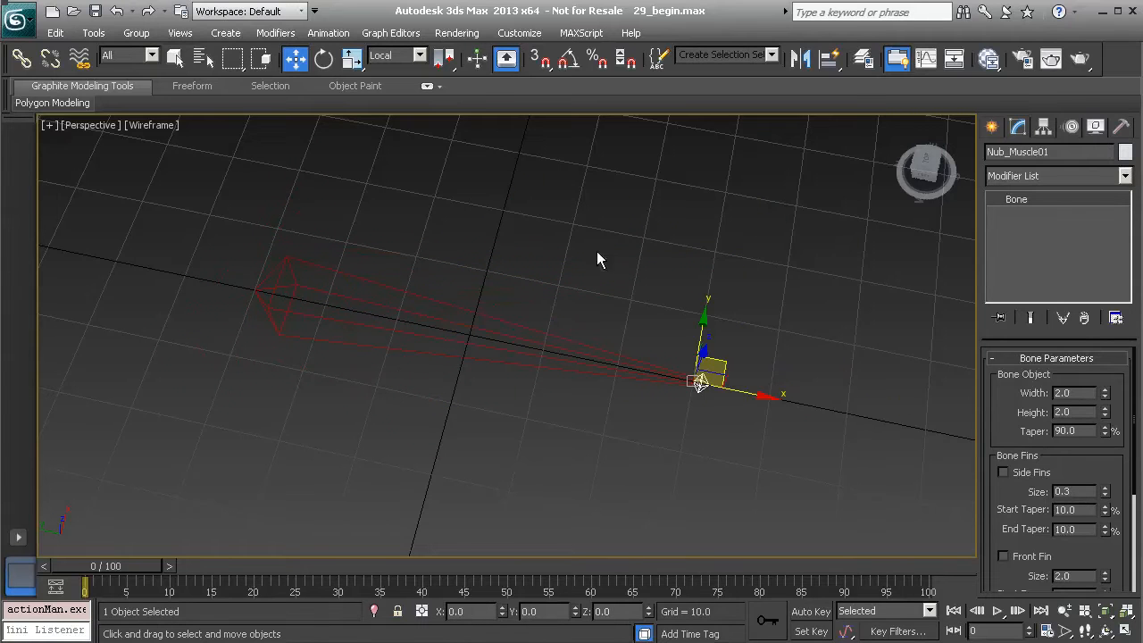
Step: Insert an edge loop across the four long edges of Bn_Muscle01
alt+middle_drag(443, 339, 440, 377)
click(500, 399)
click(995, 199)
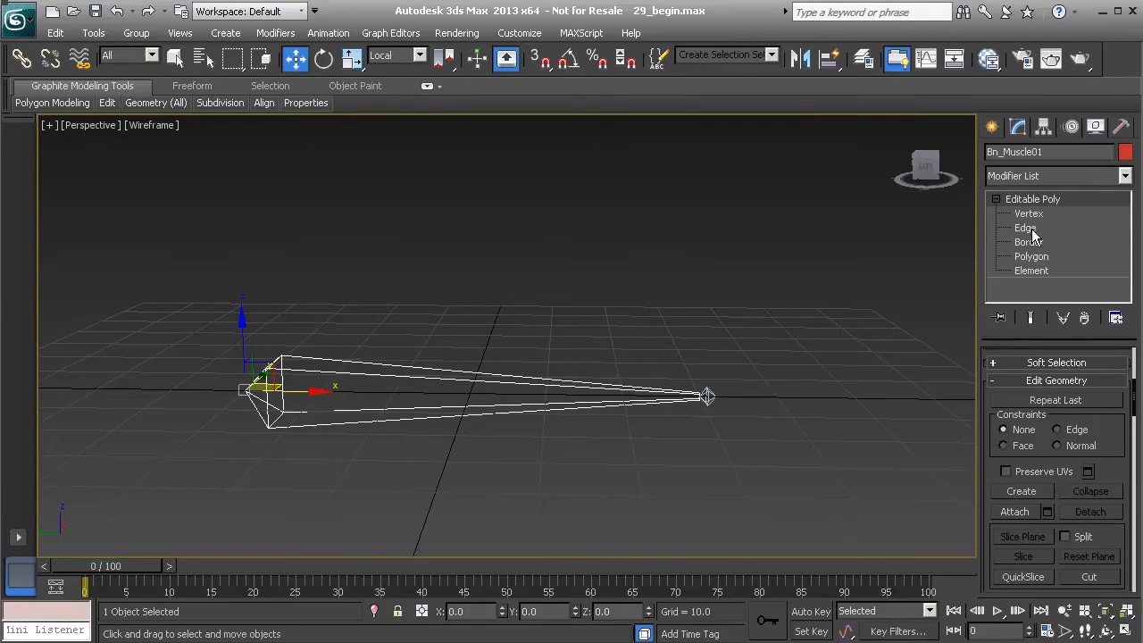
click(1025, 228)
middle_drag(475, 375, 480, 294)
drag(481, 293, 507, 436)
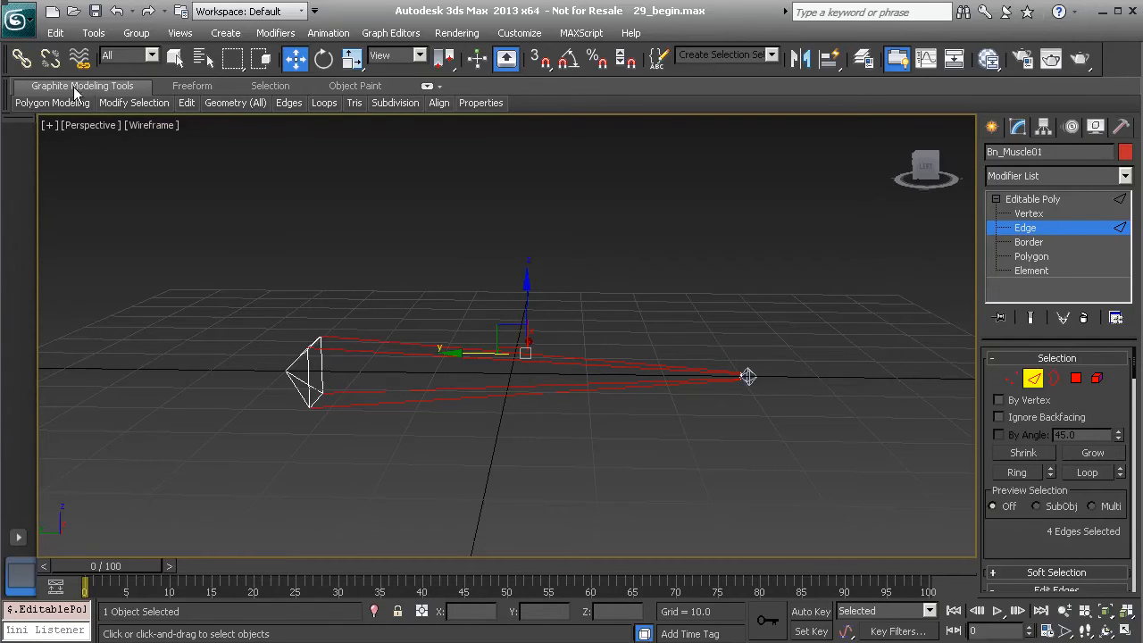
mouse_move(319, 105)
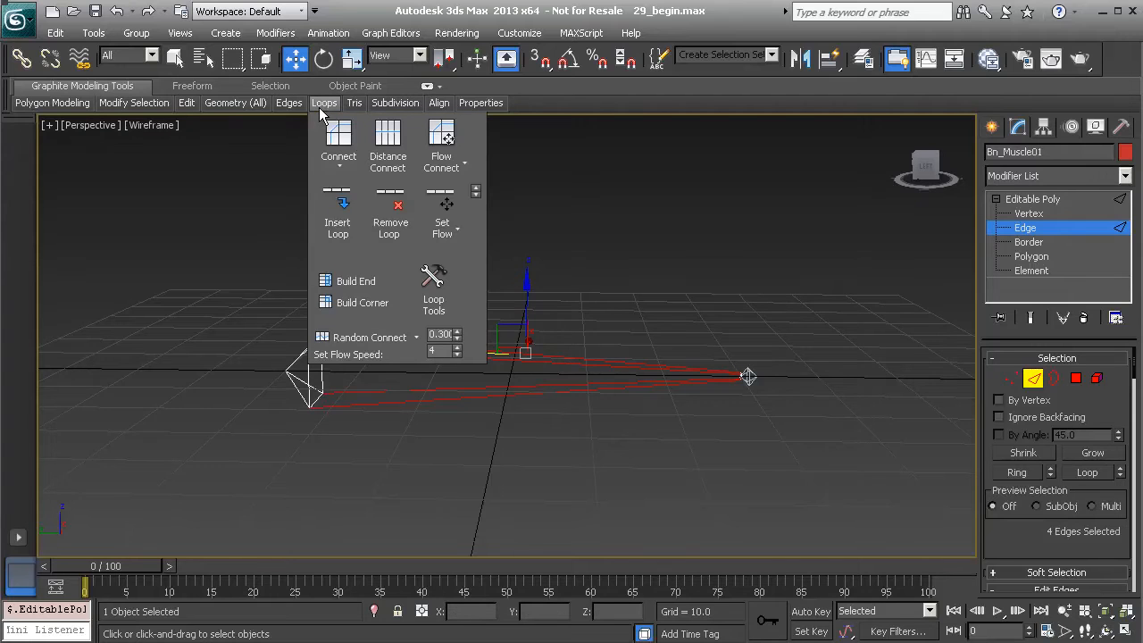
click(332, 217)
Step: Move the new loop along the bone to about Y -26.4 near the nub, and scale it in the Front view to match the wide end
middle_drag(586, 278, 571, 251)
drag(440, 347, 625, 349)
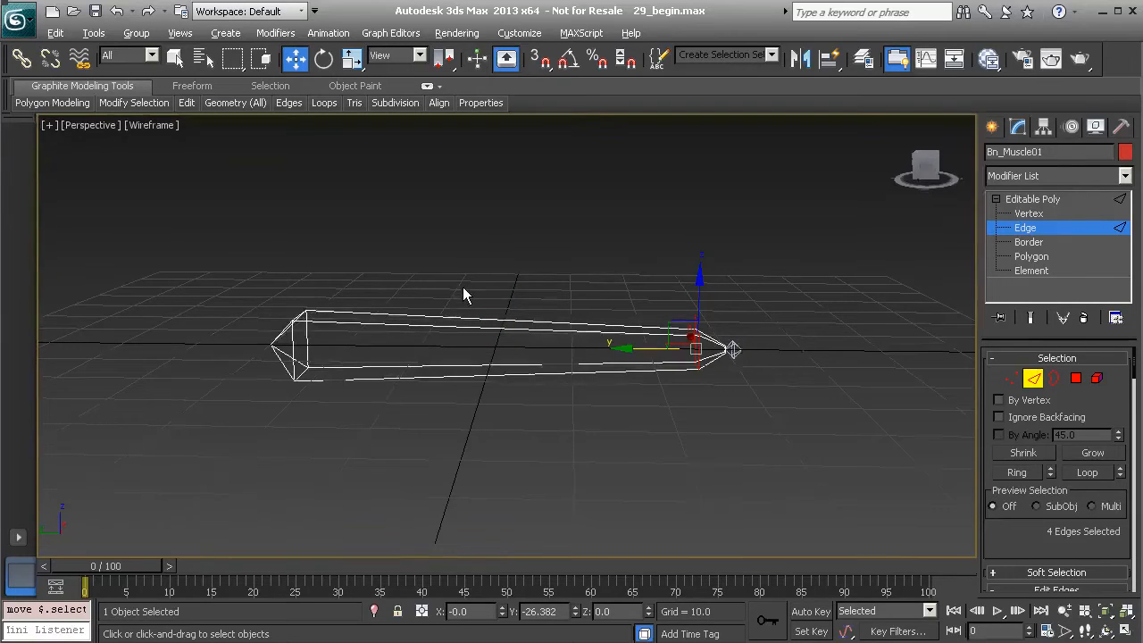
key(alt+w)
right_click(624, 259)
key(alt+w)
scroll(549, 227, up, 6)
scroll(545, 235, up, 2)
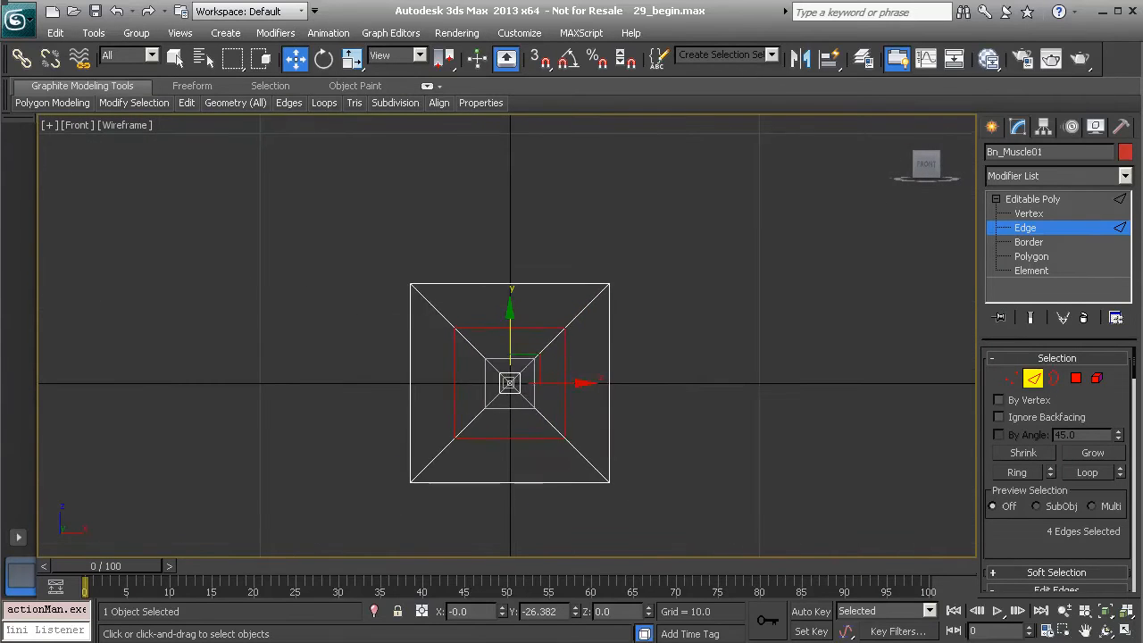
key(r)
drag(524, 370, 642, 295)
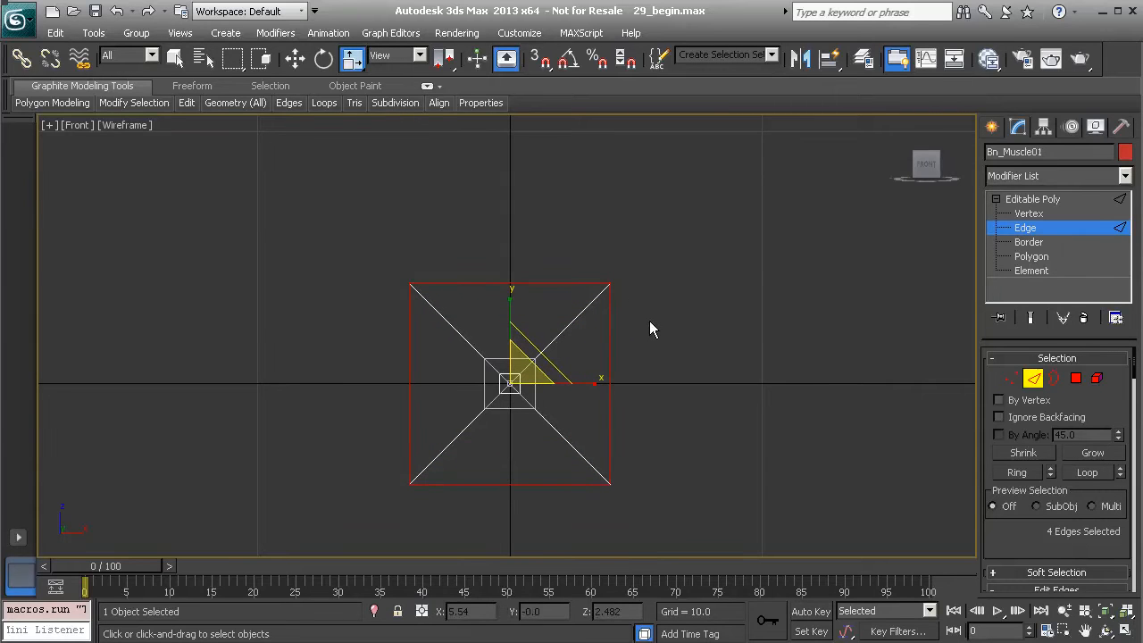
Step: In the Perspective view, insert another edge loop across the middle of the four long edges of the bone
key(alt+w)
right_click(592, 324)
key(alt+w)
click(515, 324)
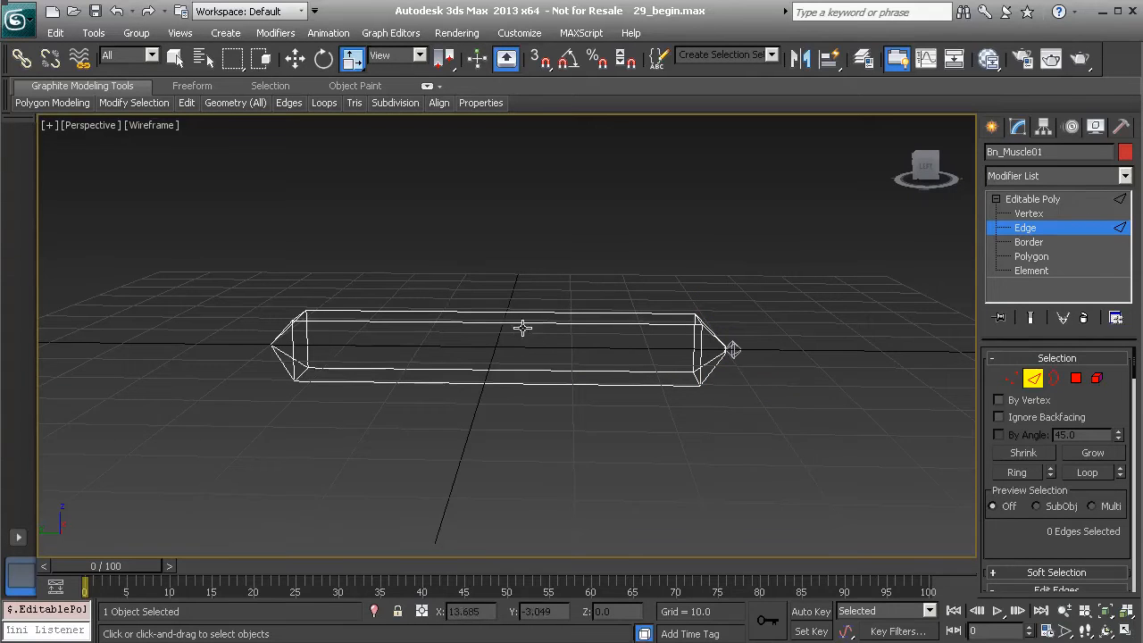
drag(502, 462, 502, 462)
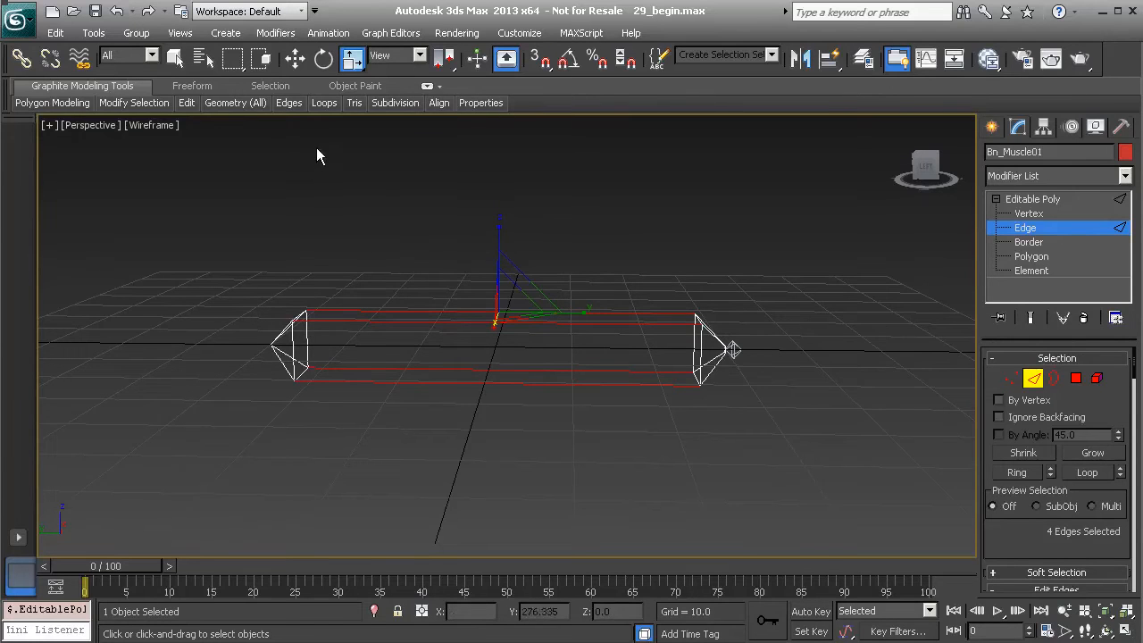
mouse_move(321, 105)
click(336, 220)
Step: Scale up the middle edge loop so the bone bulges at its centre, and clear the edge selection
alt+middle_drag(580, 320, 519, 324)
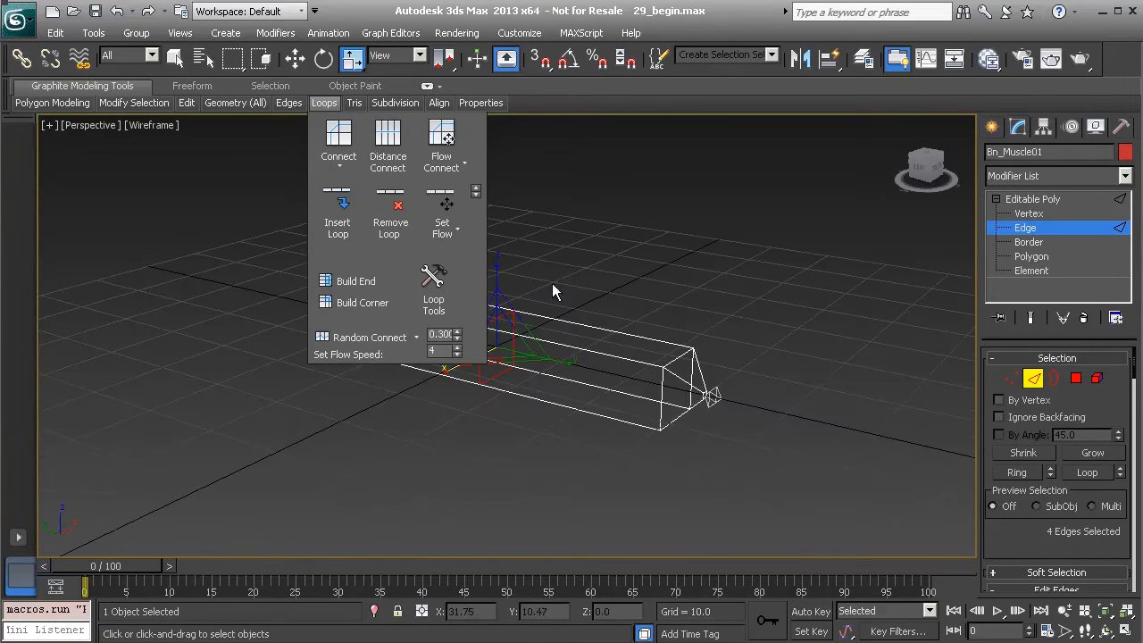
drag(508, 336, 557, 257)
alt+middle_drag(605, 362, 686, 418)
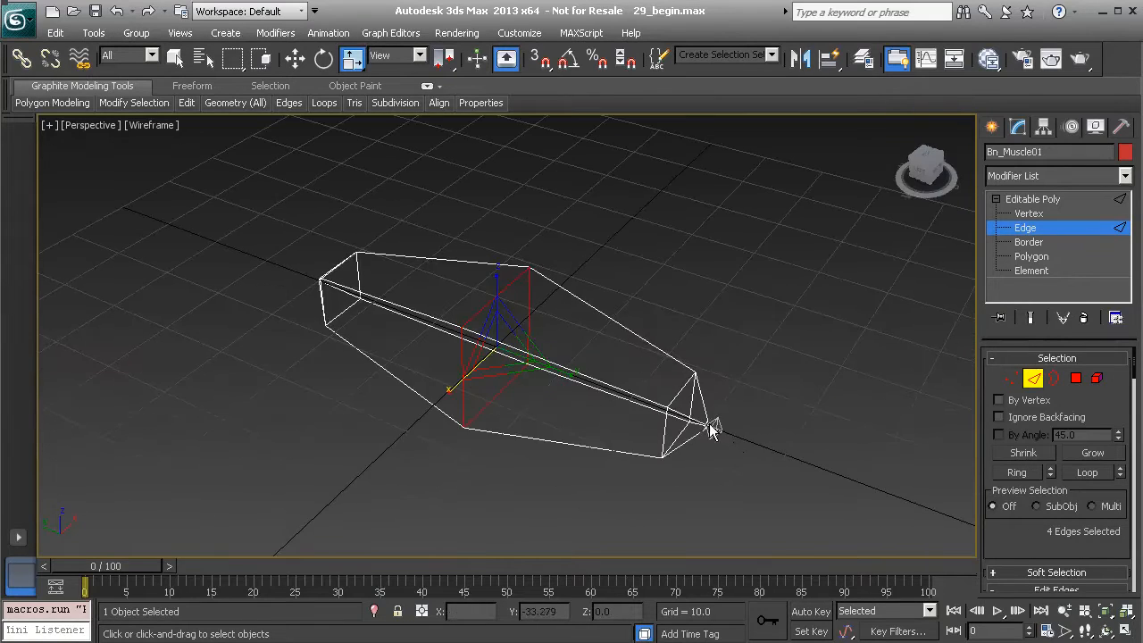
click(907, 326)
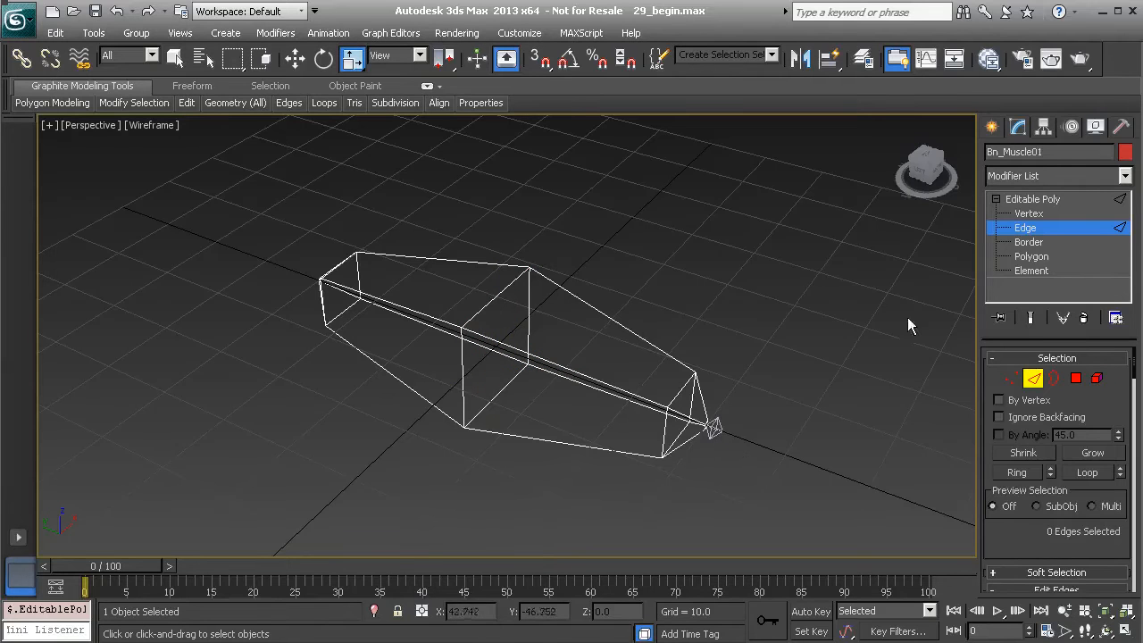
Step: Try moving Nub_Muscle01 towards the bone to test the squash of the bulged shape, and undo the move
click(1041, 202)
click(714, 428)
alt+middle_drag(718, 451, 735, 456)
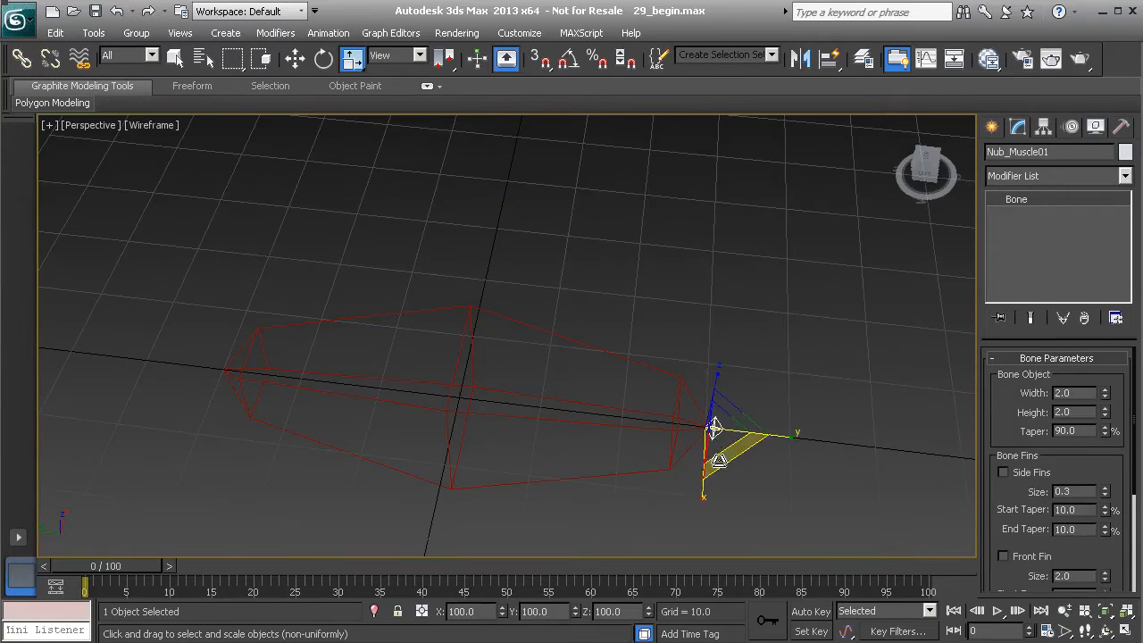
key(w)
drag(714, 428, 575, 421)
key(ctrl+z)
Step: Add a lengthwise edge loop through the horizontal centre line of Bn_Muscle01 with Swift Loop in the Left view
click(558, 312)
alt+middle_drag(496, 407, 509, 335)
click(470, 266)
alt+middle_drag(471, 284, 444, 353)
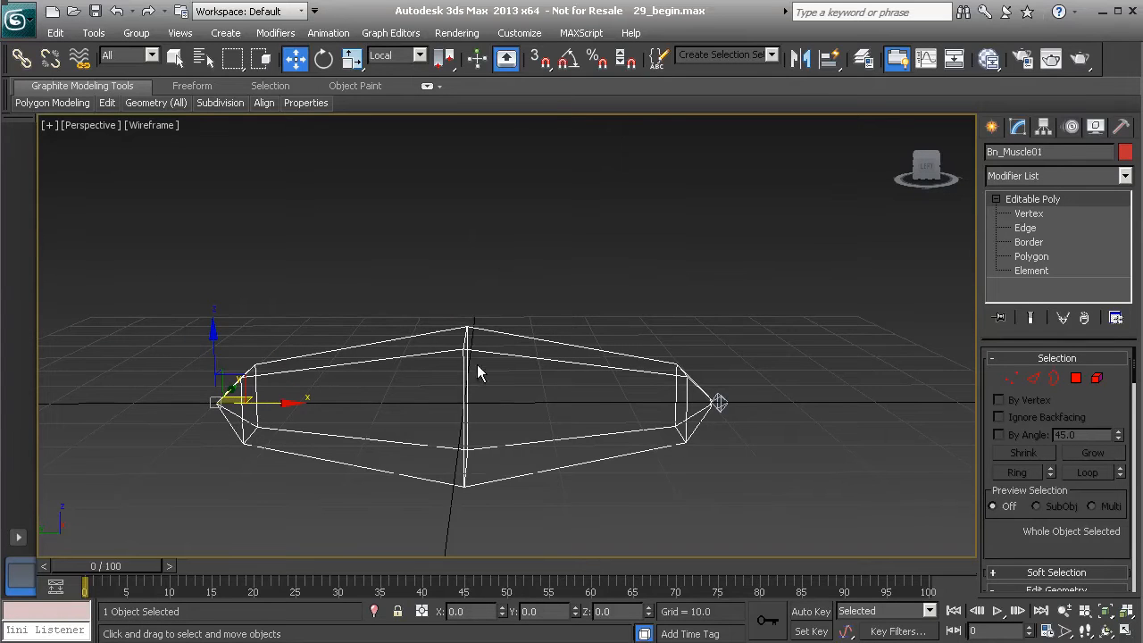
alt+middle_drag(500, 403, 513, 371)
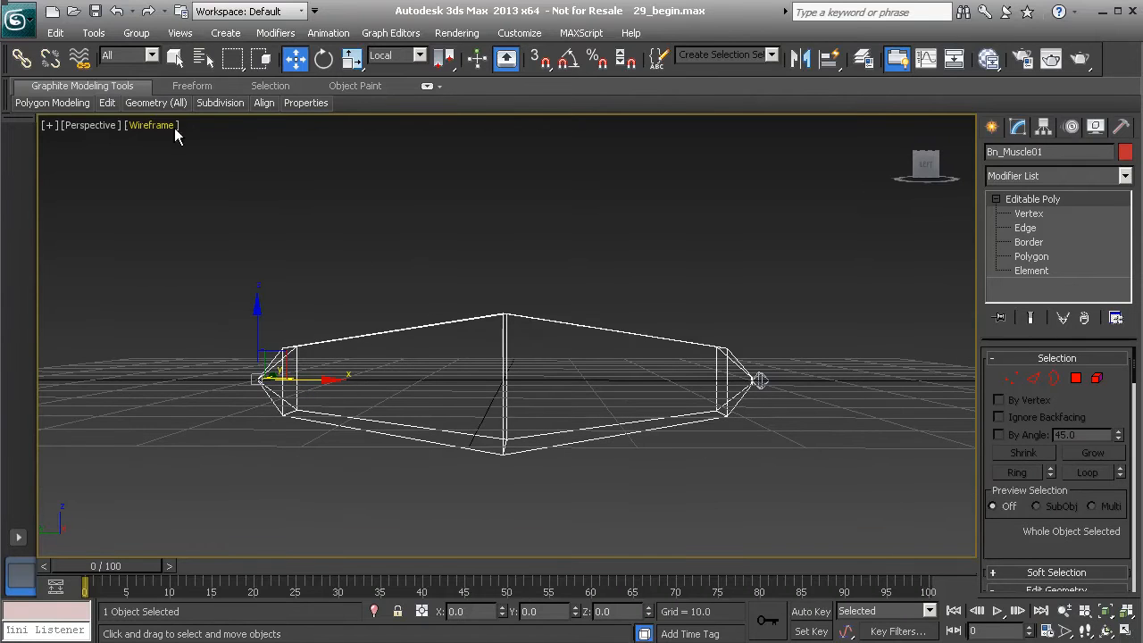
mouse_move(105, 107)
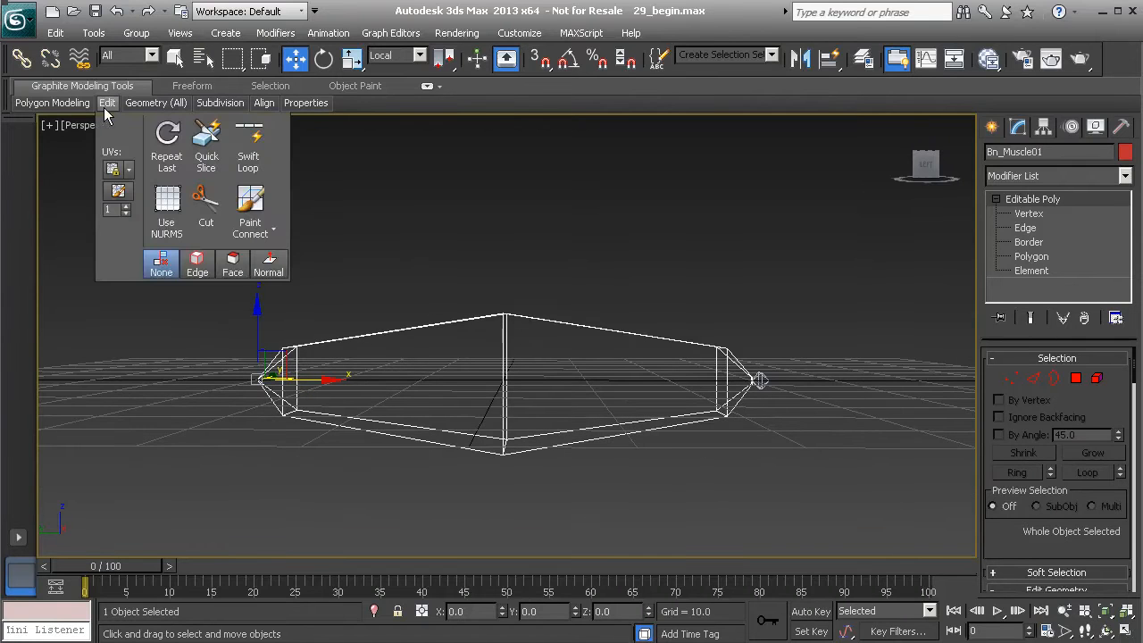
click(248, 136)
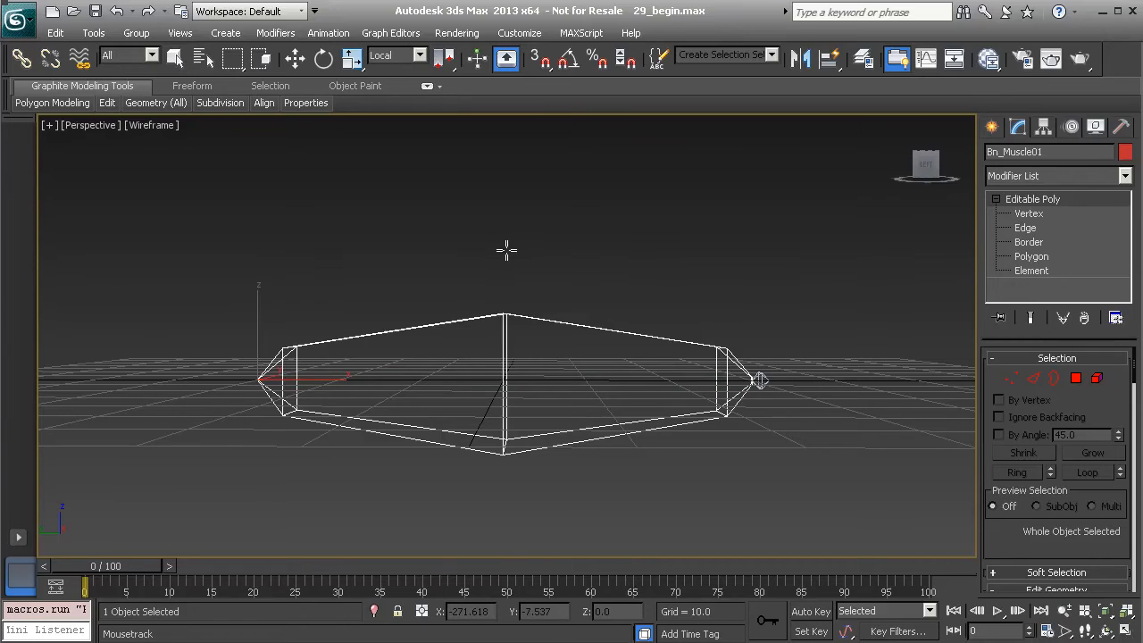
key(alt+w)
right_click(366, 492)
key(alt+w)
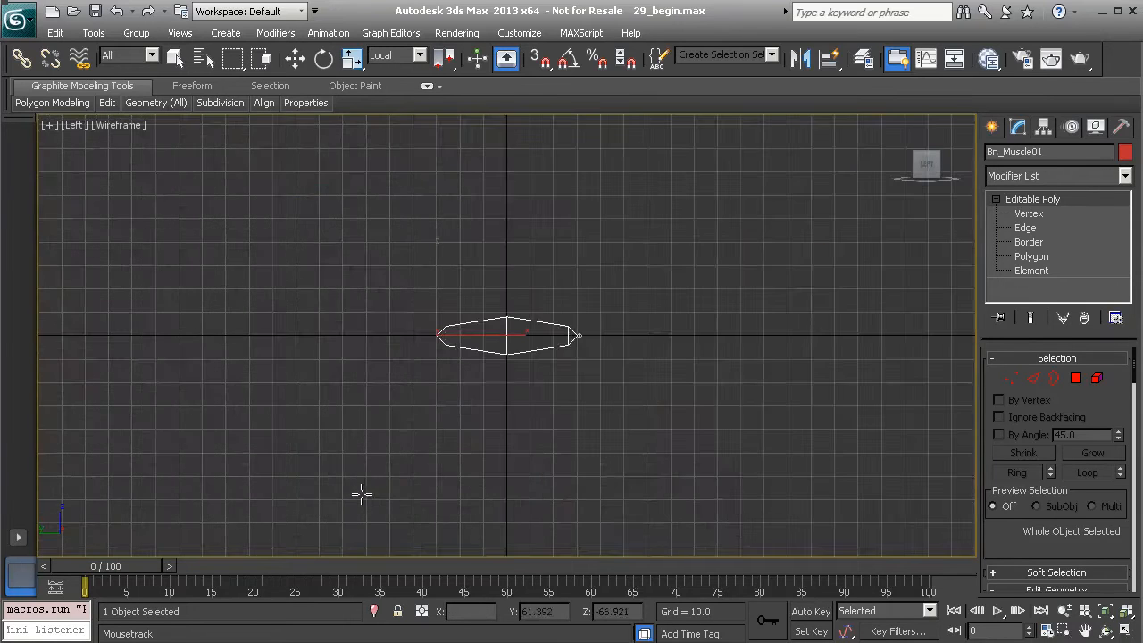
middle_drag(380, 430, 379, 400)
scroll(379, 399, up, 11)
middle_drag(479, 314, 454, 446)
scroll(485, 379, up, 2)
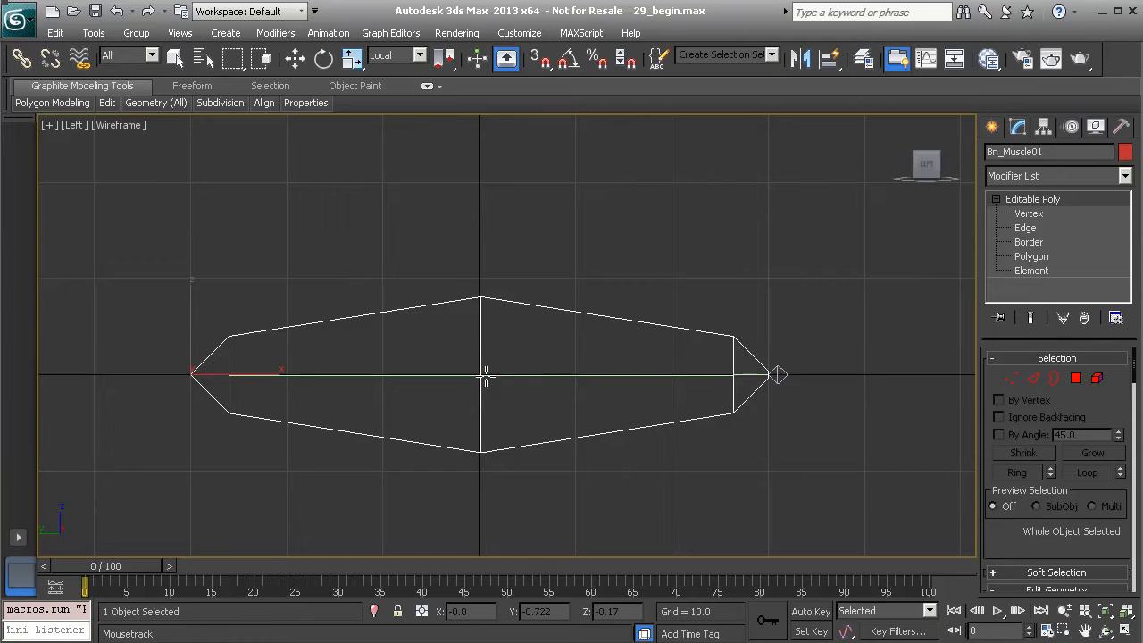
click(485, 375)
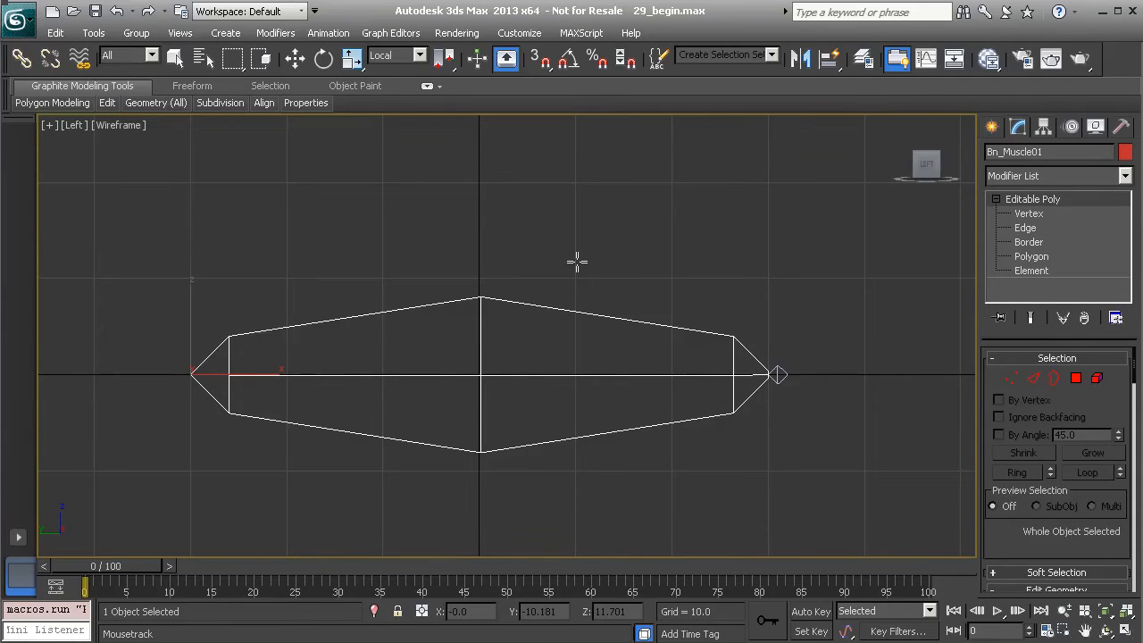
Step: Add a second lengthwise Swift Loop down the bone's centre line in the Top view, and return to the Perspective view
key(alt+w)
right_click(395, 273)
key(alt+w)
key(z)
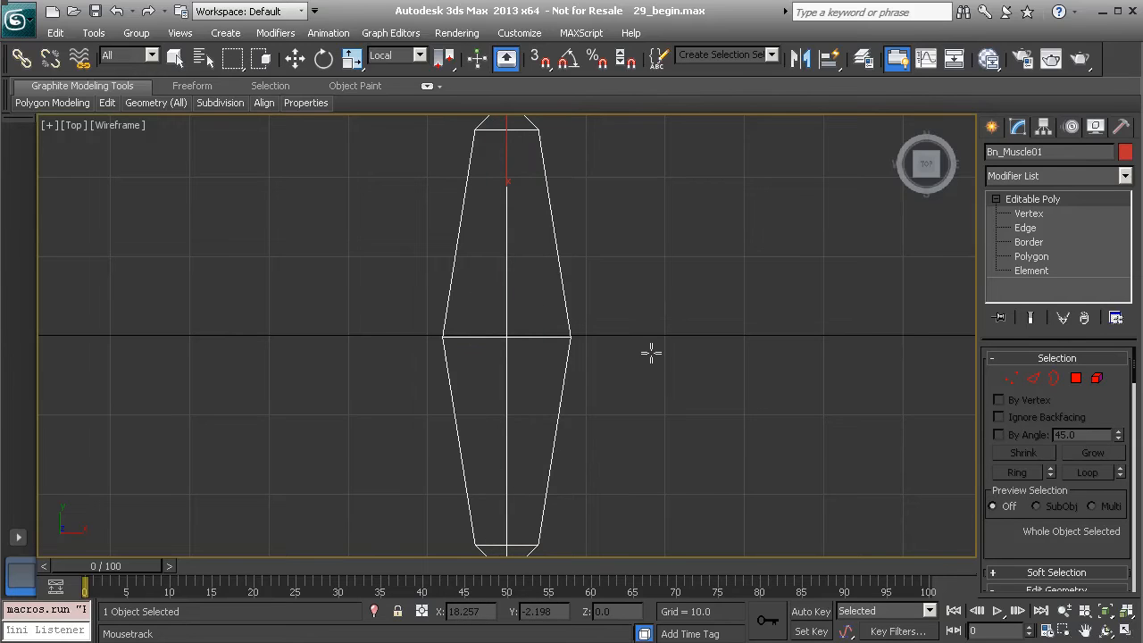
key(alt+w)
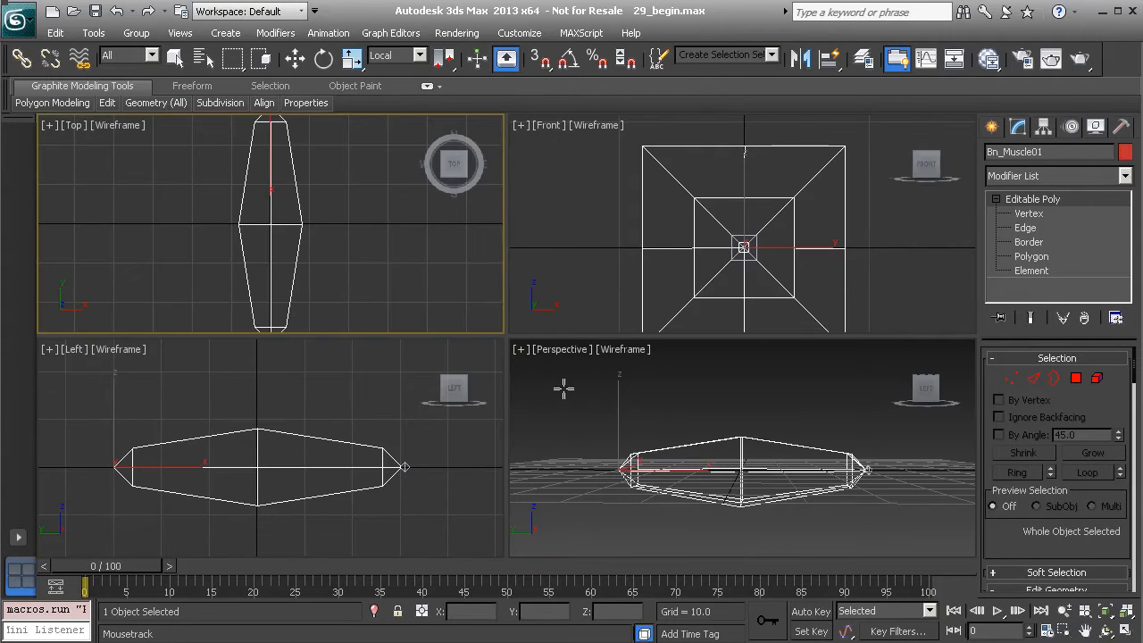
key(alt+w)
key(w)
Step: Examine both ends of the bone to check how the lengthwise loops meet the pointed tips
alt+middle_drag(467, 258, 418, 371)
ctrl+alt+middle_drag(603, 479, 503, 426)
alt+middle_drag(702, 497, 634, 416)
scroll(512, 339, up, 5)
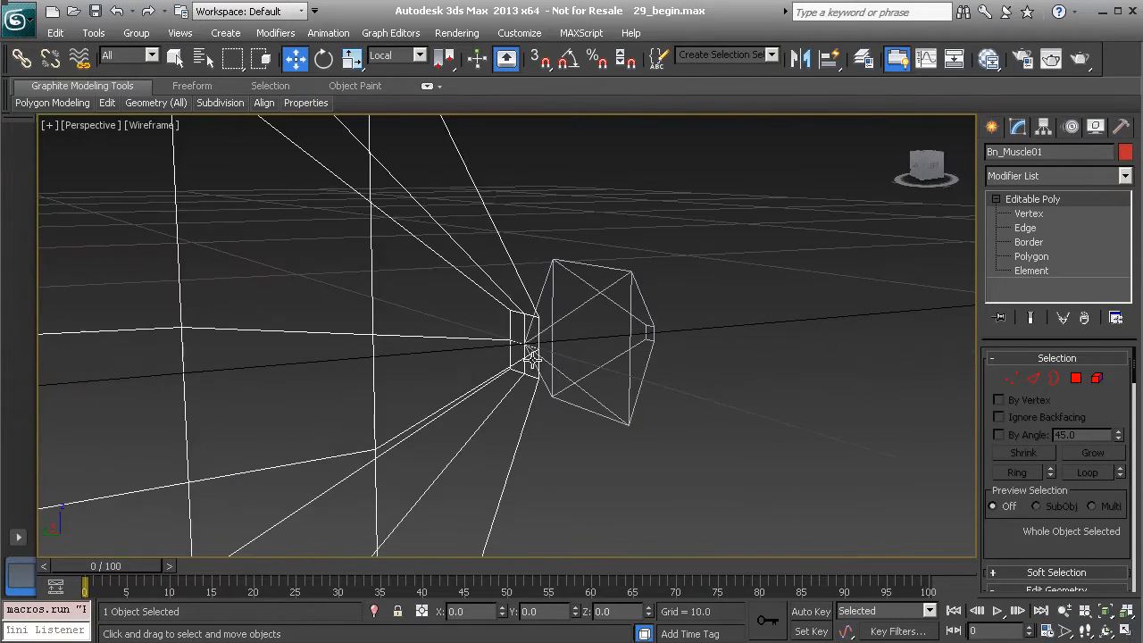
scroll(502, 340, down, 3)
middle_drag(265, 378, 653, 347)
scroll(328, 323, down, 3)
middle_drag(125, 406, 557, 377)
scroll(395, 395, up, 5)
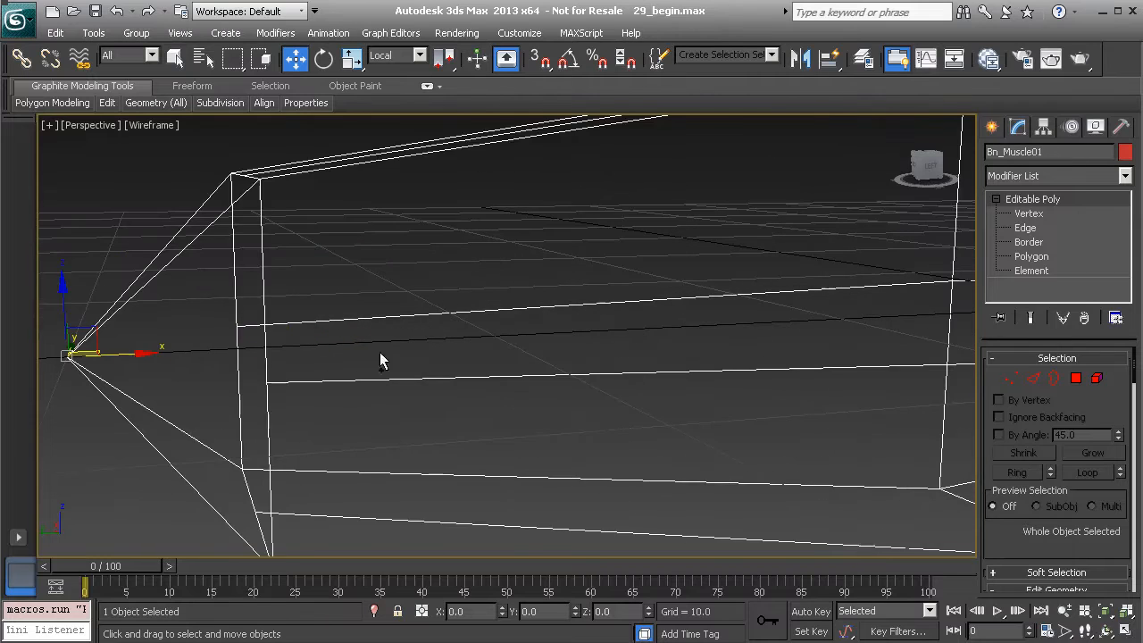
scroll(217, 306, up, 1)
alt+middle_drag(217, 300, 222, 306)
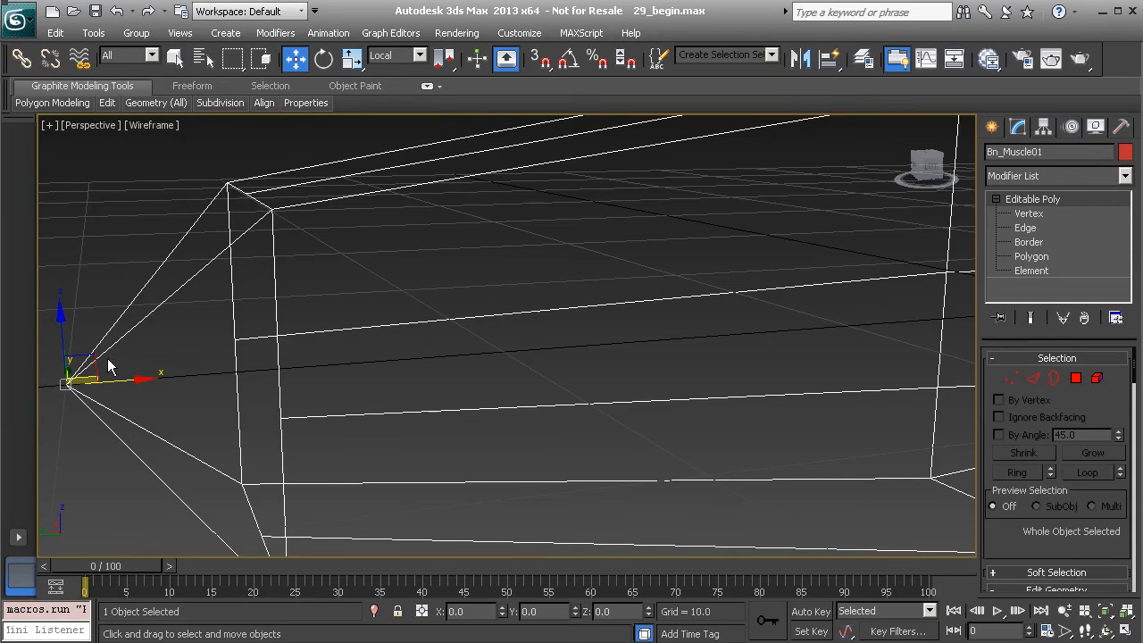
alt+middle_drag(178, 383, 316, 397)
Step: At the base end of the bone, connect the near side's middle vertex to the tip vertex
click(1038, 213)
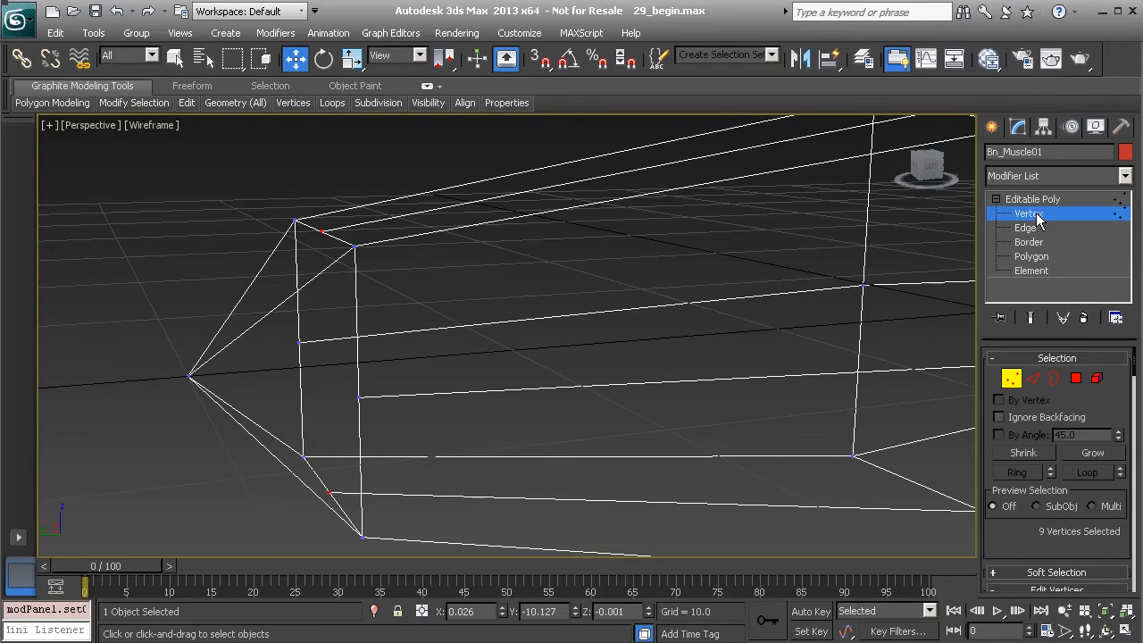
alt+middle_drag(432, 378, 498, 391)
click(482, 368)
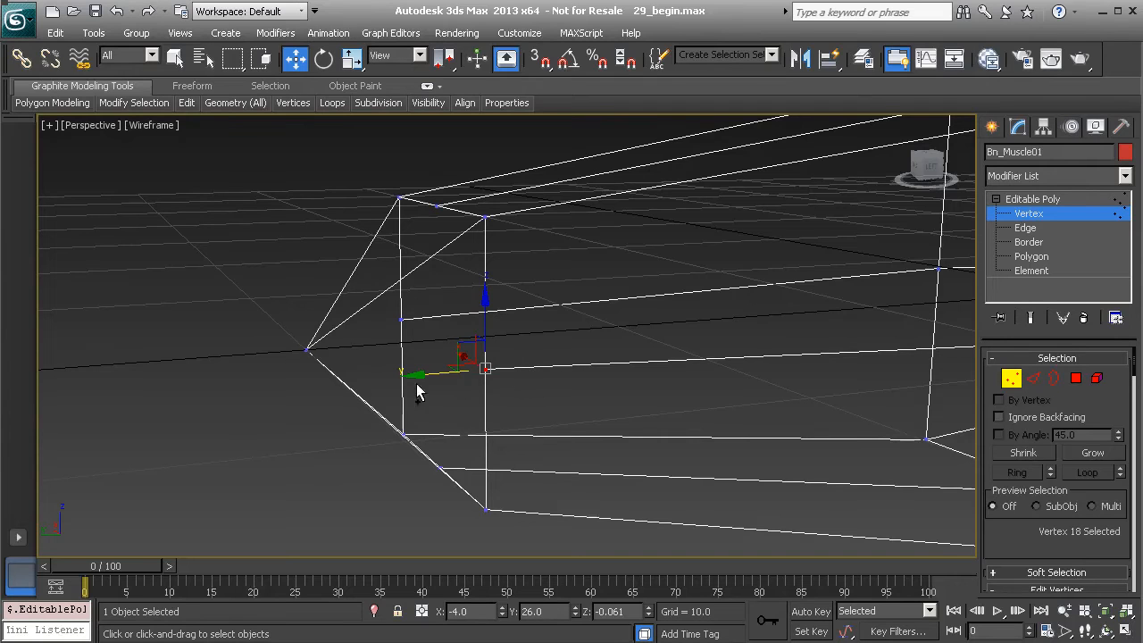
drag(307, 353, 306, 349)
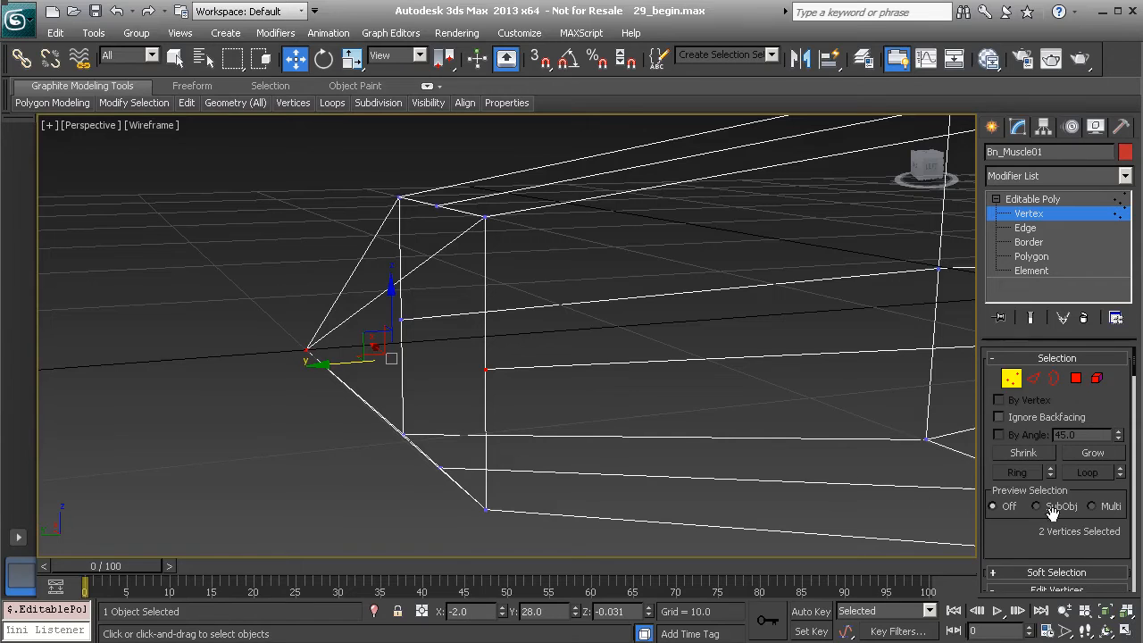
drag(1010, 538, 1010, 341)
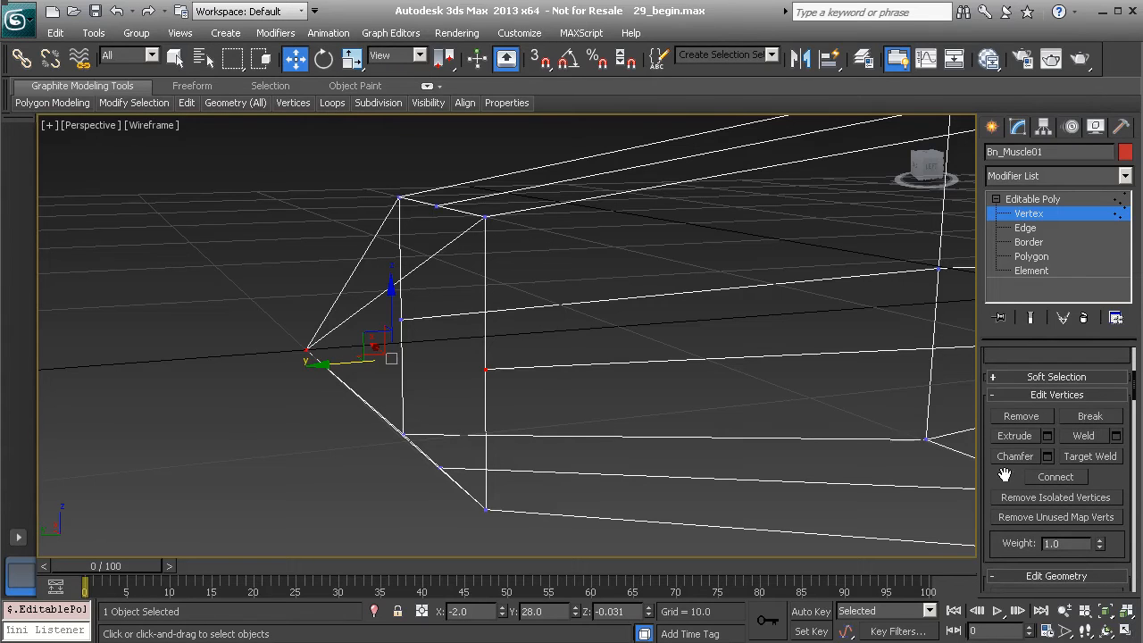
click(1056, 478)
alt+middle_drag(862, 467, 370, 347)
Step: Connect the base tip vertex to the middle vertices on the opposite side and on the top of the end ring
click(295, 350)
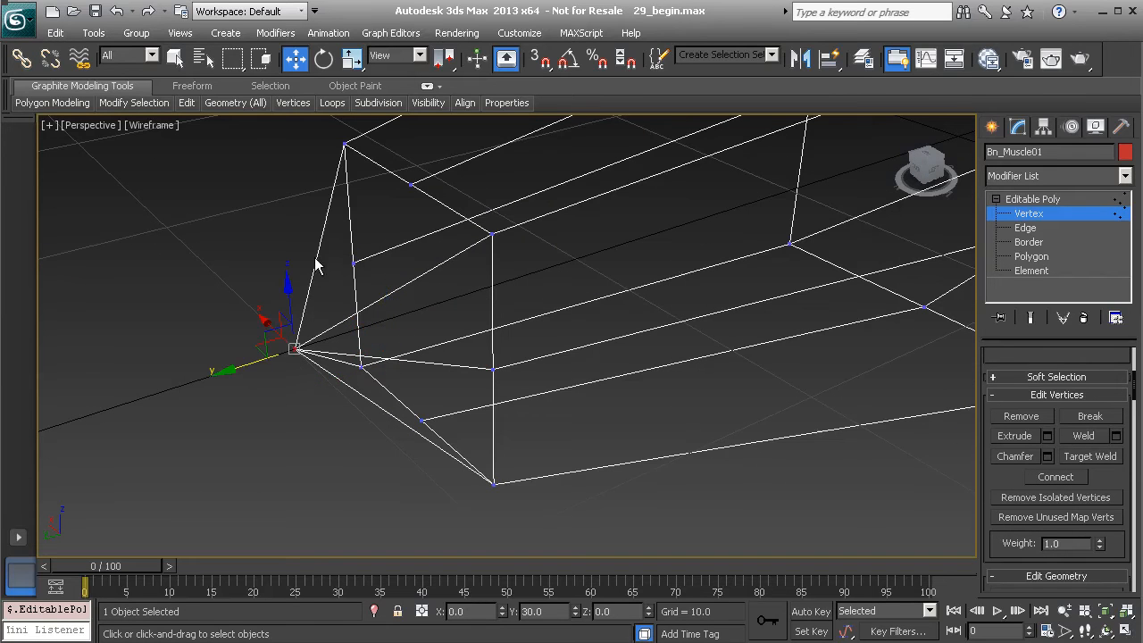
click(348, 256)
click(1072, 479)
click(410, 184)
ctrl+drag(305, 354, 305, 356)
click(1058, 484)
Step: Connect the bottom middle vertex of the base end ring to the tip vertex
alt+middle_drag(521, 407, 435, 406)
drag(408, 417, 450, 436)
ctrl+drag(234, 319, 313, 381)
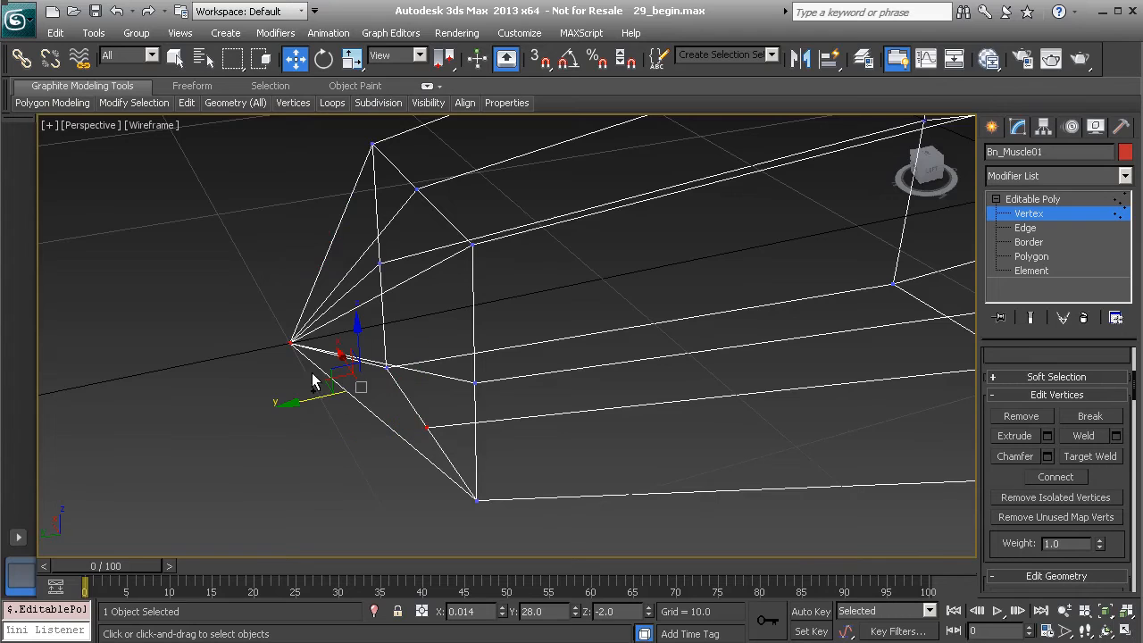
click(1056, 478)
Step: Select the middle vertices along both sides of the bone and scale them slightly outwards along X
alt+middle_drag(622, 467, 512, 356)
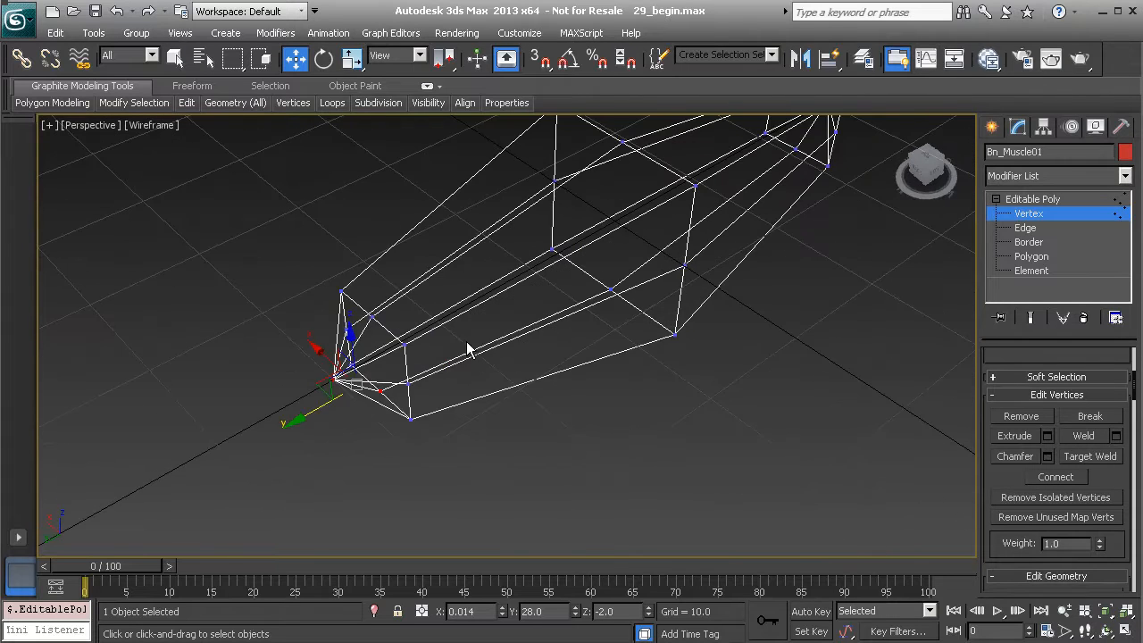
alt+middle_drag(368, 315, 396, 389)
mouse_move(622, 389)
alt+middle_down()
mouse_move(648, 388)
mouse_move(617, 405)
alt+middle_up()
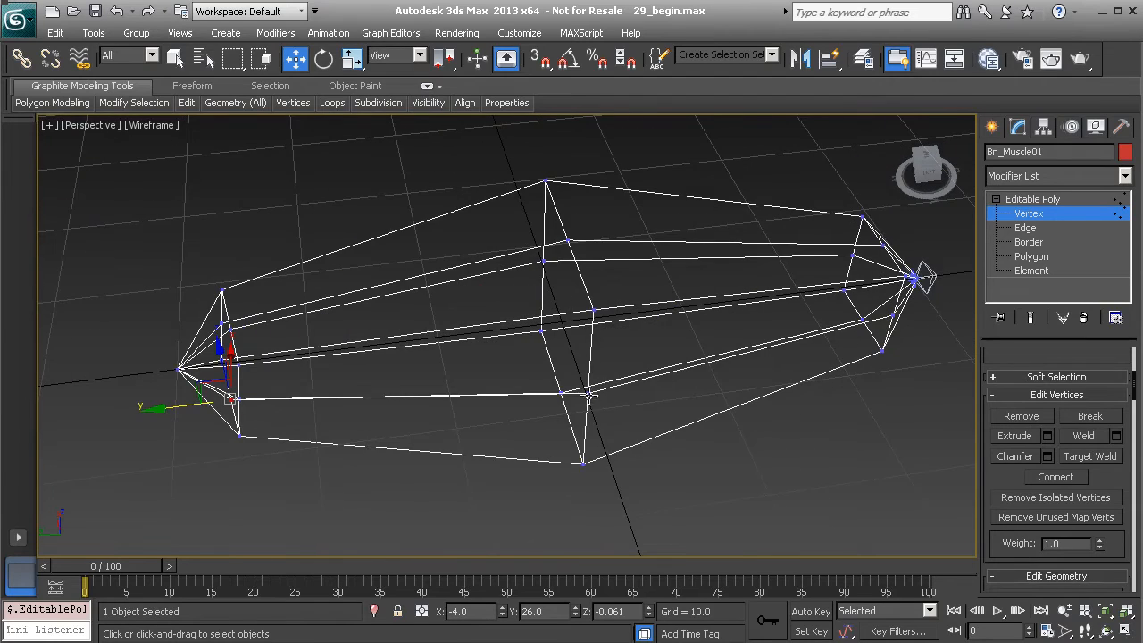
alt+middle_drag(698, 391, 768, 397)
alt+middle_drag(745, 466, 652, 470)
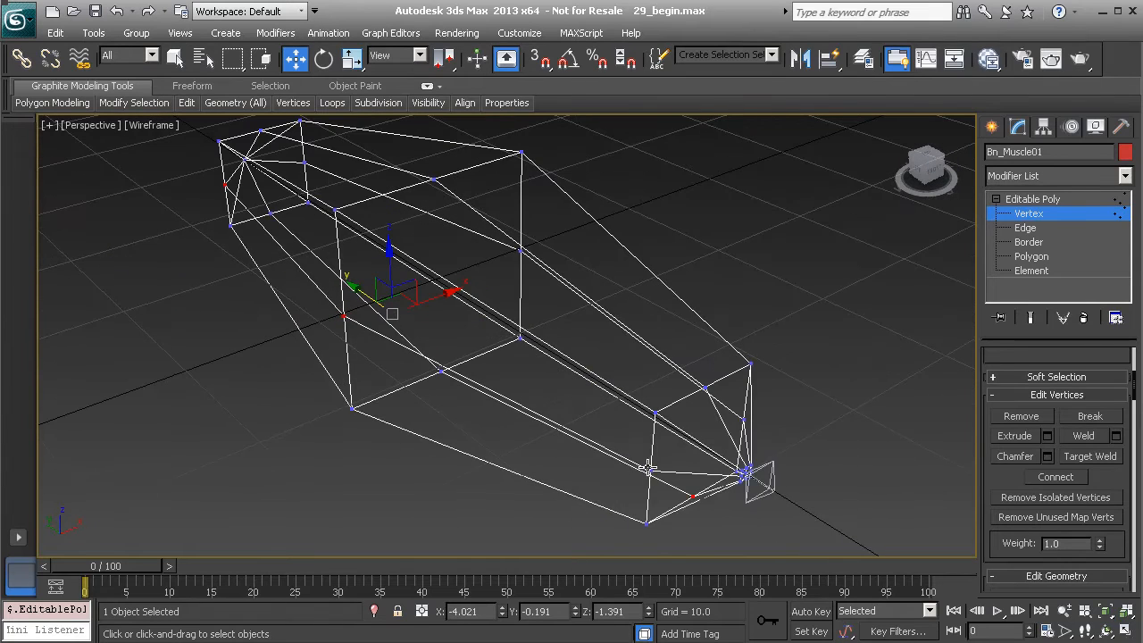
alt+click(693, 495)
alt+middle_drag(781, 459, 482, 325)
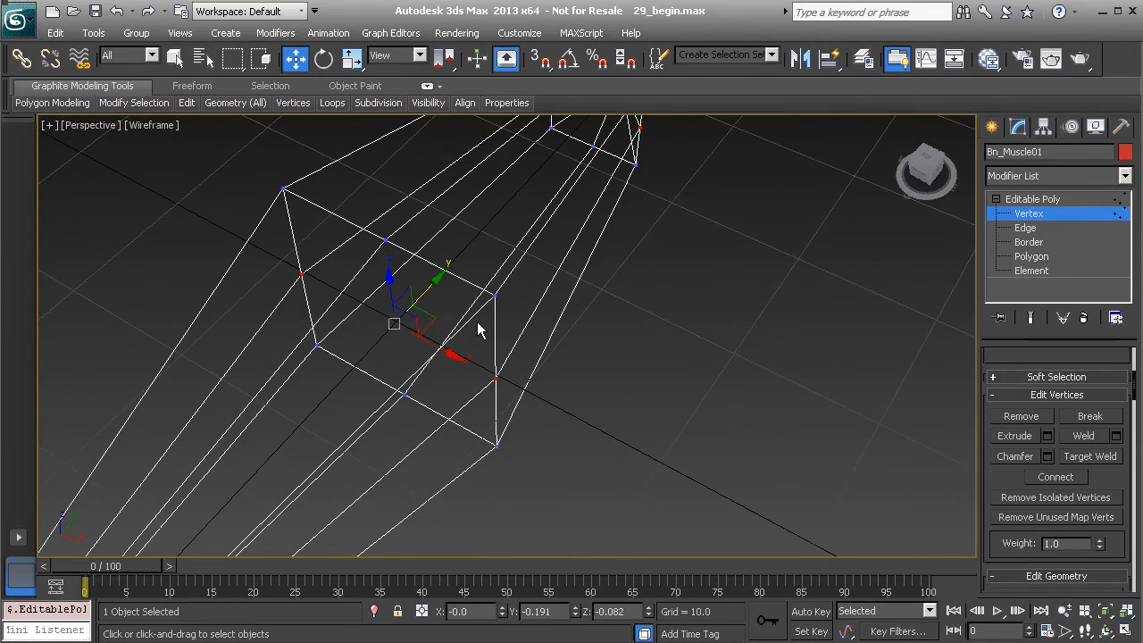
key(r)
drag(466, 360, 483, 369)
alt+middle_drag(576, 383, 404, 238)
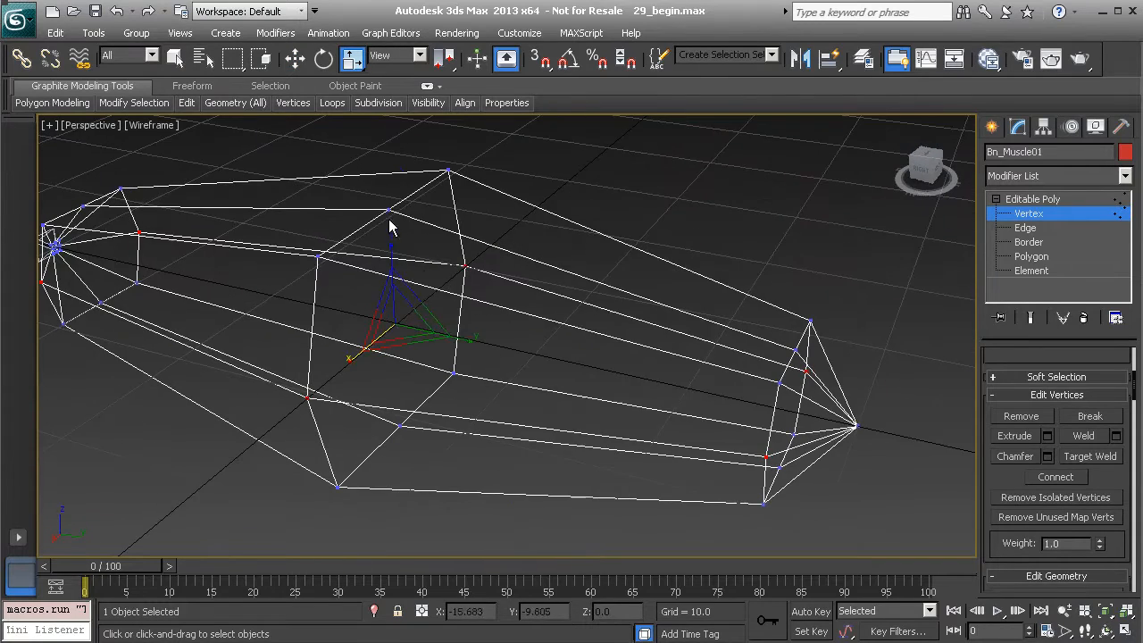
Step: Select the middle vertices along the bone's top and bottom, scale them slightly outwards along Z, and show the bone shaded
alt+middle_drag(192, 262, 777, 380)
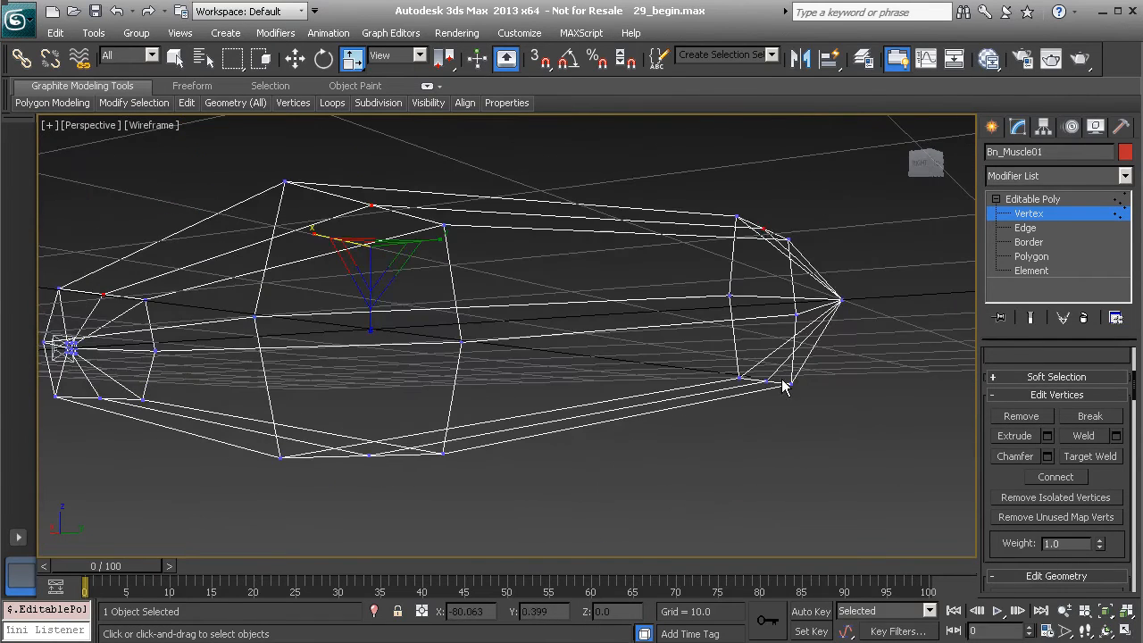
alt+middle_drag(711, 419, 679, 379)
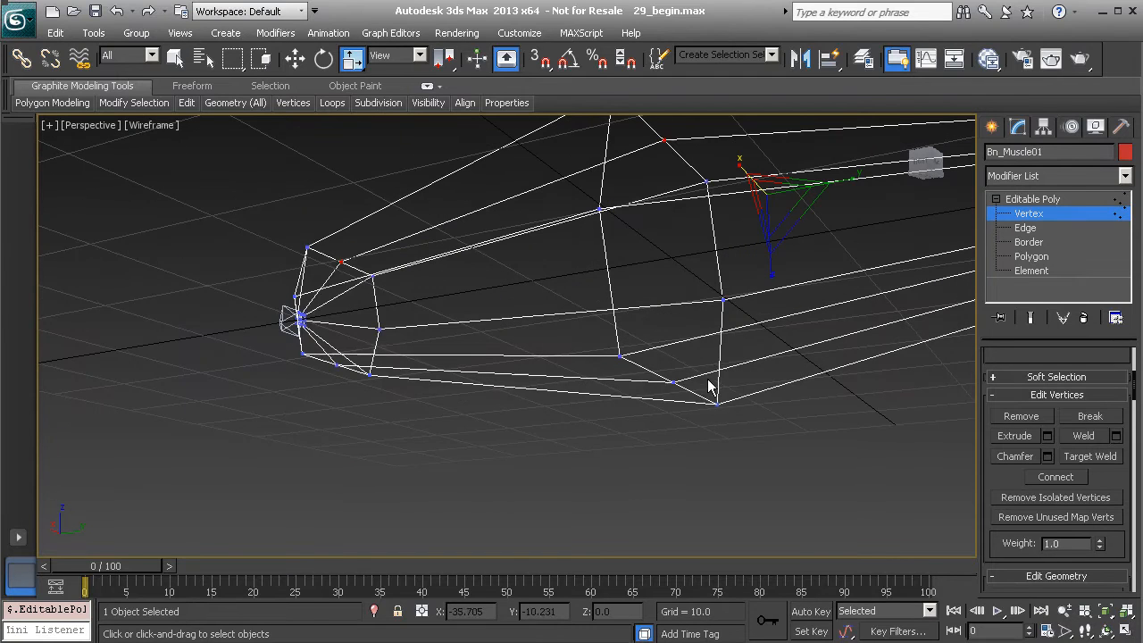
ctrl+click(671, 381)
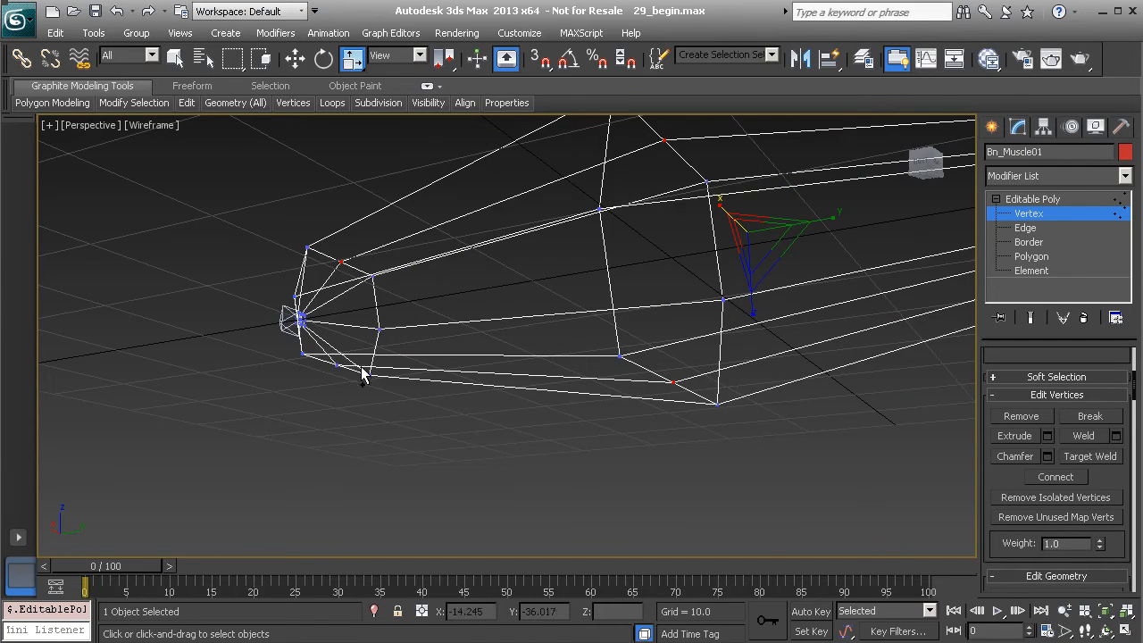
alt+middle_drag(408, 384, 421, 354)
ctrl+click(284, 384)
alt+middle_drag(282, 383, 661, 404)
drag(671, 181, 676, 163)
alt+middle_drag(675, 162, 603, 345)
click(1049, 212)
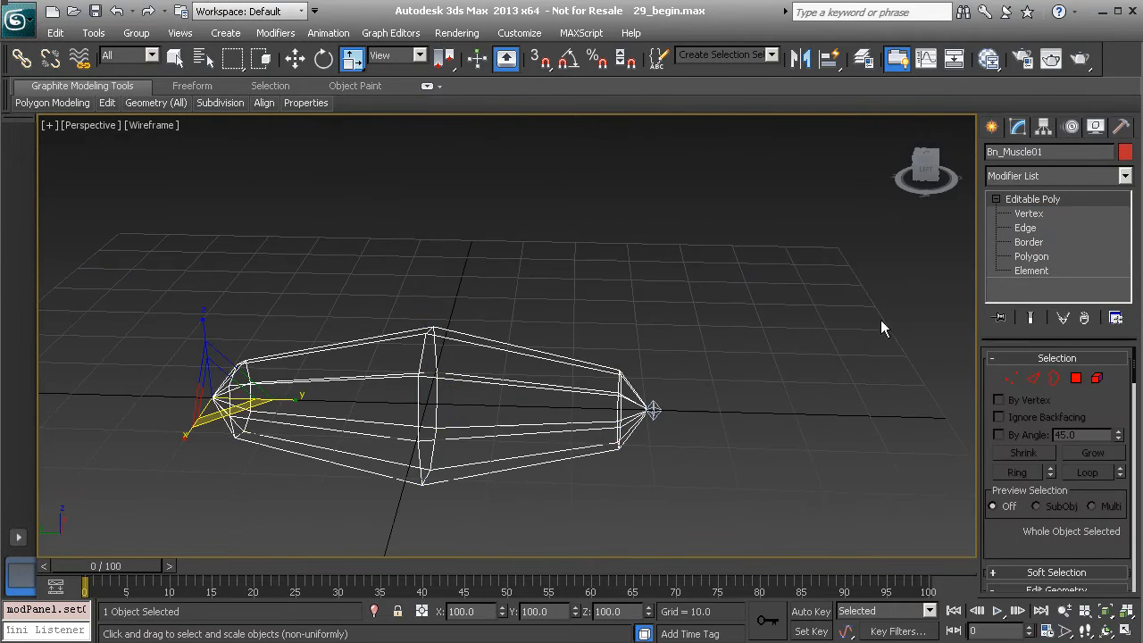
key(F3)
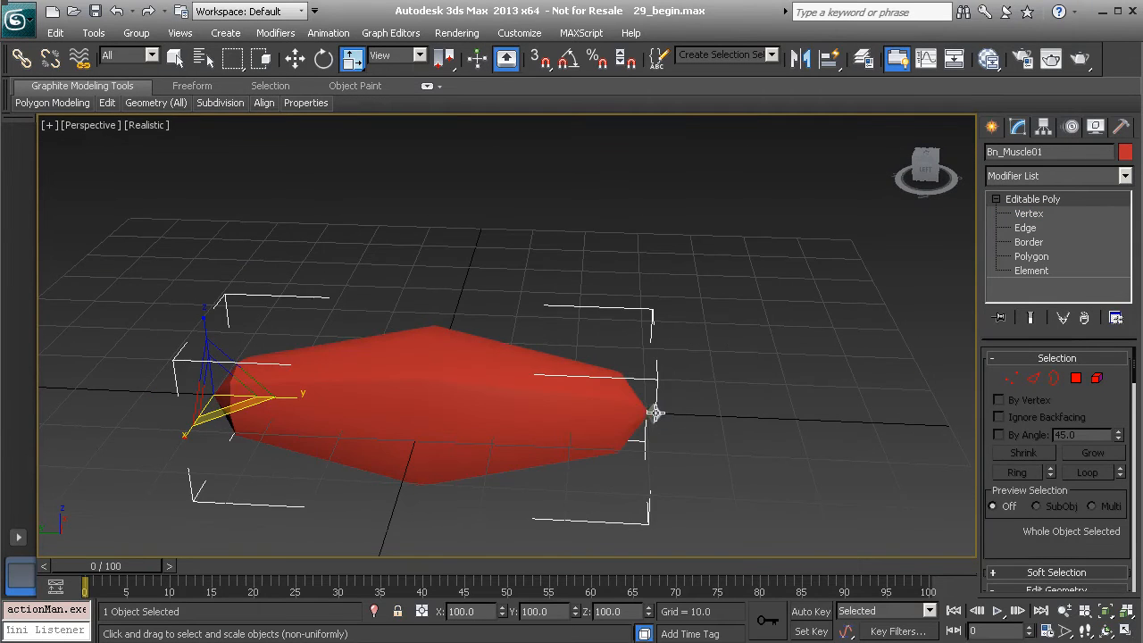
Step: Move the end nub towards the bone's base several times to test the squash and stretch, undoing each move
click(653, 411)
alt+middle_drag(747, 416, 727, 470)
key(w)
drag(665, 402, 533, 391)
key(ctrl+z)
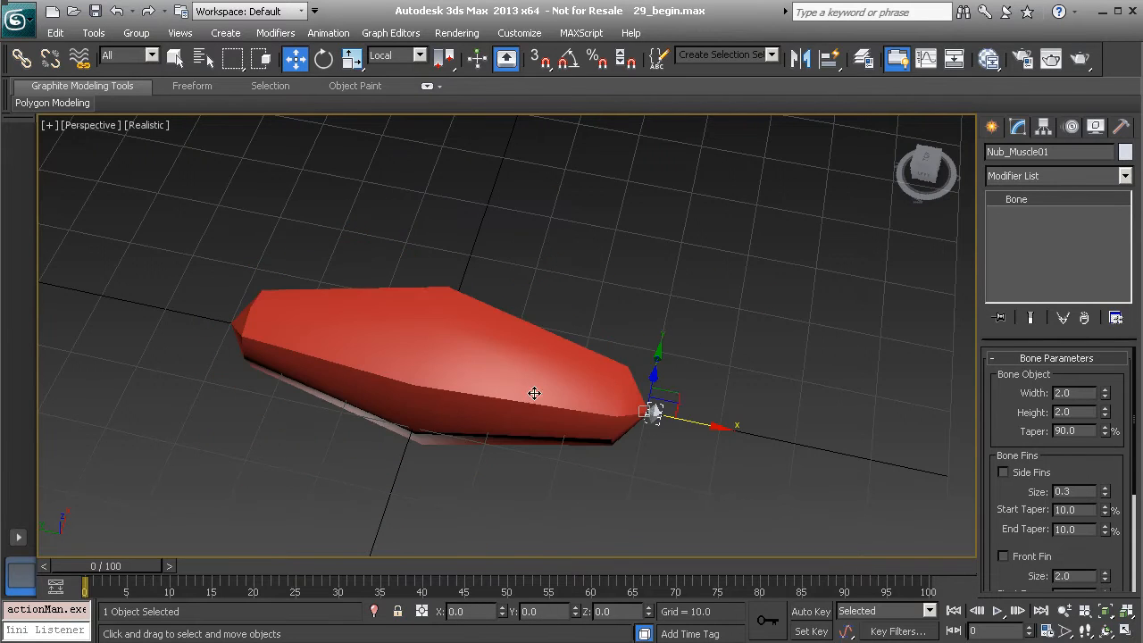
alt+middle_drag(449, 412, 461, 342)
drag(651, 408, 430, 413)
key(ctrl+z)
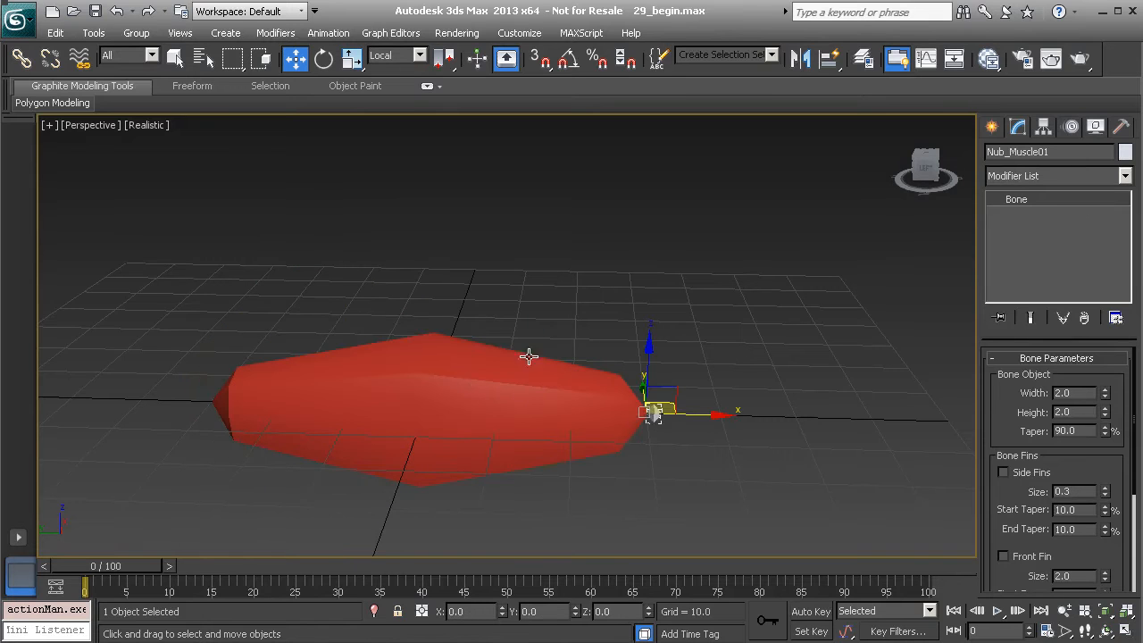
drag(653, 416, 379, 416)
key(ctrl+z)
alt+middle_drag(399, 407, 418, 424)
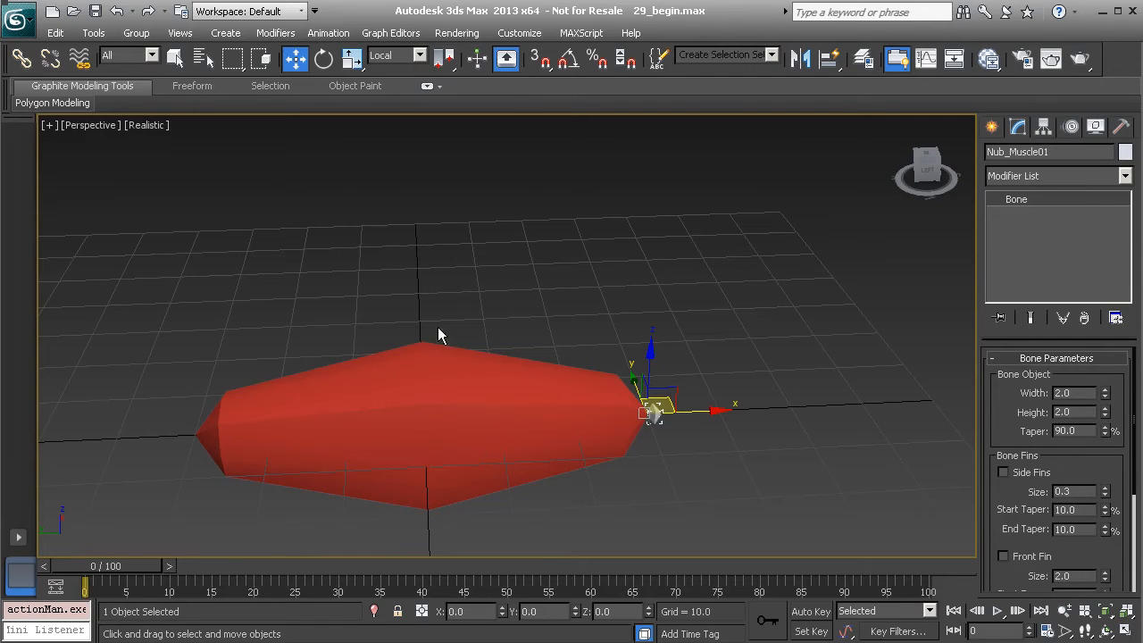
Step: Create a Point helper on the grid behind the end of the bone
click(434, 280)
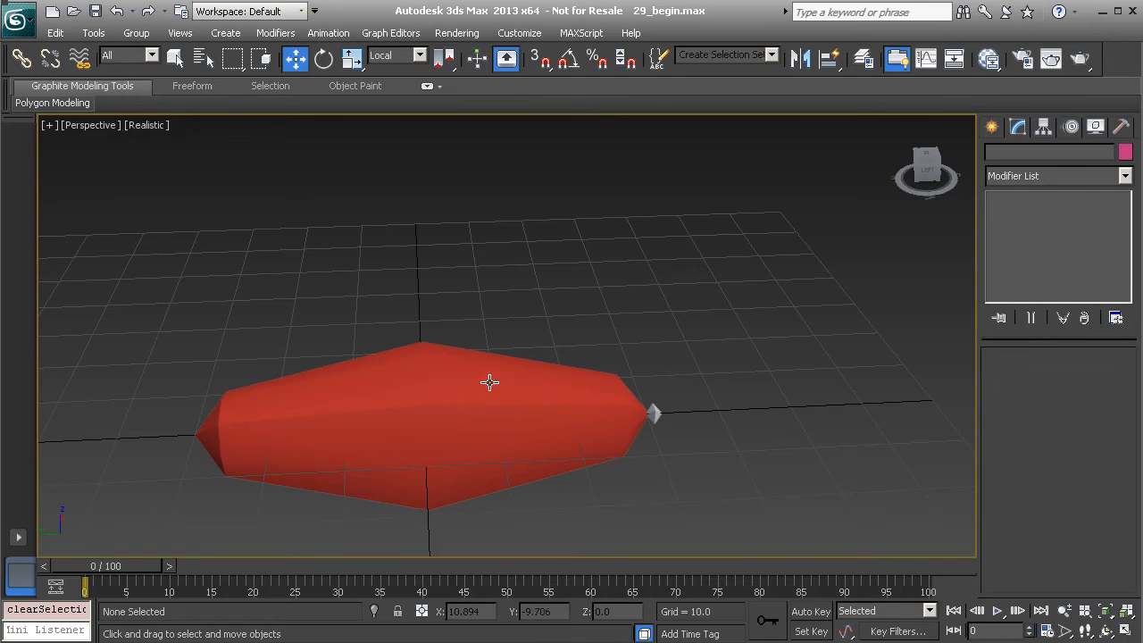
alt+middle_drag(590, 305, 627, 298)
click(997, 127)
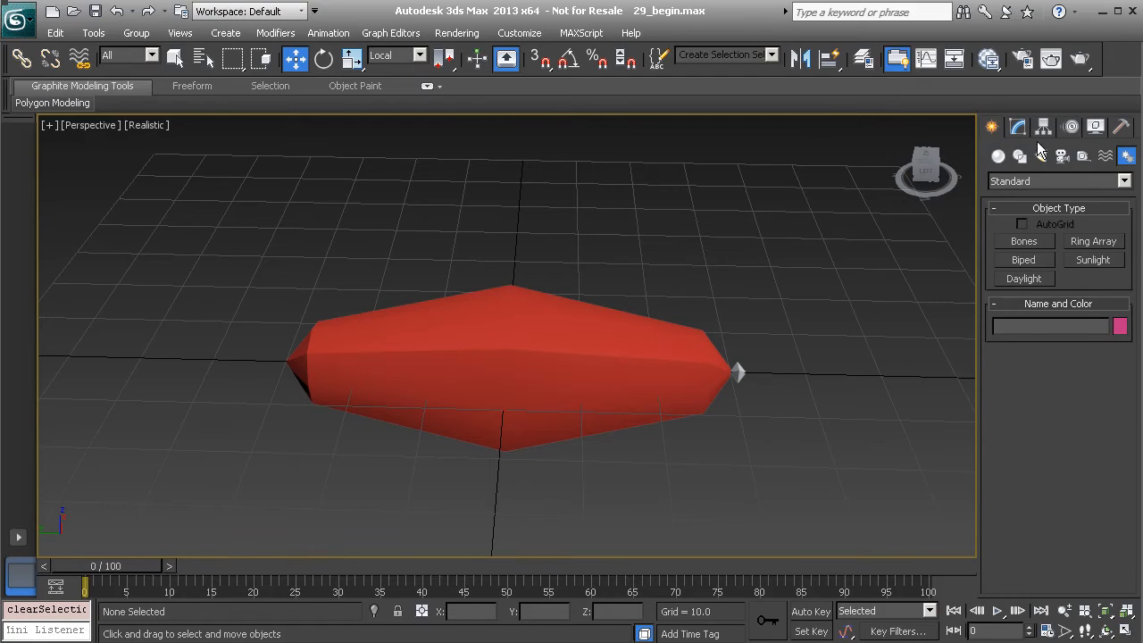
click(1082, 156)
click(1024, 298)
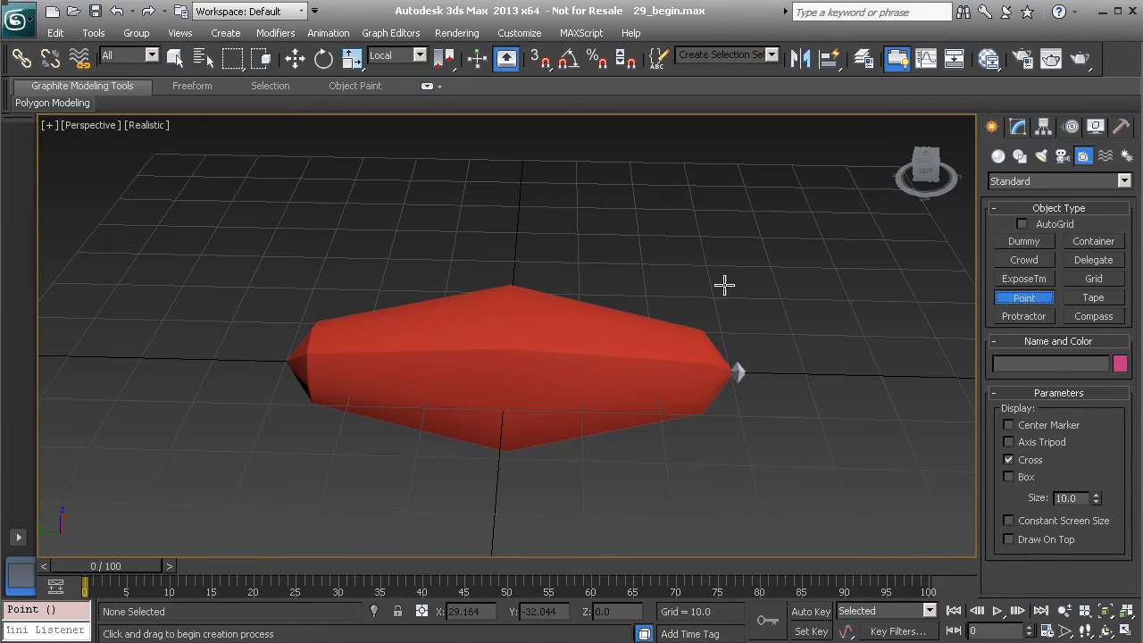
click(709, 261)
key(w)
Step: Align the new Point helper to the bone's end nub
alt+middle_drag(761, 303, 690, 311)
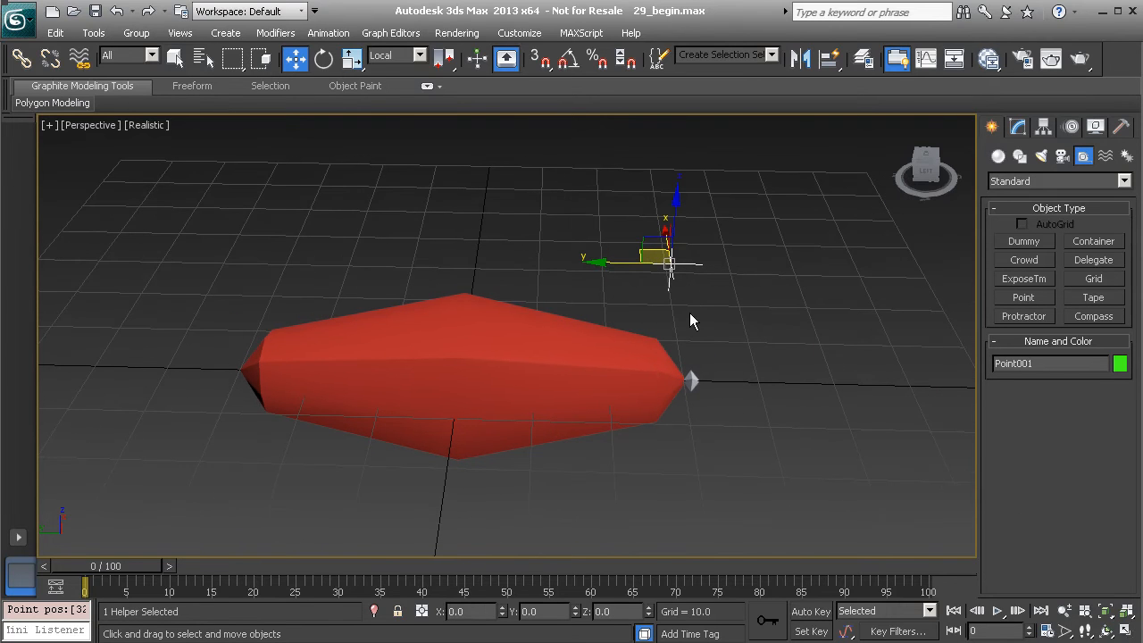
key(alt+a)
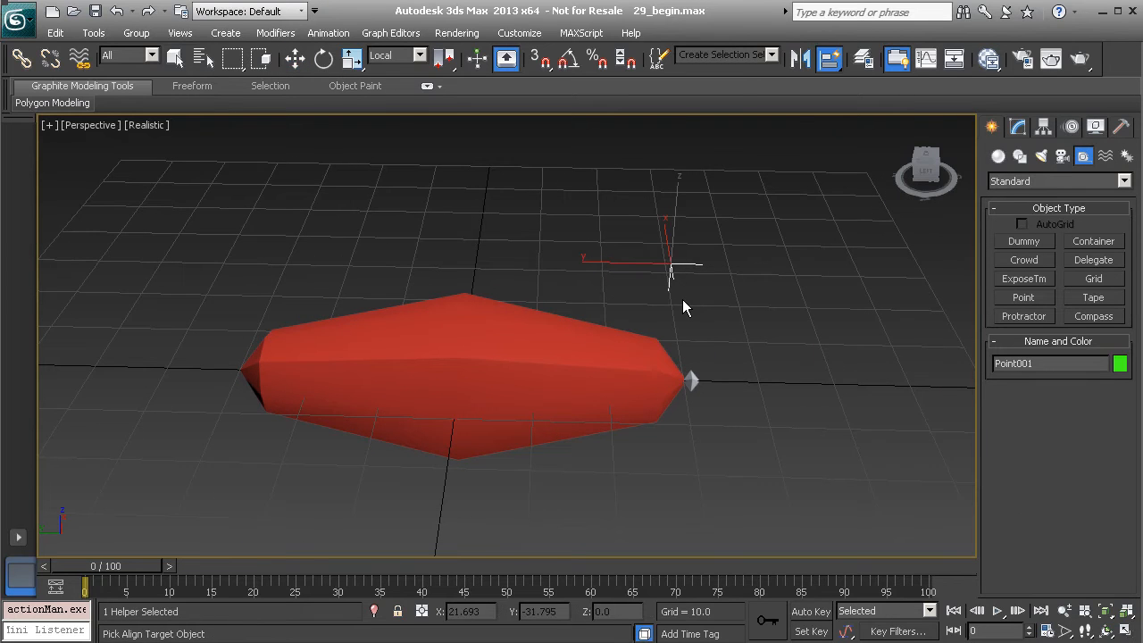
click(693, 382)
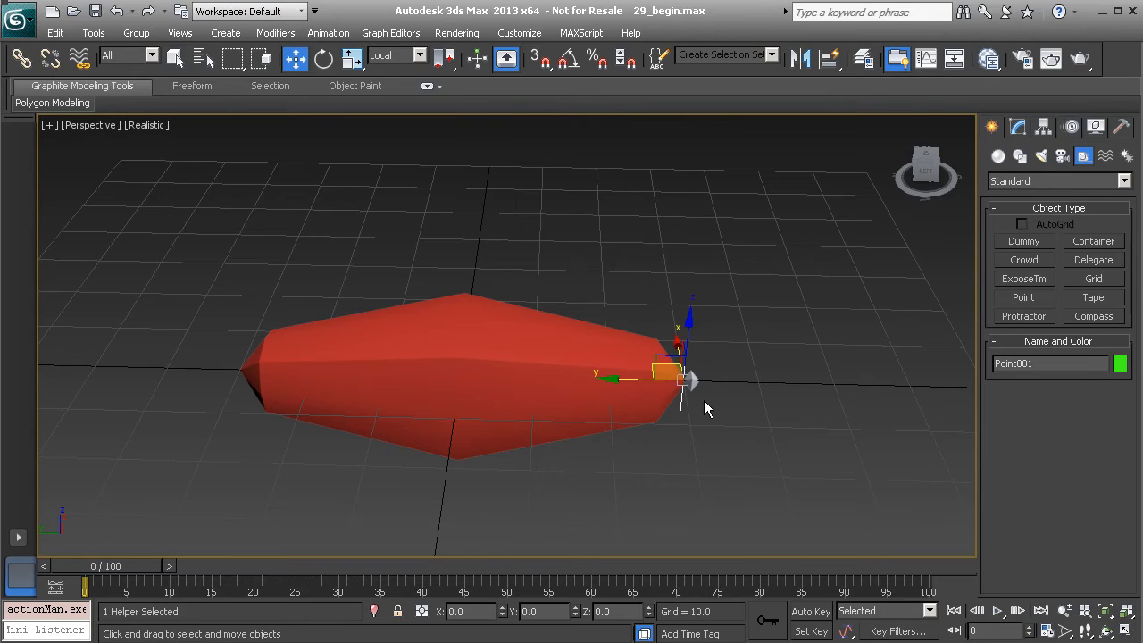
Step: Copy the Point helper along Y to the bone's base end and align the copy to the muscle bone
alt+middle_drag(704, 409, 612, 382)
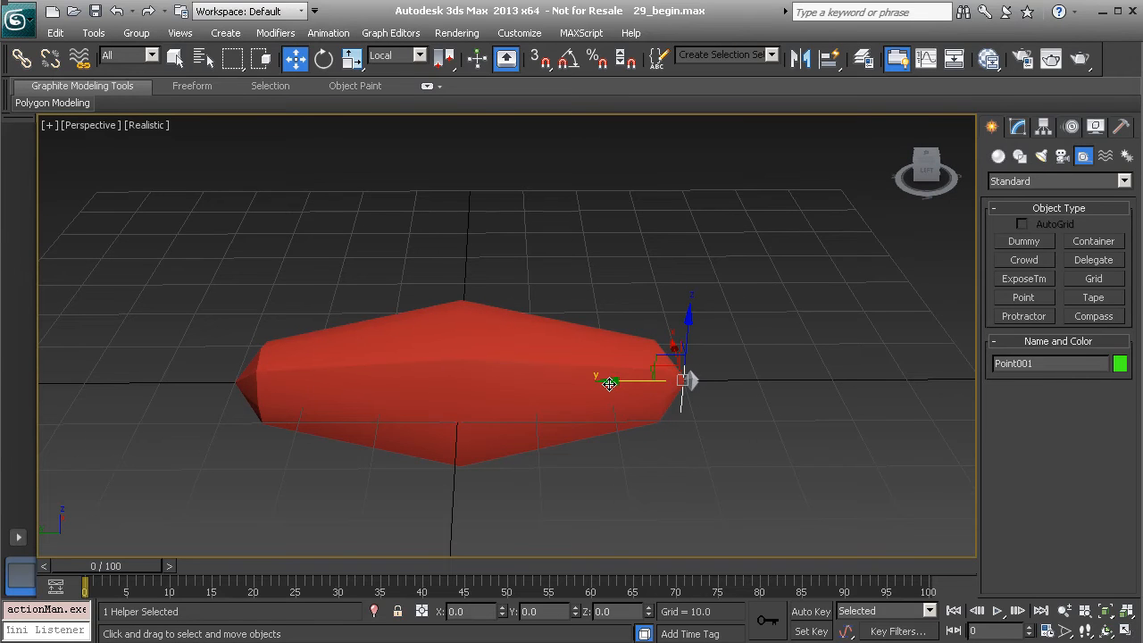
mouse_move(609, 382)
shift+mouse_down()
mouse_move(198, 385)
mouse_move(157, 415)
shift+mouse_up()
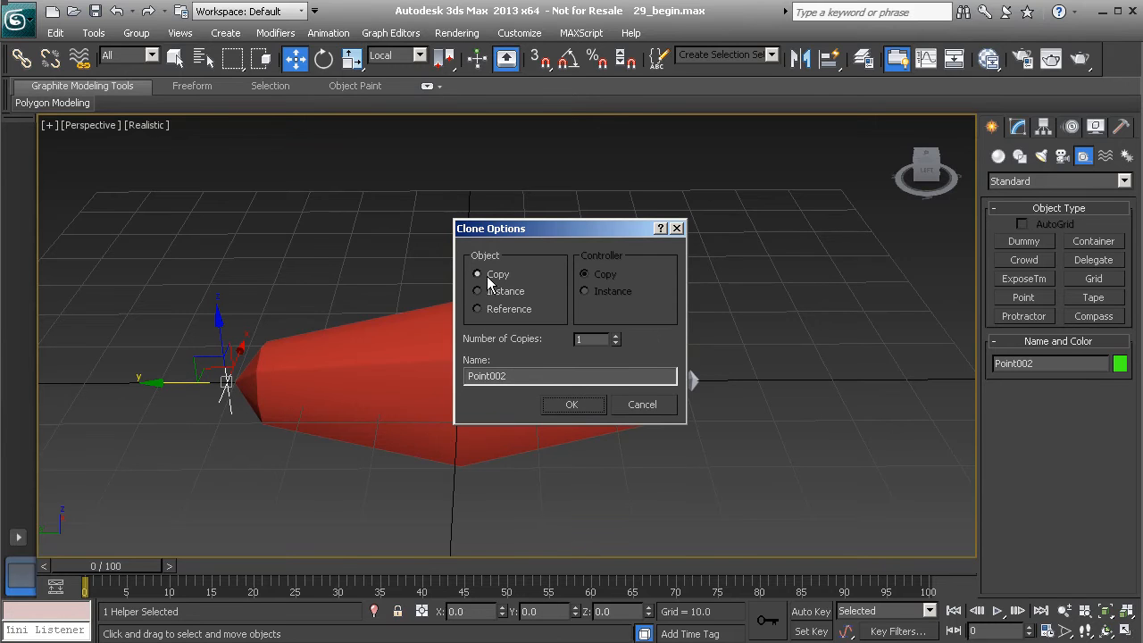
click(571, 405)
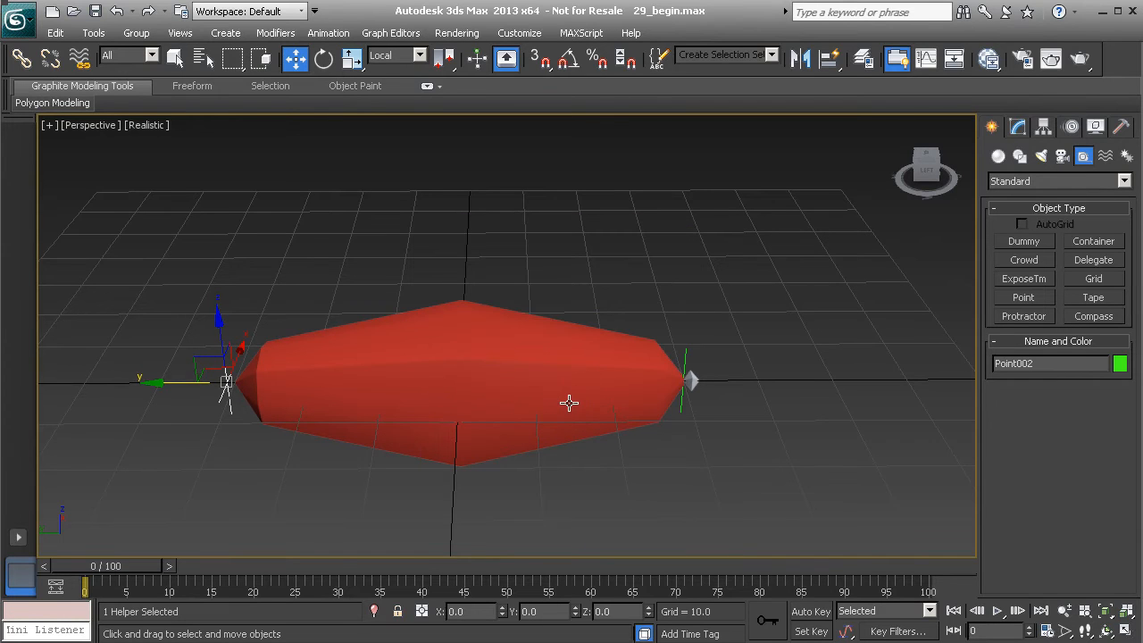
key(shift+a)
click(255, 377)
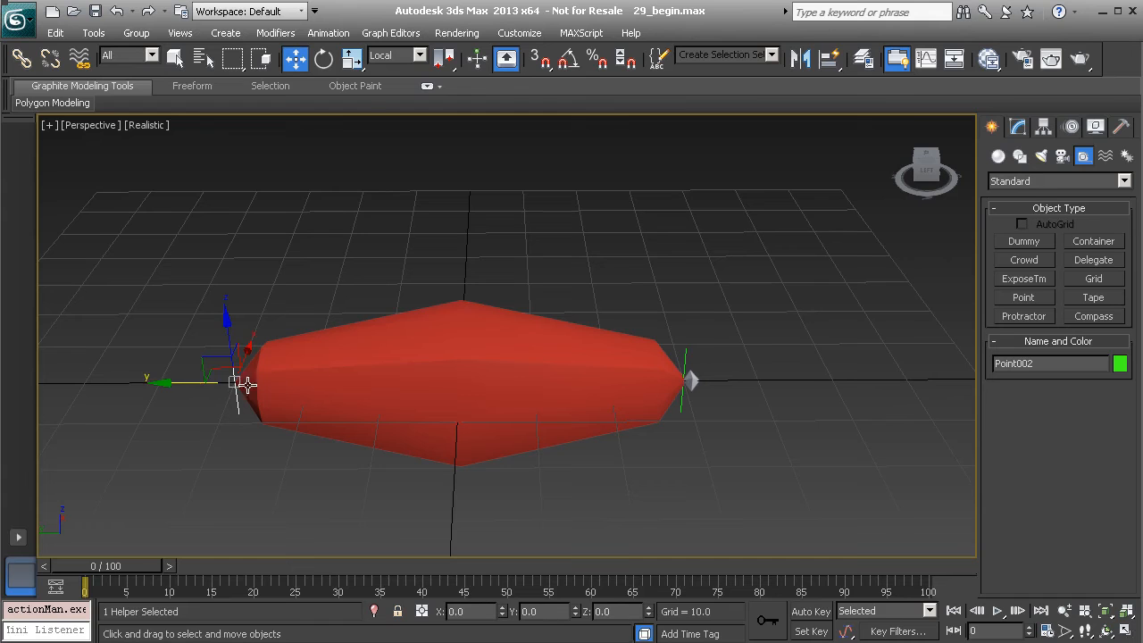
Step: Rename the base-end Point helper Pt_Muscle_Anchor_A01
middle_drag(276, 347, 381, 381)
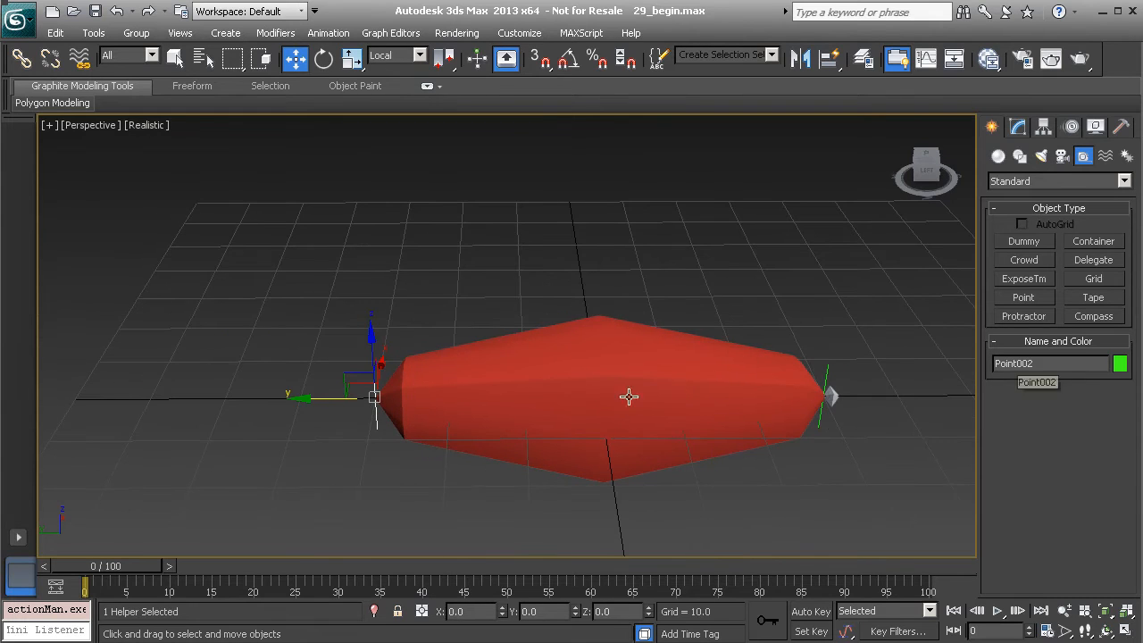
double_click(1013, 363)
text(Pt_Muscle_Anchor_A01)
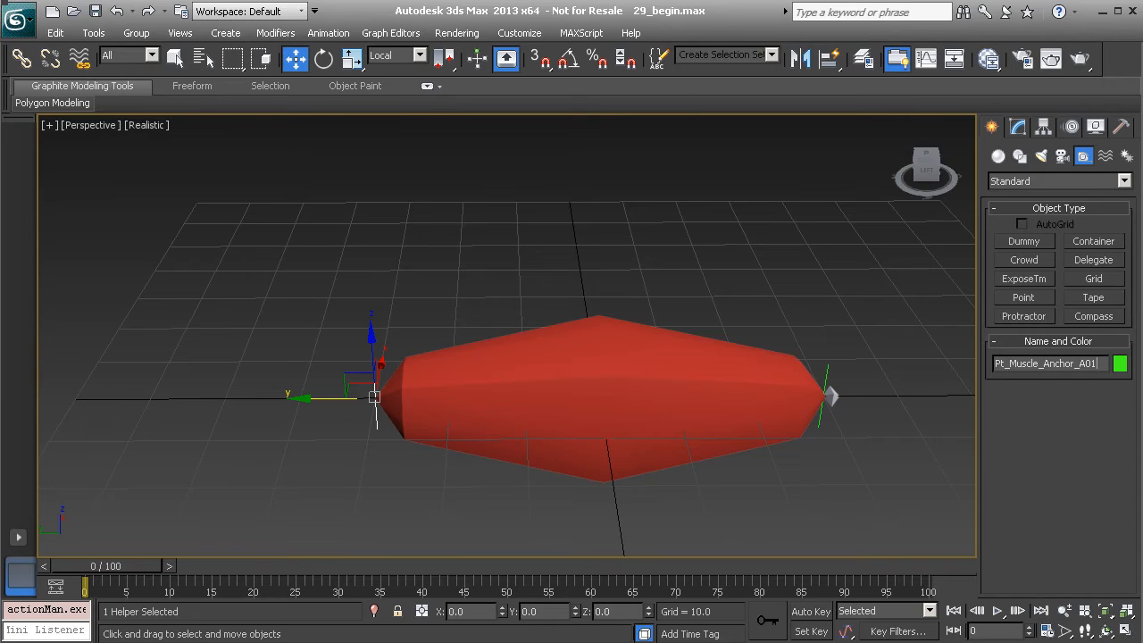
Step: Reuse the base-end helper's name for the Point helper at the nub, naming it Pt_Muscle_Anchor_B01
double_click(1048, 364)
key(ctrl+c)
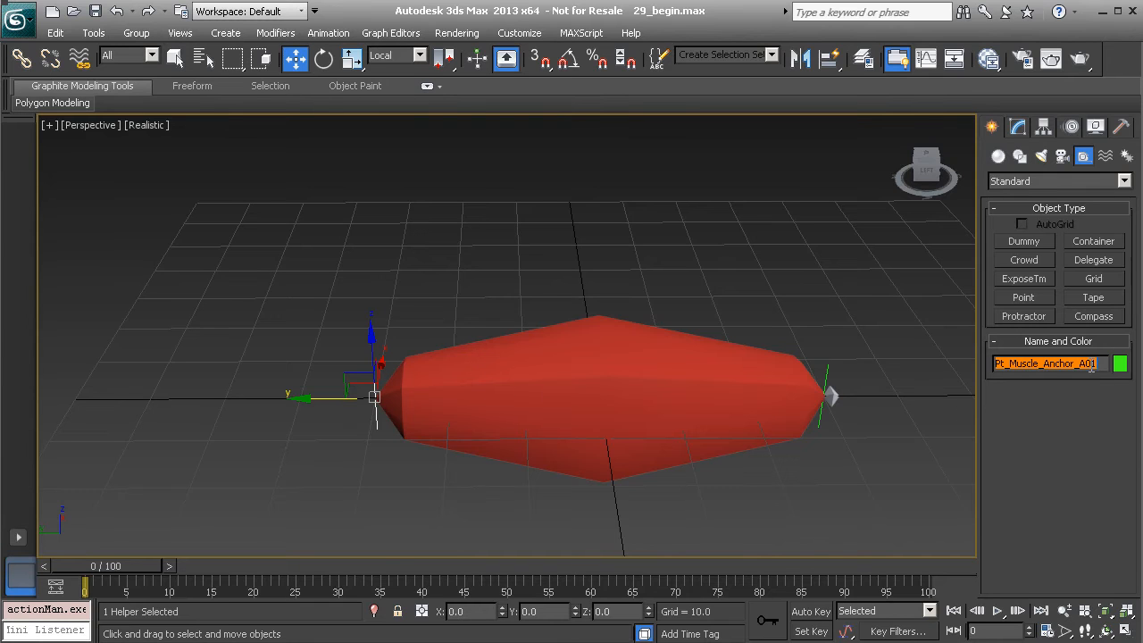
click(830, 394)
double_click(1039, 369)
key(ctrl+v)
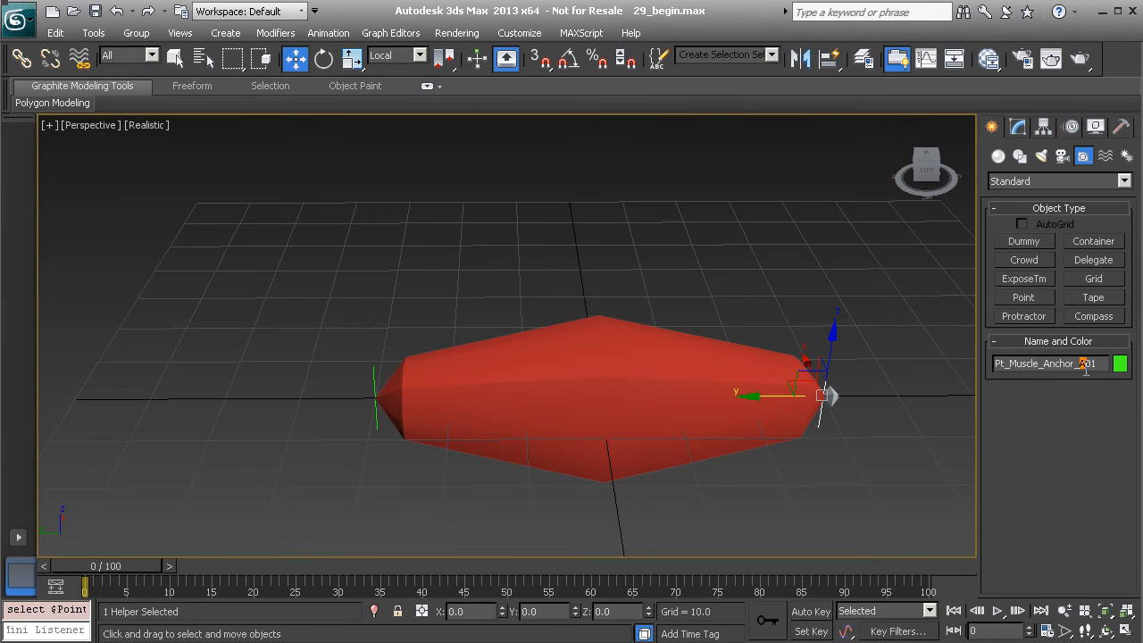
key(Return)
Step: Try moving the Pt_Muscle_Anchor_B01 helper away from the nub in the XY plane and undo the move
middle_drag(815, 391, 674, 395)
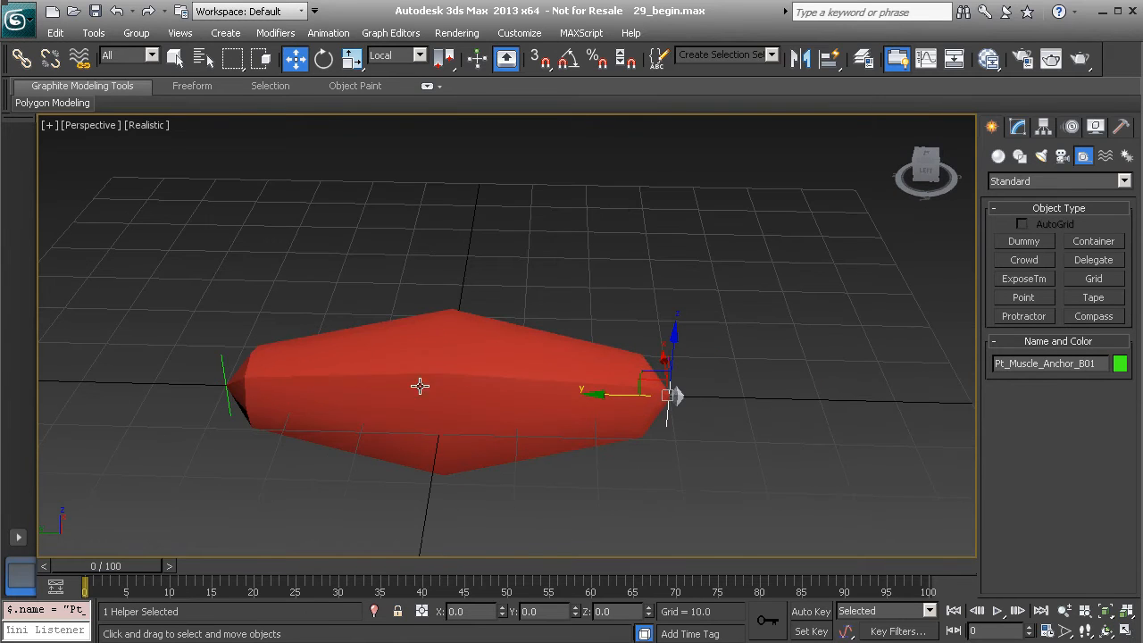
click(224, 362)
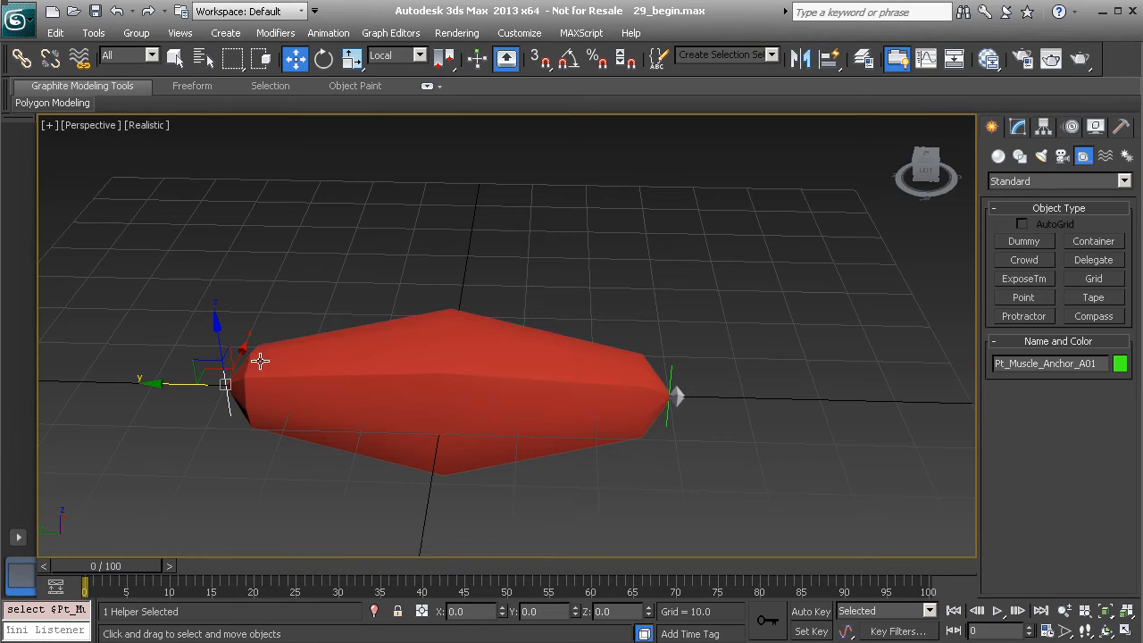
alt+middle_drag(533, 357, 516, 482)
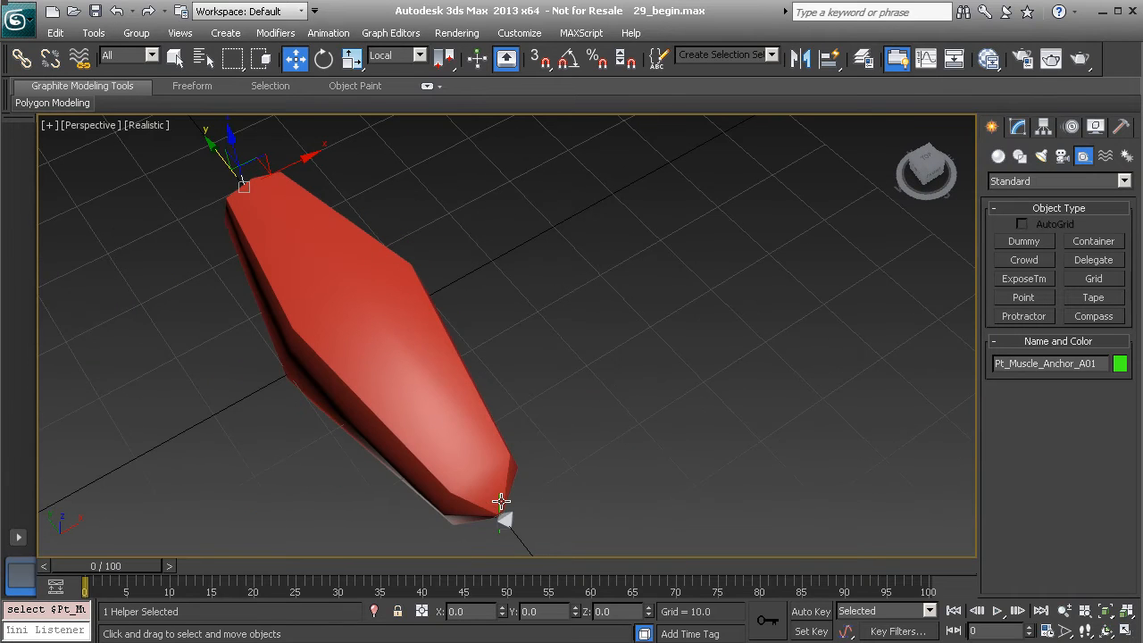
click(501, 501)
drag(501, 501, 283, 483)
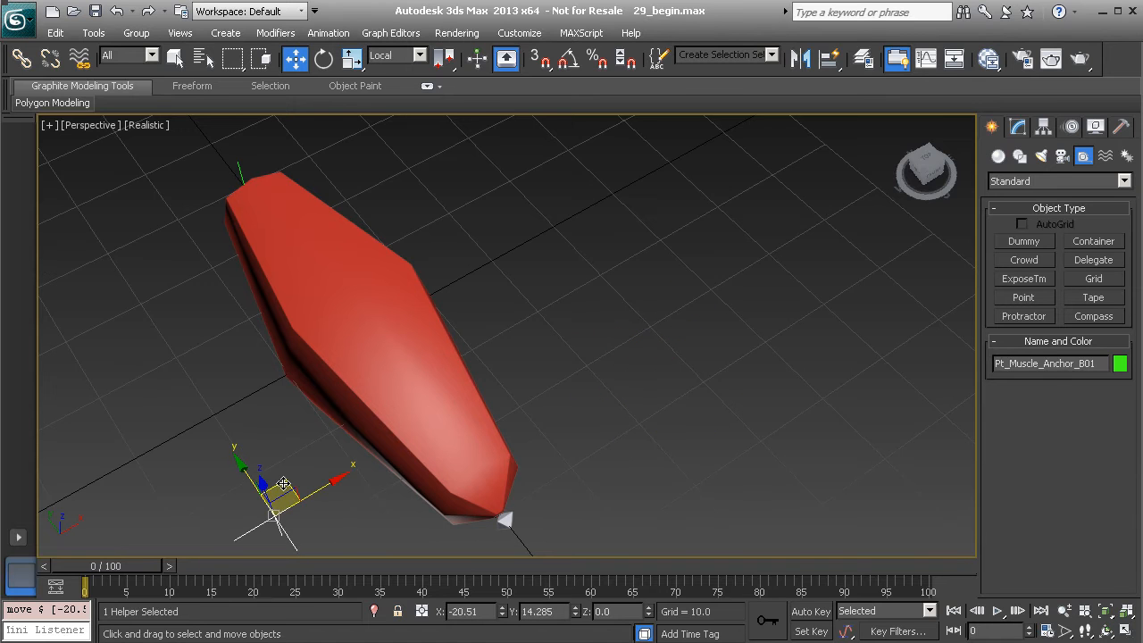
key(ctrl+z)
Step: Copy Pt_Muscle_Anchor_A01 upwards along Z above the bone's base, naming the copy PtUpVct_Muscle_Anchor_A01
alt+middle_drag(371, 393, 63, 370)
middle_drag(62, 370, 284, 384)
click(339, 357)
alt+middle_drag(339, 357, 344, 394)
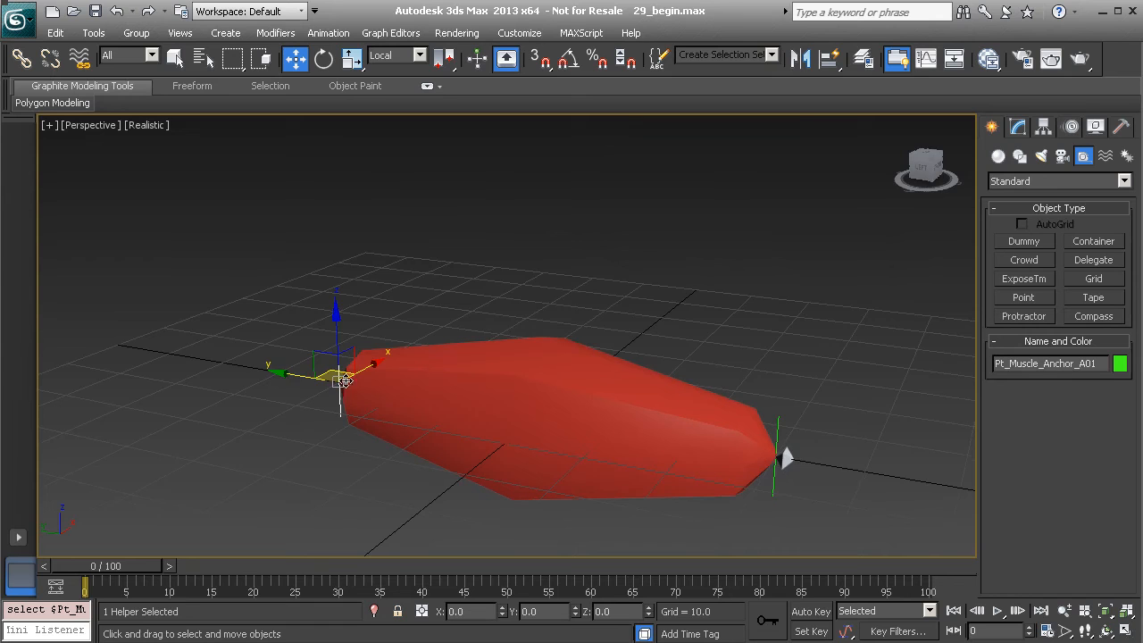
shift+drag(342, 326, 340, 222)
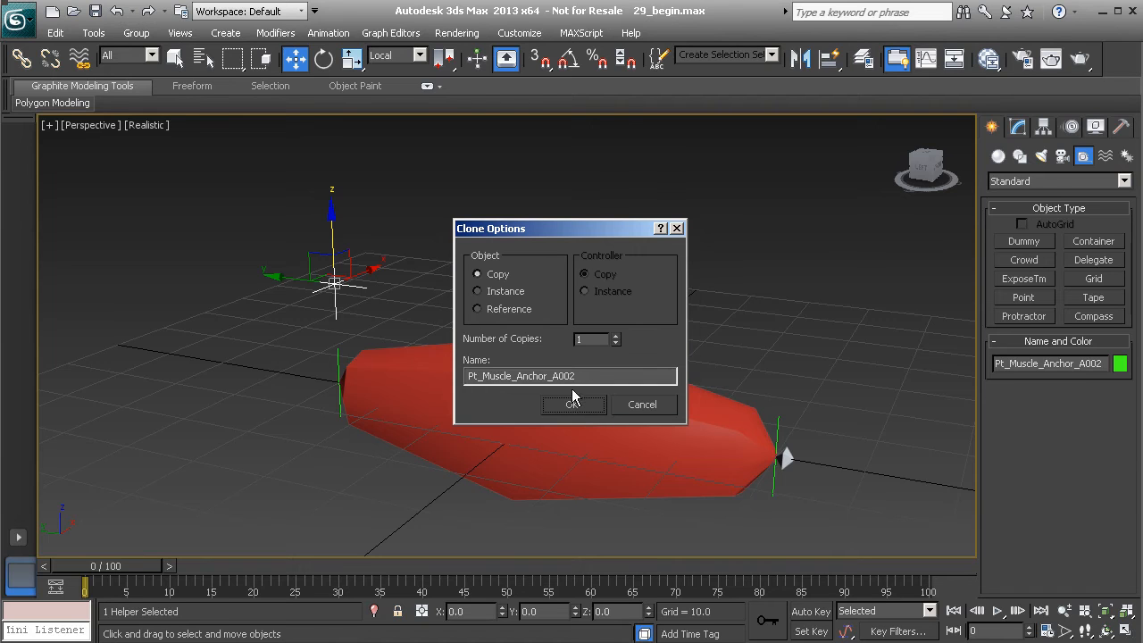
click(480, 375)
text(UpVct)
key(Return)
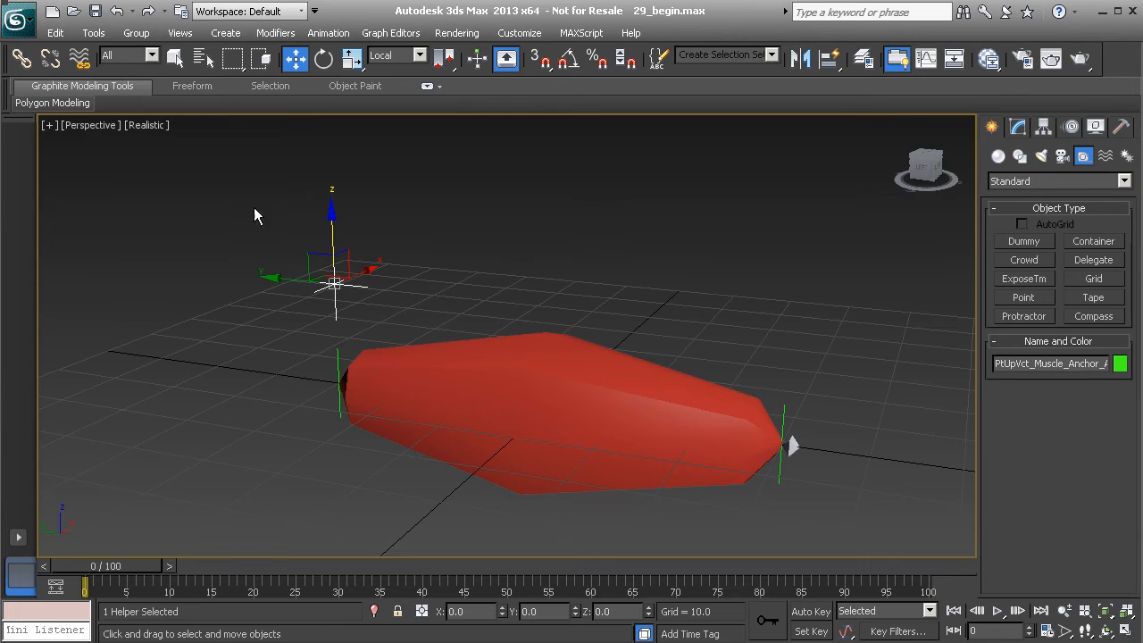
Step: Link the up-vector helper to the base-end anchor helper and display it as a box of size 5 without the cross
click(22, 58)
drag(328, 285, 358, 350)
click(1018, 126)
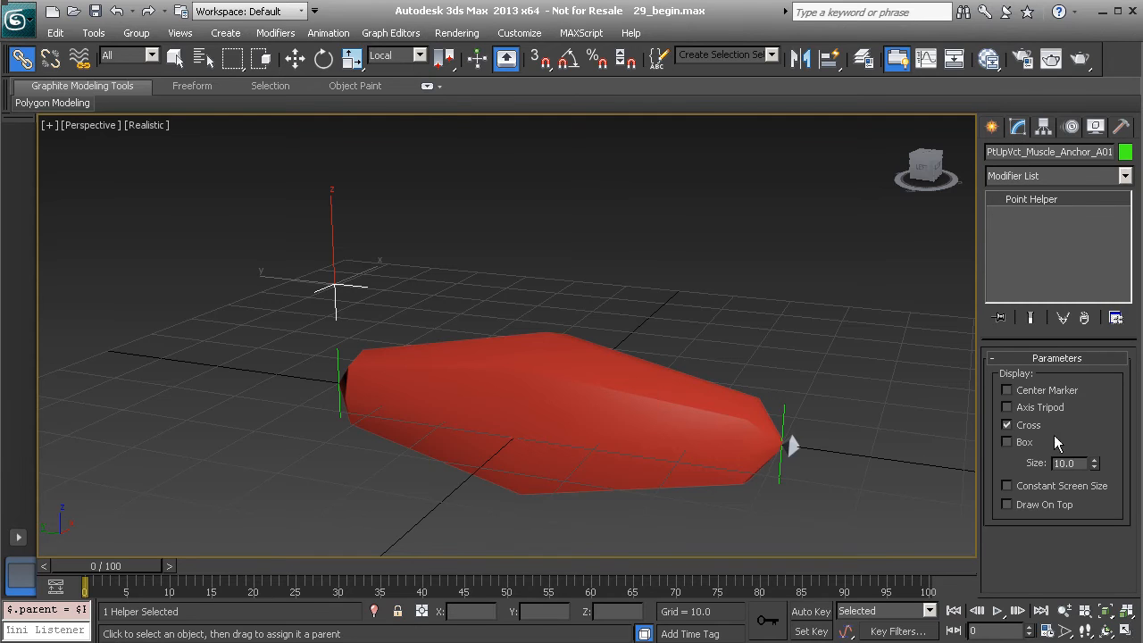
click(1006, 442)
click(1007, 424)
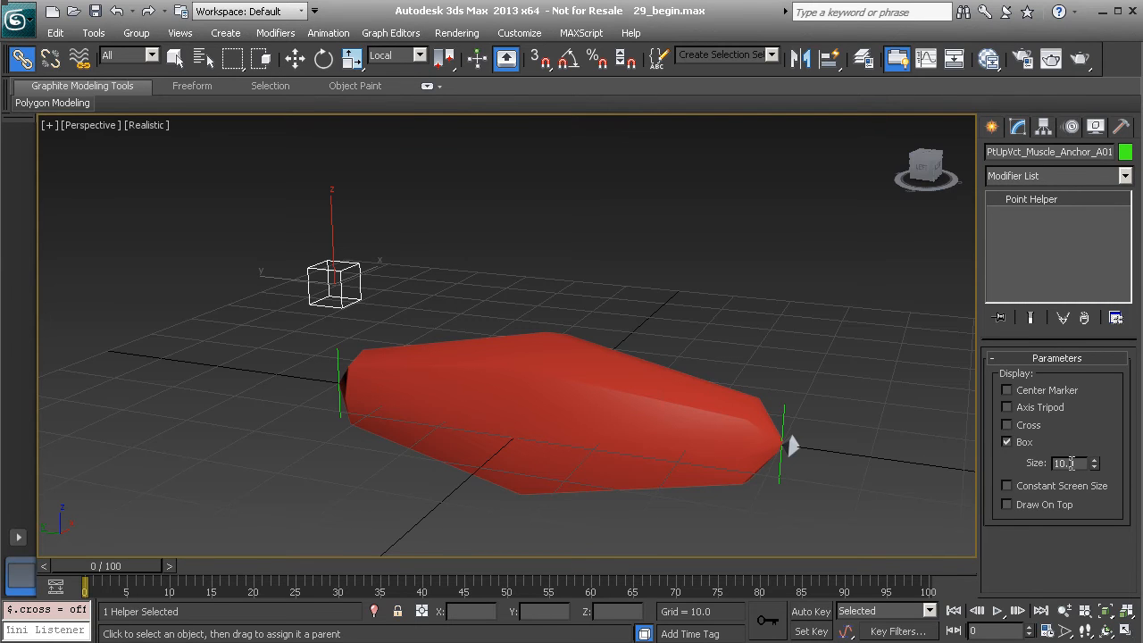
text(5)
key(Return)
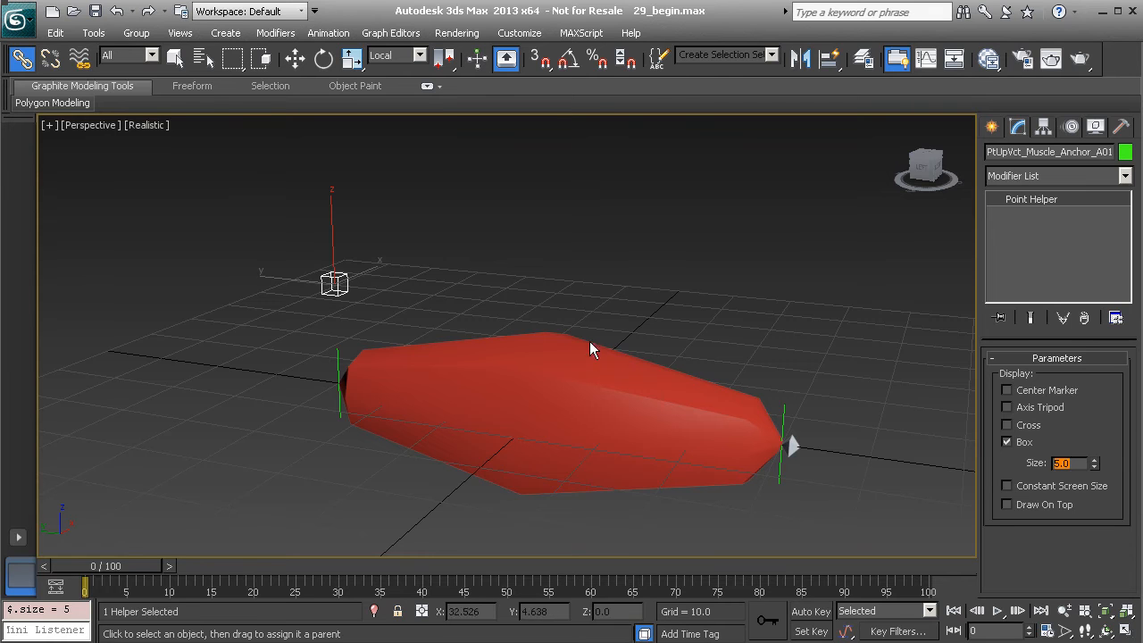
click(417, 318)
alt+middle_drag(415, 315, 352, 340)
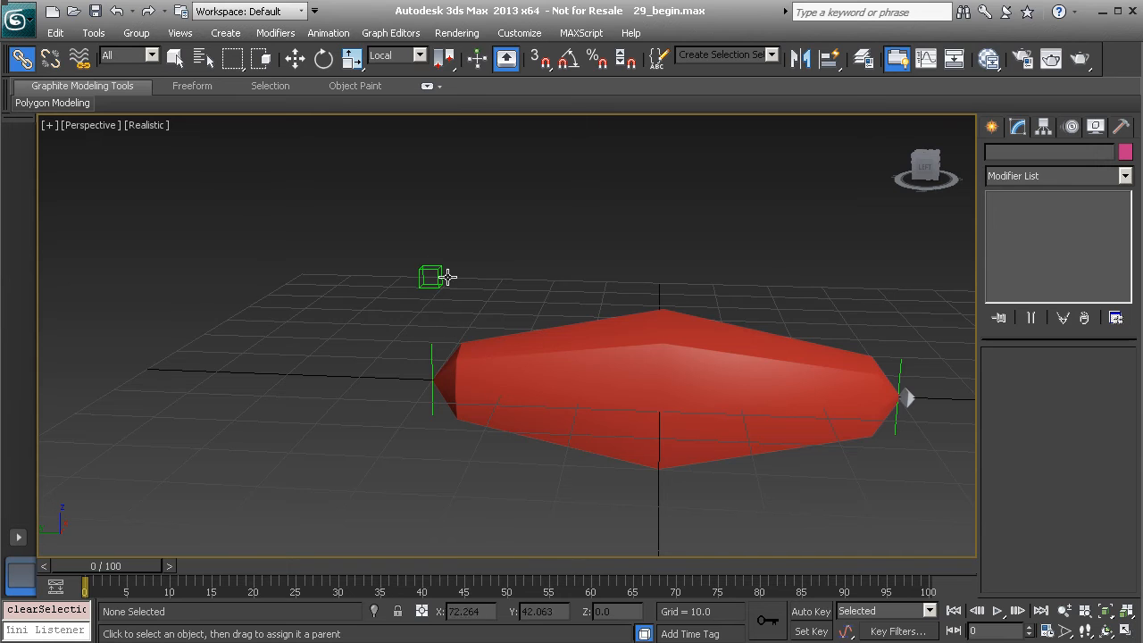
alt+middle_drag(475, 319, 341, 300)
click(299, 299)
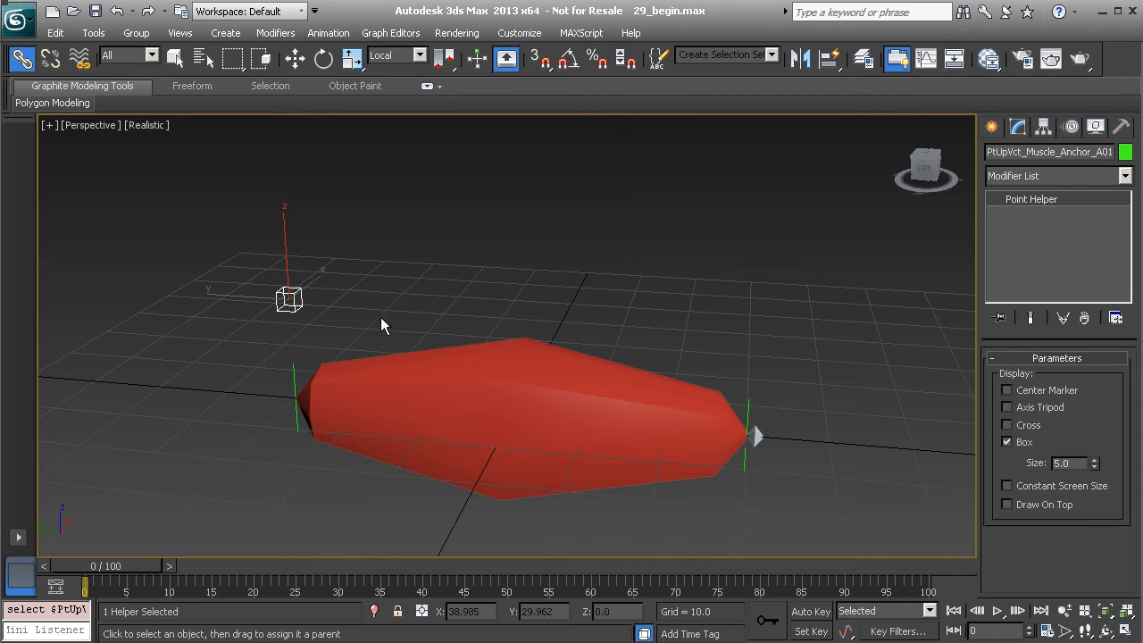
middle_drag(408, 308, 295, 274)
middle_drag(158, 314, 362, 347)
Step: Apply a Position Constraint to the Bn_Muscle01 bone with the base-end helper Pt_Muscle_Anchor_A01 as its target
click(362, 326)
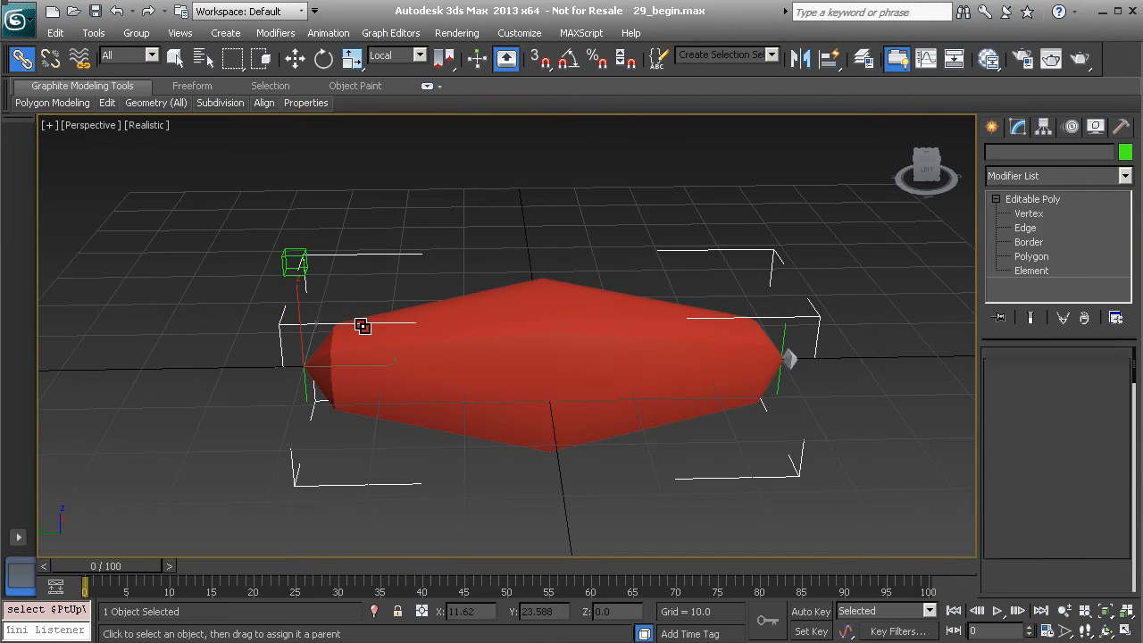
key(alt)
click(328, 33)
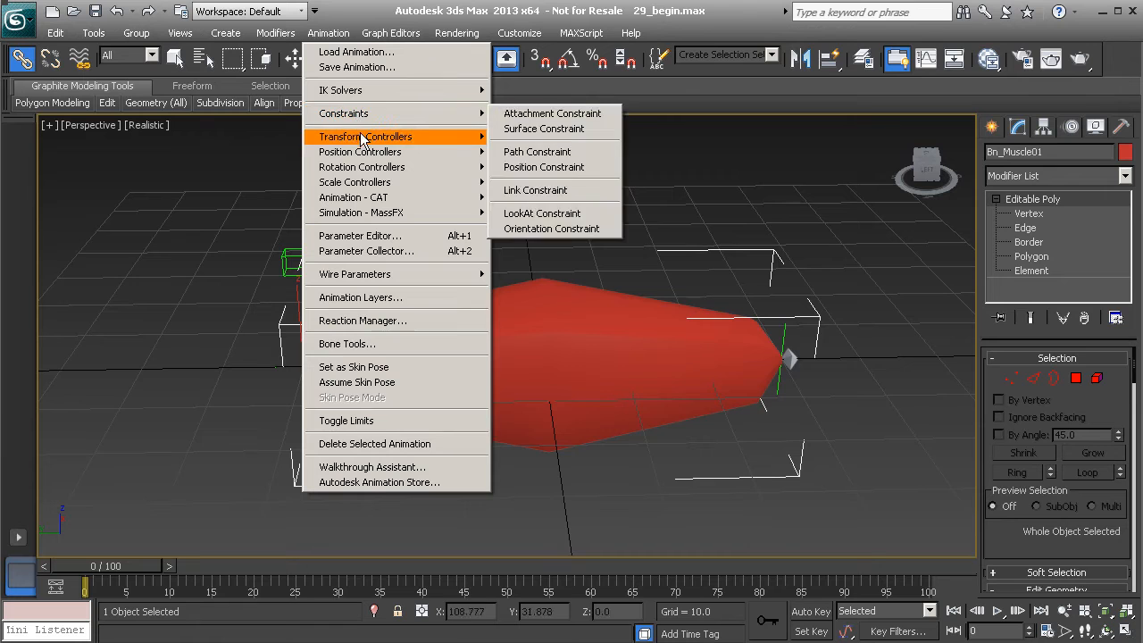
mouse_move(434, 114)
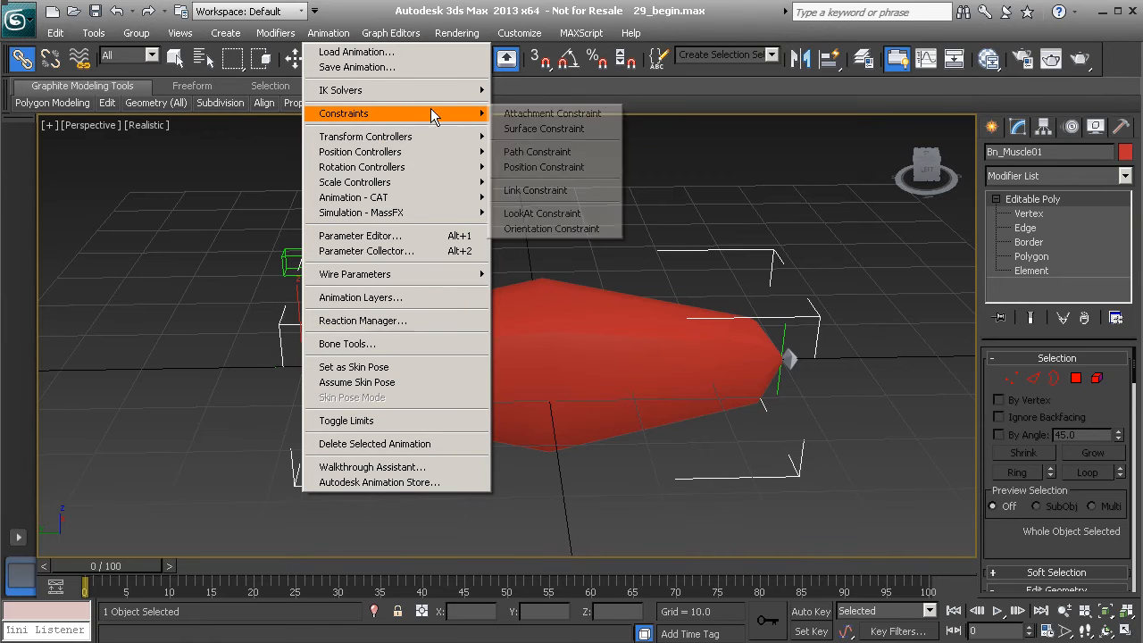
click(546, 168)
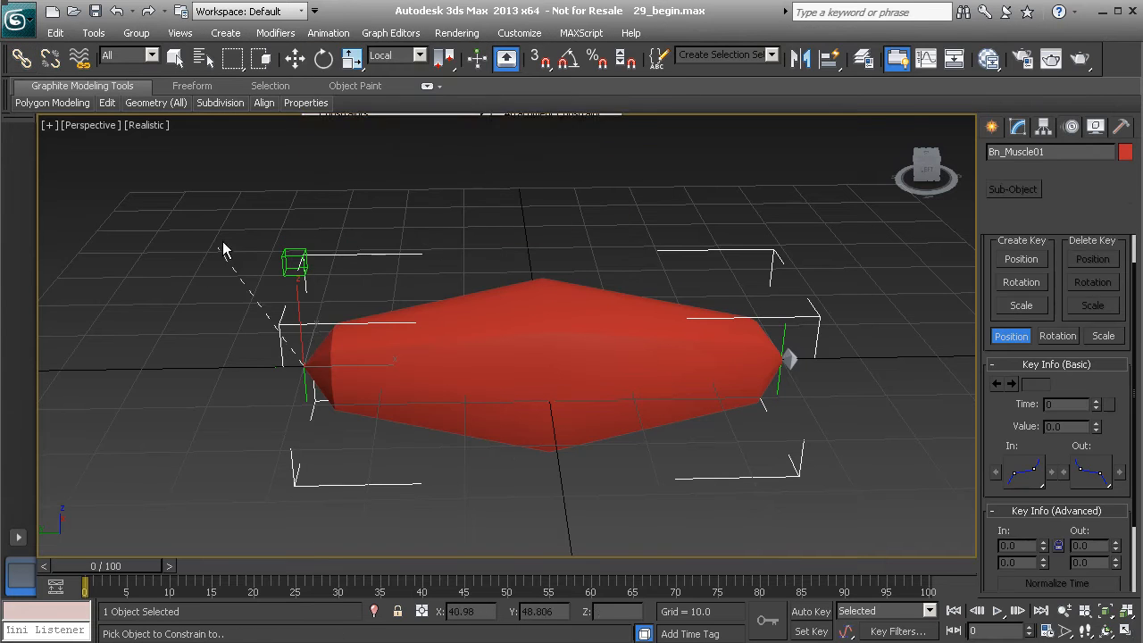
click(305, 398)
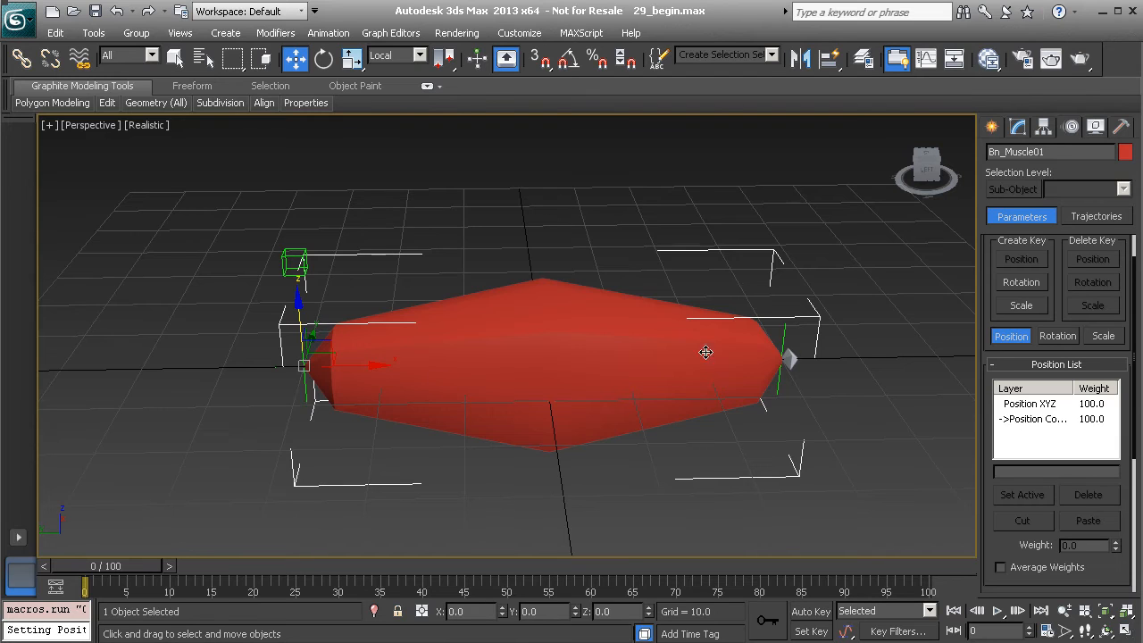
Step: Position-constrain the Nub_Muscle01 bone to the nub-end helper Pt_Muscle_Anchor_B01
middle_drag(702, 356, 637, 378)
click(609, 380)
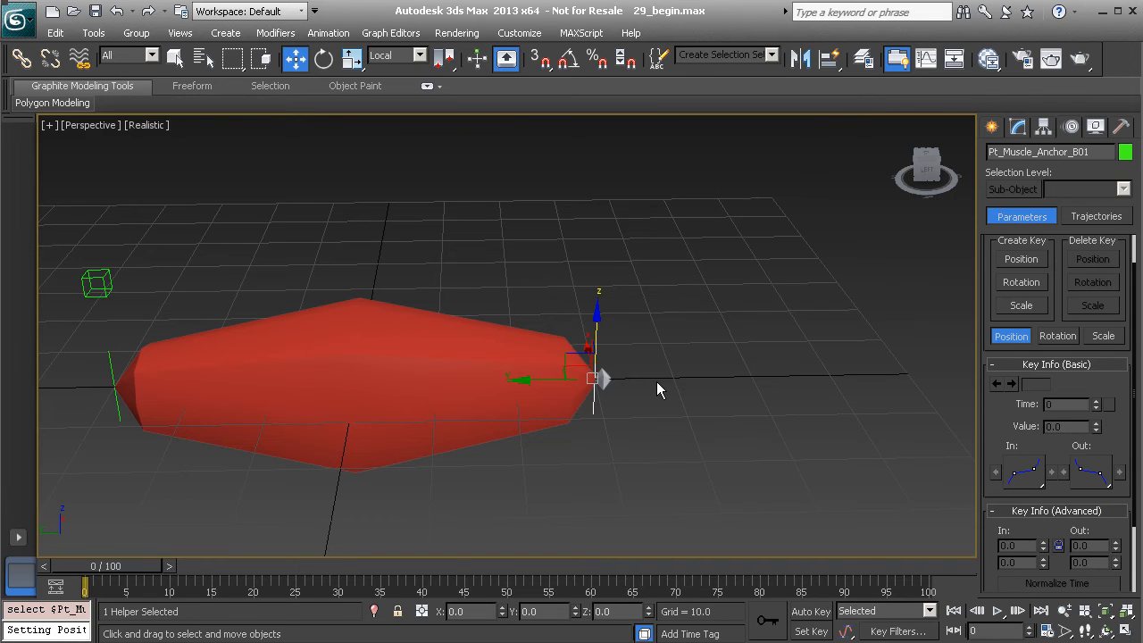
click(605, 378)
click(327, 33)
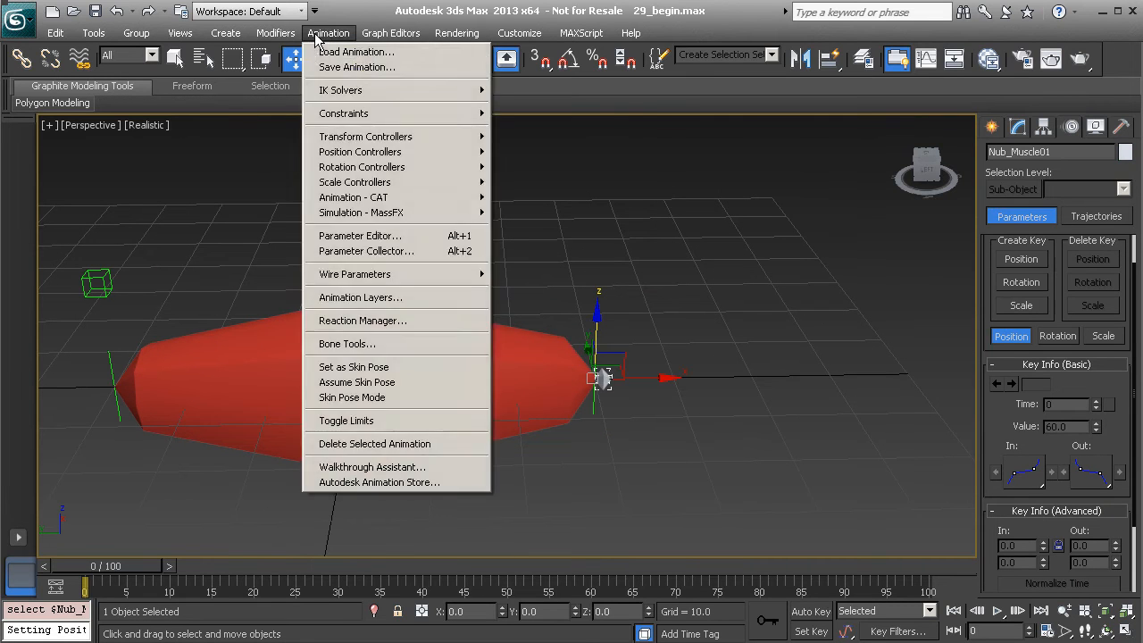
mouse_move(373, 117)
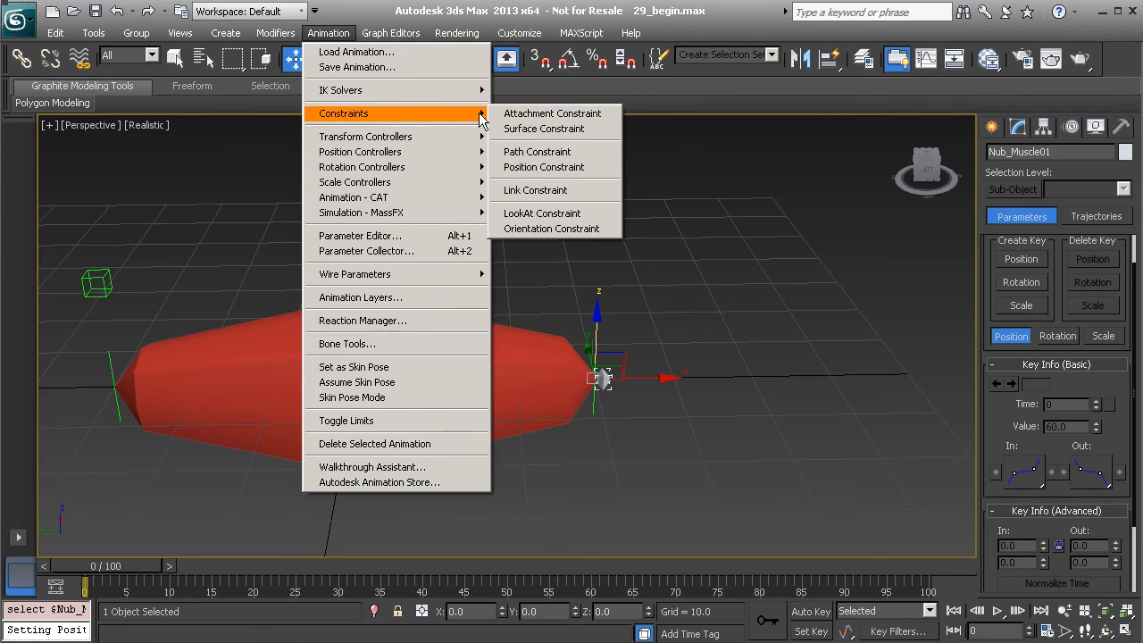
click(549, 169)
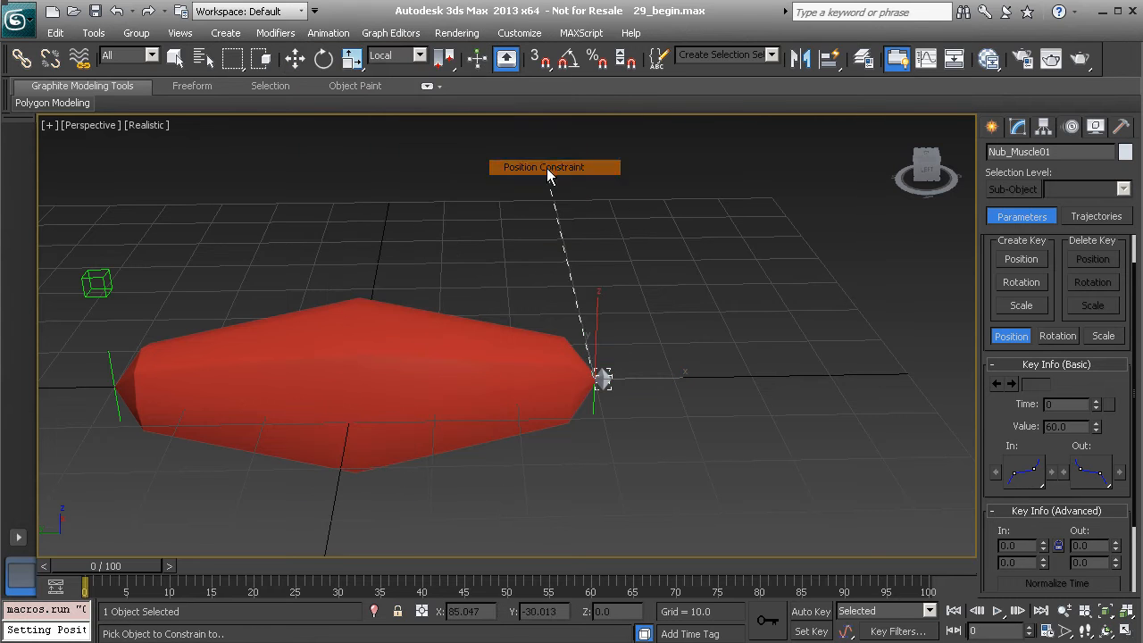
click(599, 410)
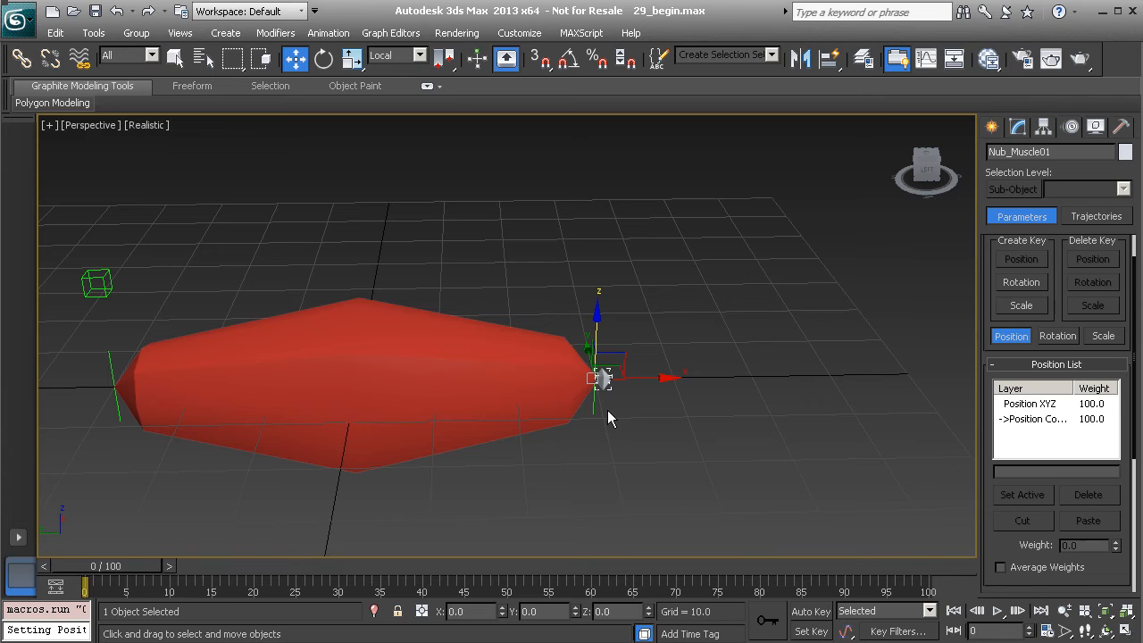
Step: Test the position constraints by moving the nub-end and base-end anchor helpers in the XY plane, reverting each move
click(112, 369)
alt+middle_drag(149, 365, 256, 351)
drag(256, 351, 302, 349)
right_click(302, 349)
middle_drag(744, 247, 637, 319)
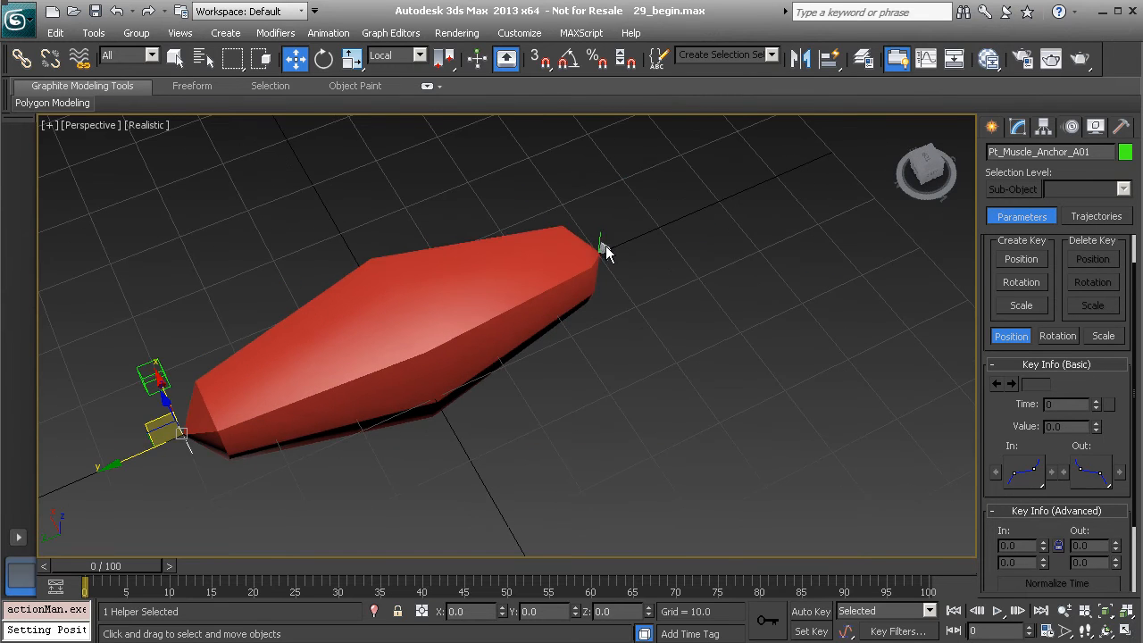
click(605, 246)
alt+middle_drag(647, 271, 590, 277)
drag(566, 232, 480, 390)
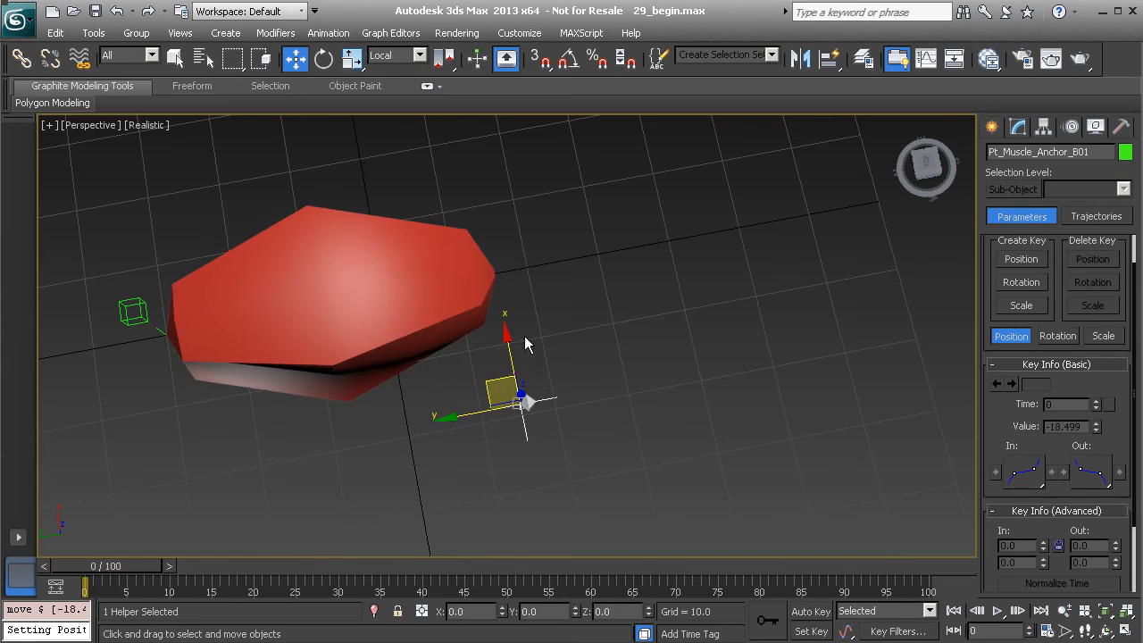
key(ctrl+z)
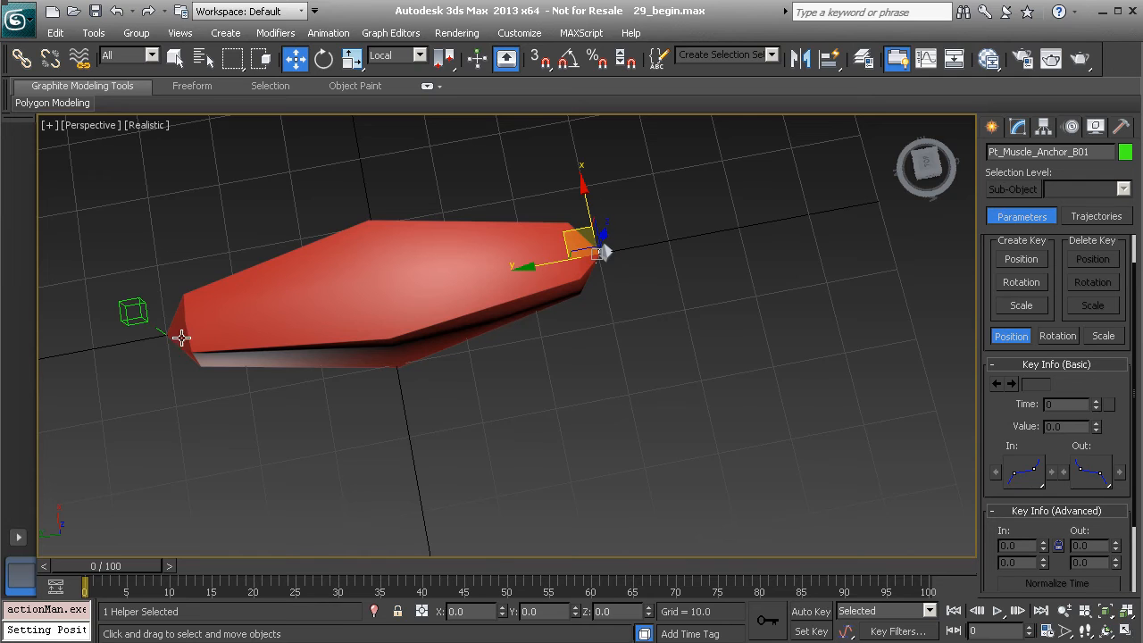
click(134, 314)
drag(130, 318, 243, 437)
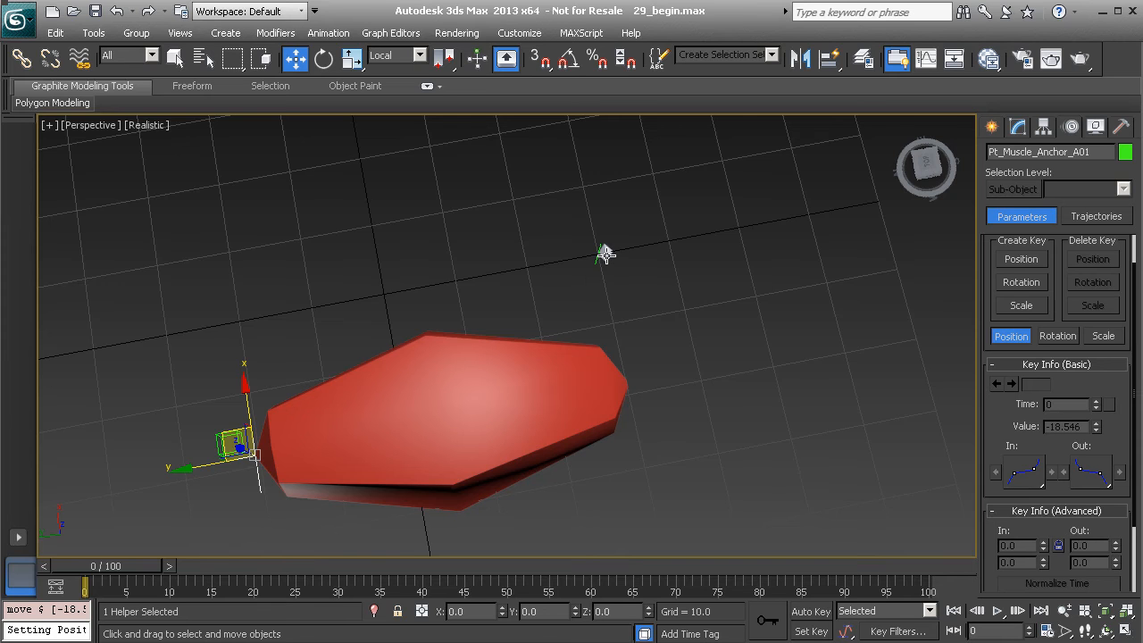
key(ctrl+z)
Step: Apply a LookAt Constraint to the Bn_Muscle01 bone with the nub-end helper Pt_Muscle_Anchor_B01 as its target
alt+middle_drag(314, 261, 317, 186)
alt+middle_drag(421, 293, 361, 361)
click(311, 312)
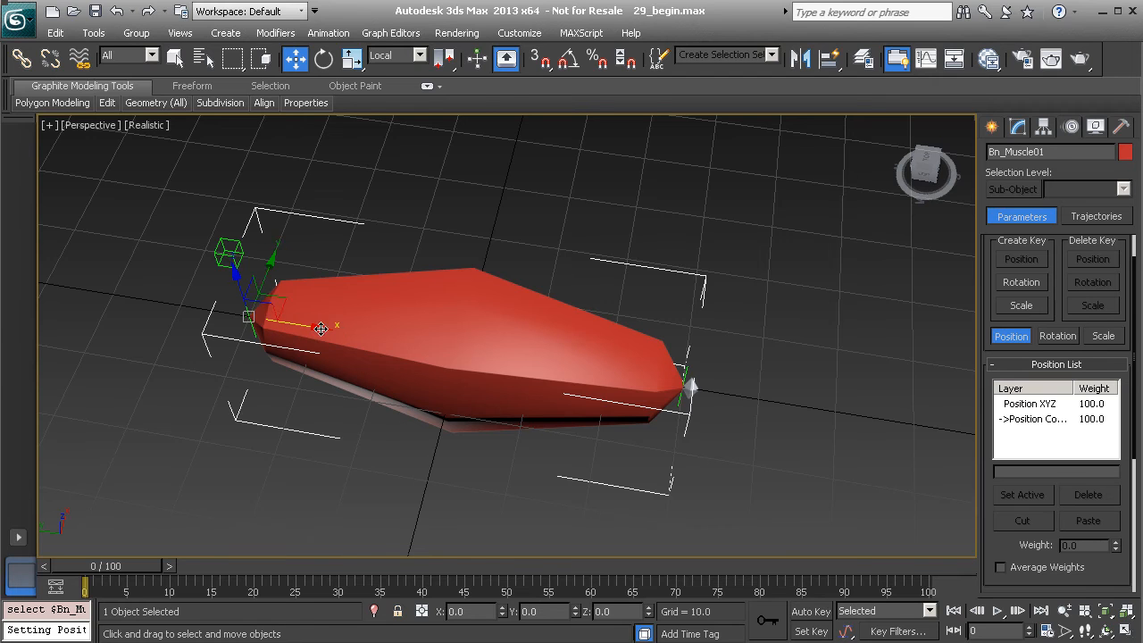
alt+middle_drag(347, 328, 321, 333)
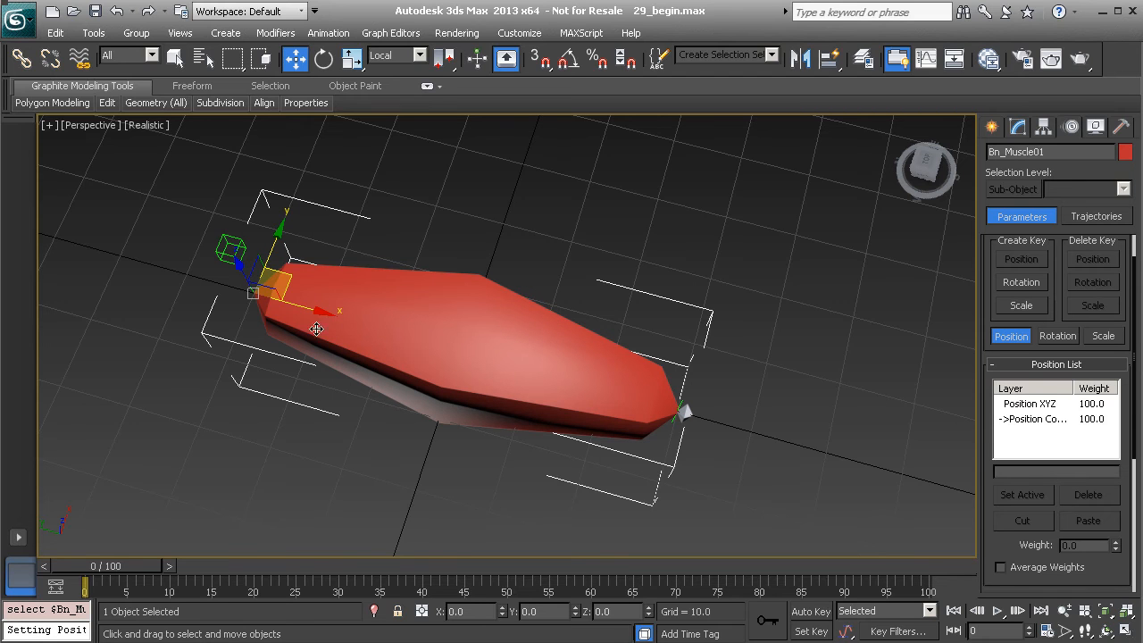
alt+middle_drag(423, 282, 350, 311)
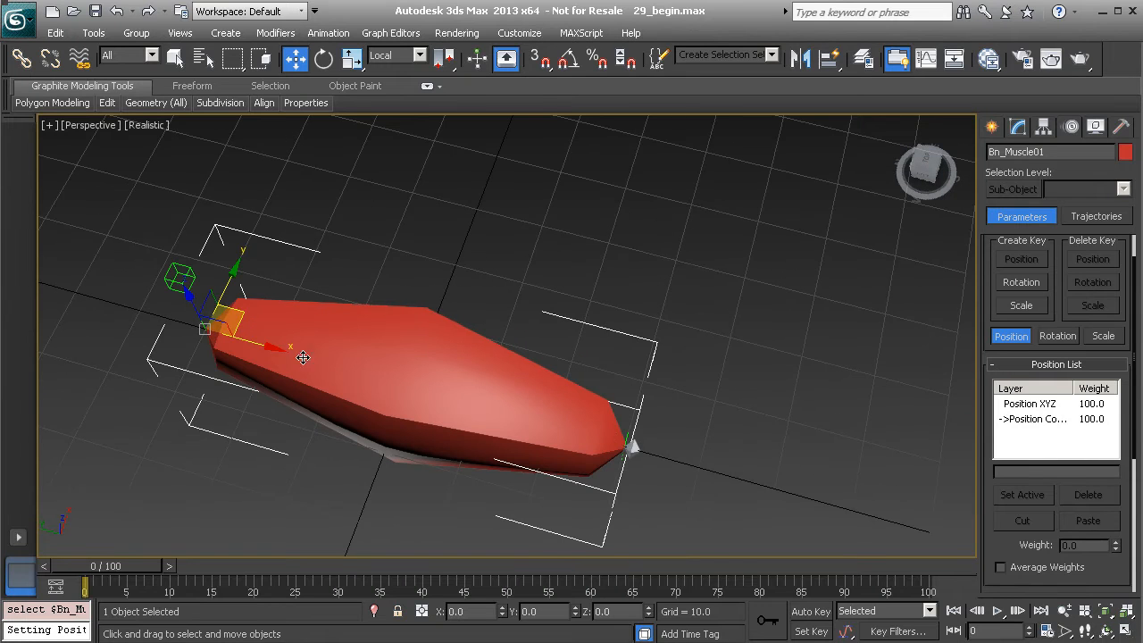
alt+middle_drag(445, 392, 345, 256)
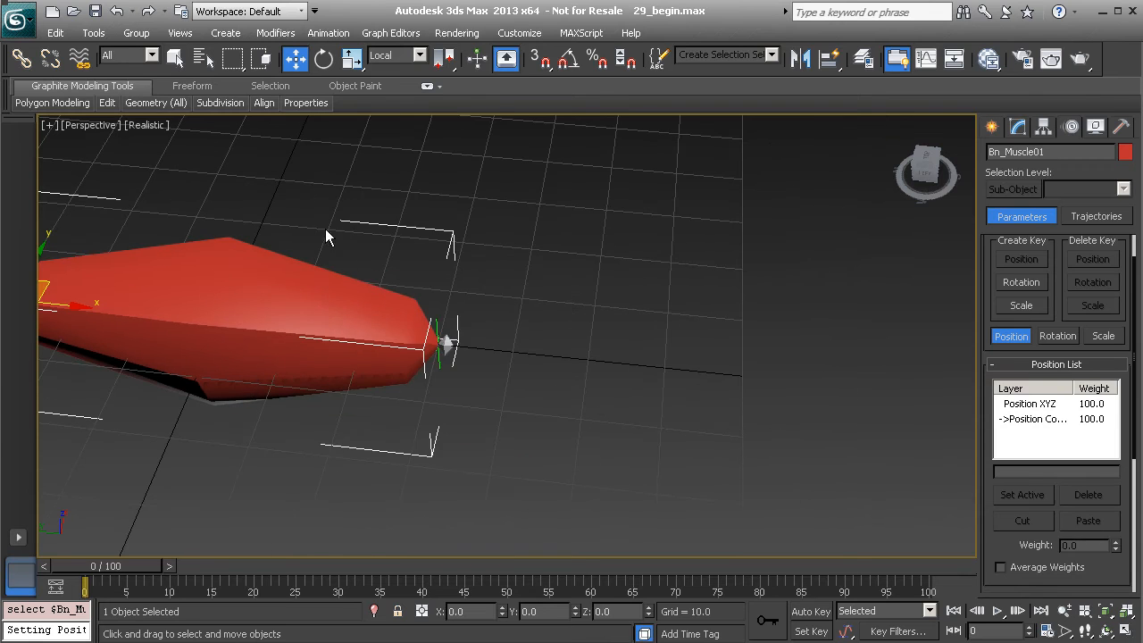
click(328, 33)
mouse_move(368, 117)
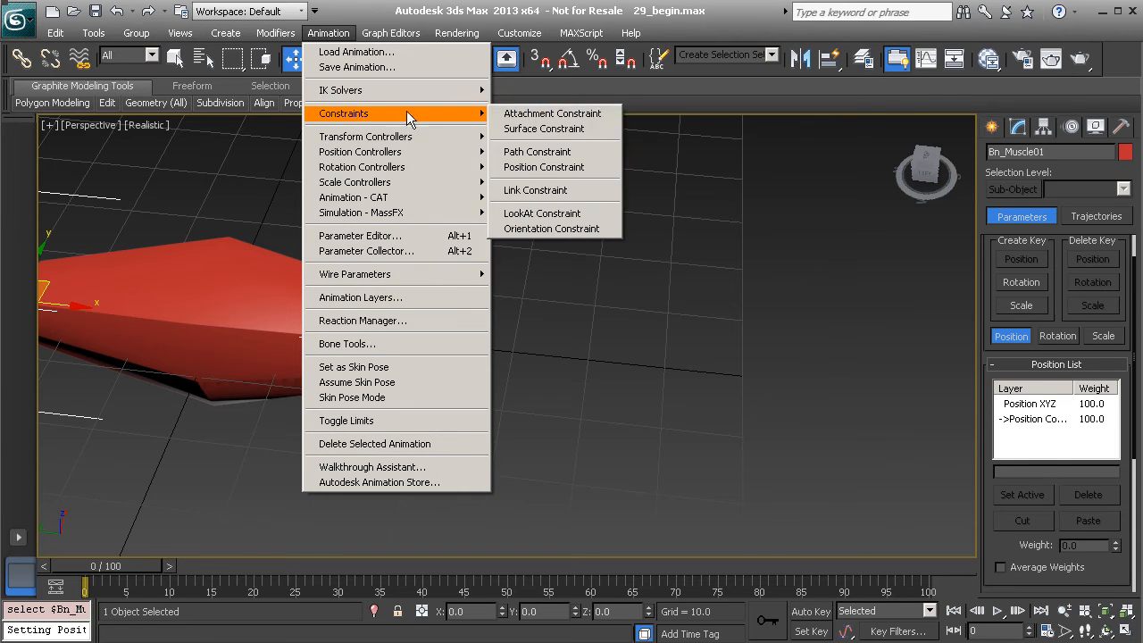
click(542, 213)
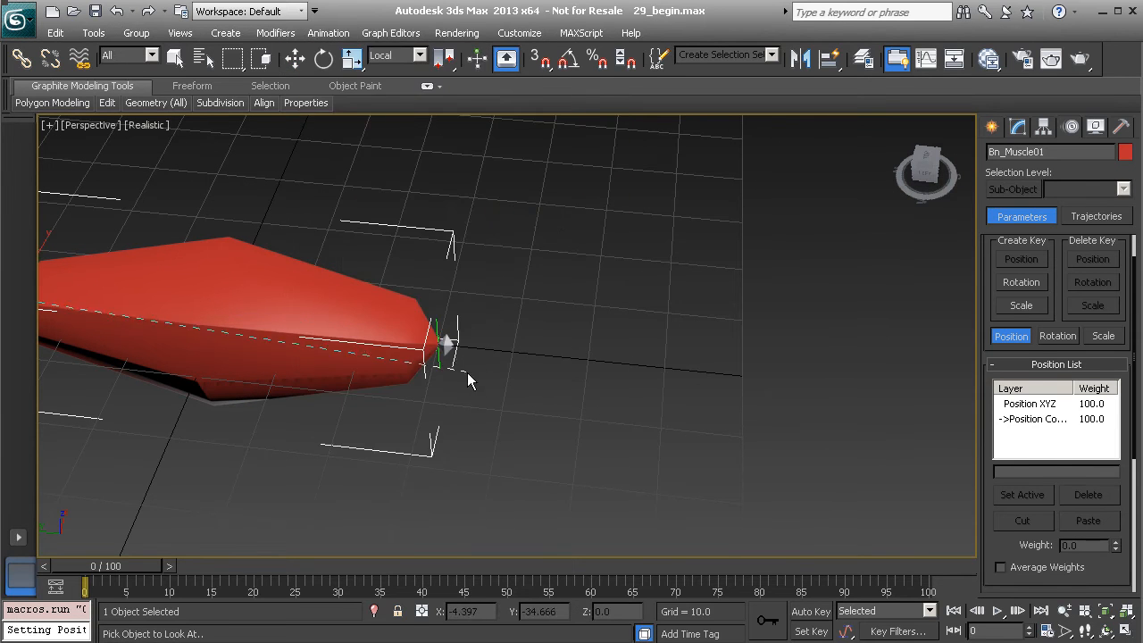
click(439, 362)
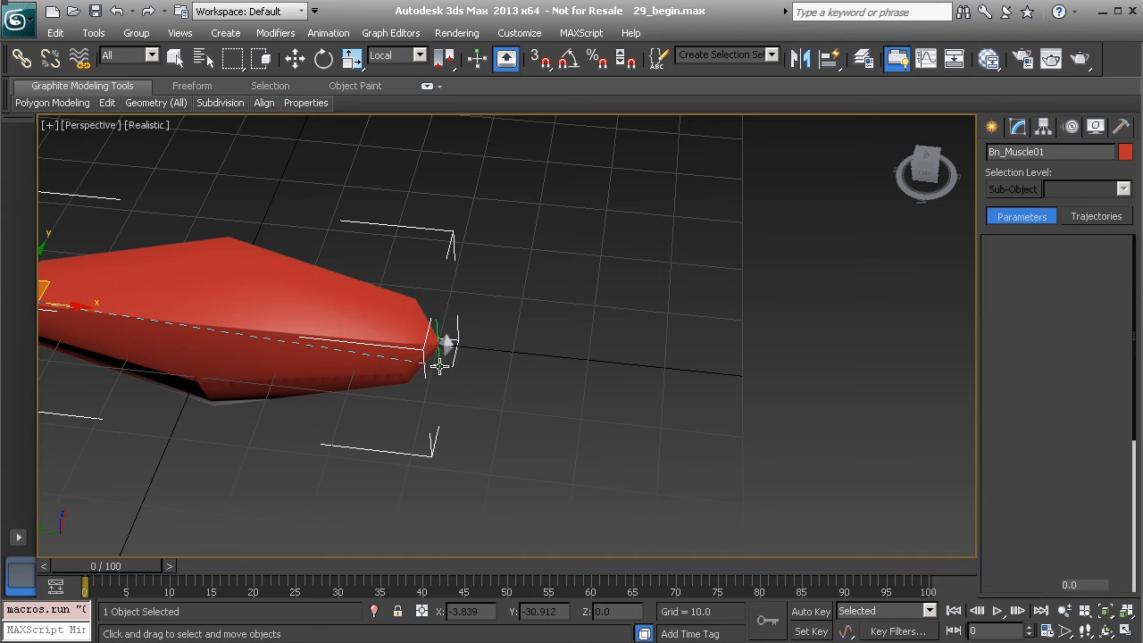
middle_drag(439, 362, 625, 342)
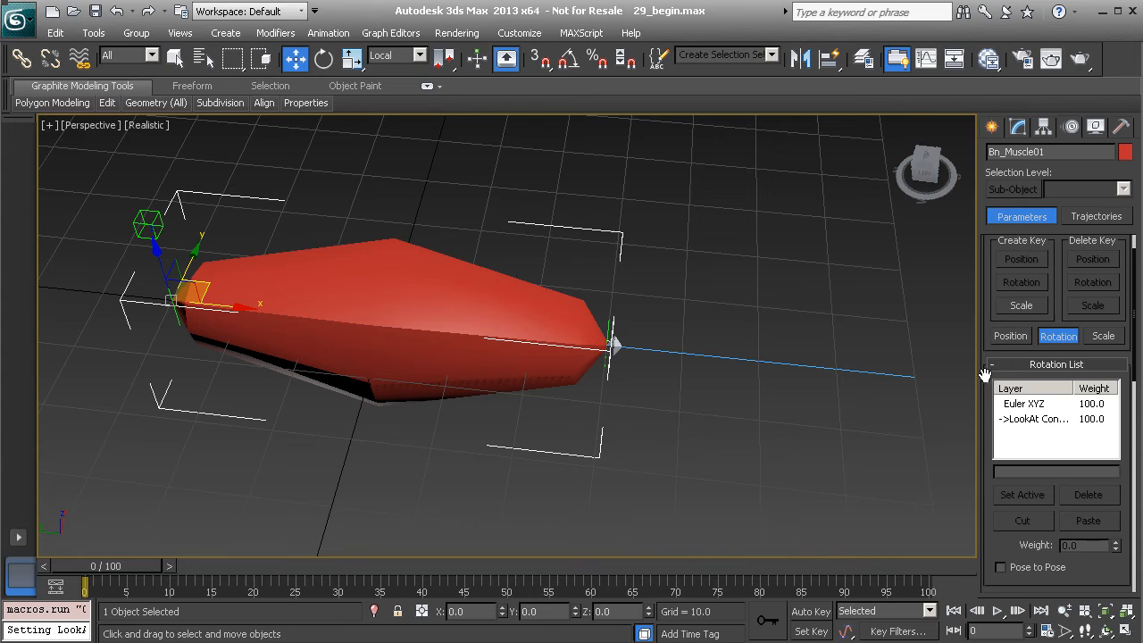
Step: Set the LookAt constraint's viewline length to 0 and replace the World upnode with the up-vector box helper, using LookAt upnode control
scroll(988, 374, down, 5)
scroll(1106, 351, down, 1)
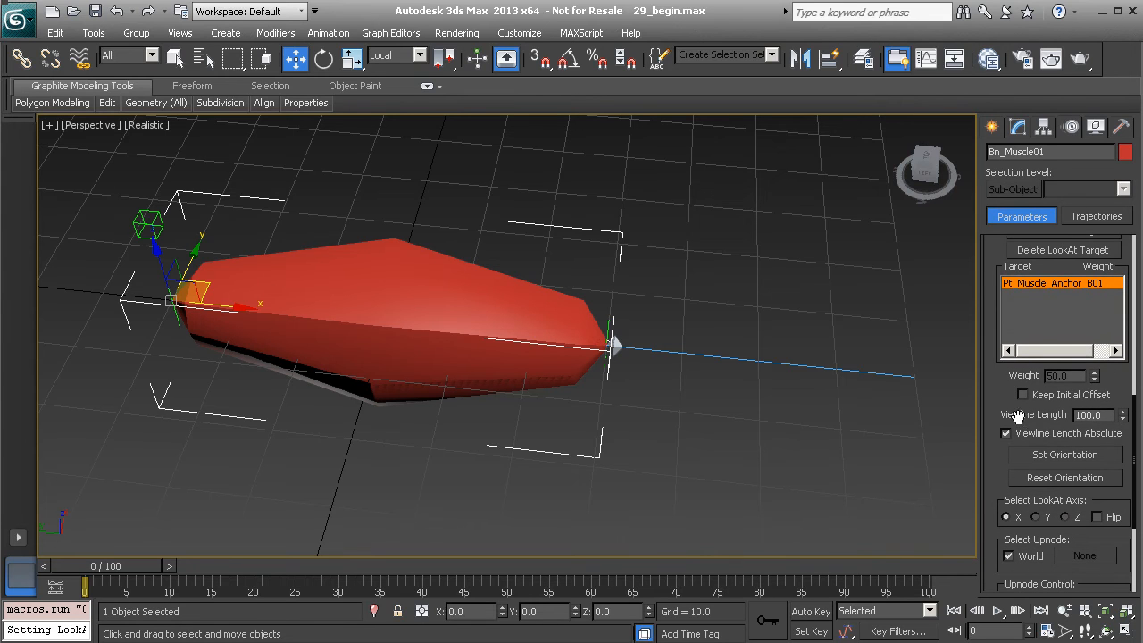
right_click(1123, 419)
drag(1006, 491, 978, 305)
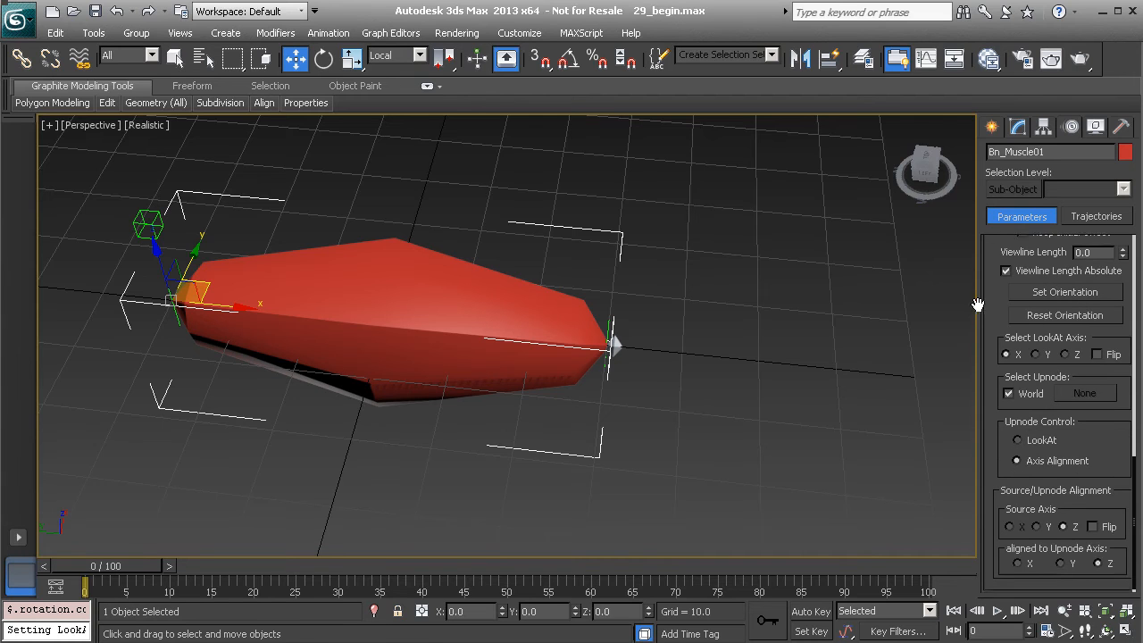
click(1069, 391)
click(153, 226)
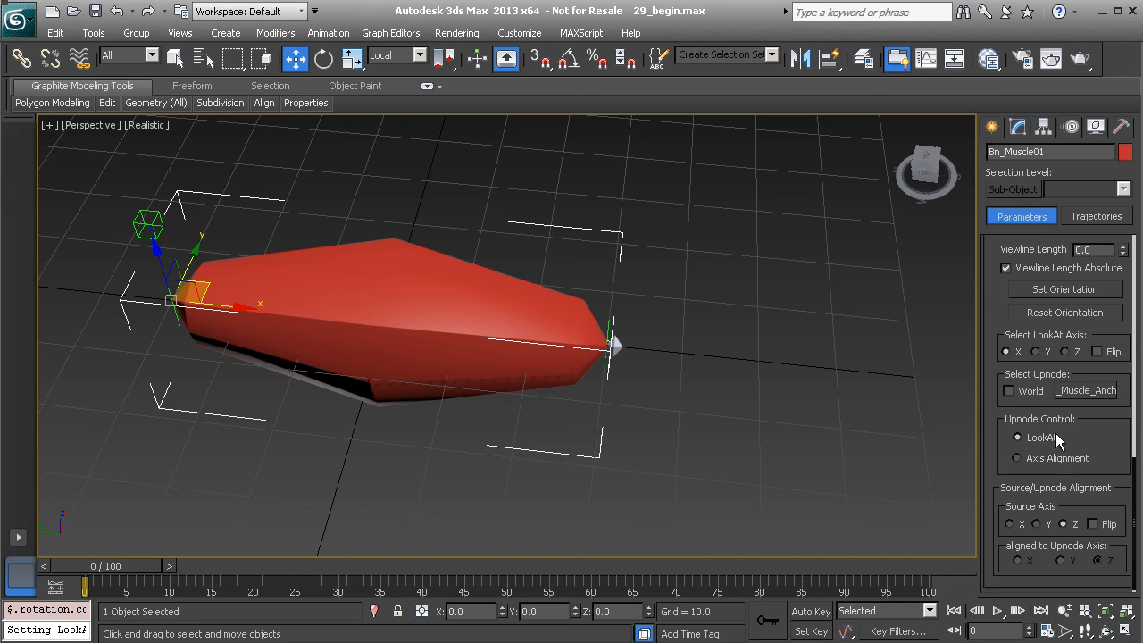
Step: Test the LookAt setup by moving the nub-end helper and Pt_Muscle_Anchor_A01 separately, undoing each move
alt+middle_drag(714, 355, 624, 315)
click(568, 360)
mouse_move(569, 359)
alt+middle_down()
mouse_move(599, 424)
mouse_move(582, 348)
alt+middle_up()
drag(582, 355, 566, 184)
key(ctrl+z)
middle_drag(526, 217, 334, 280)
click(258, 294)
alt+middle_drag(231, 280, 233, 282)
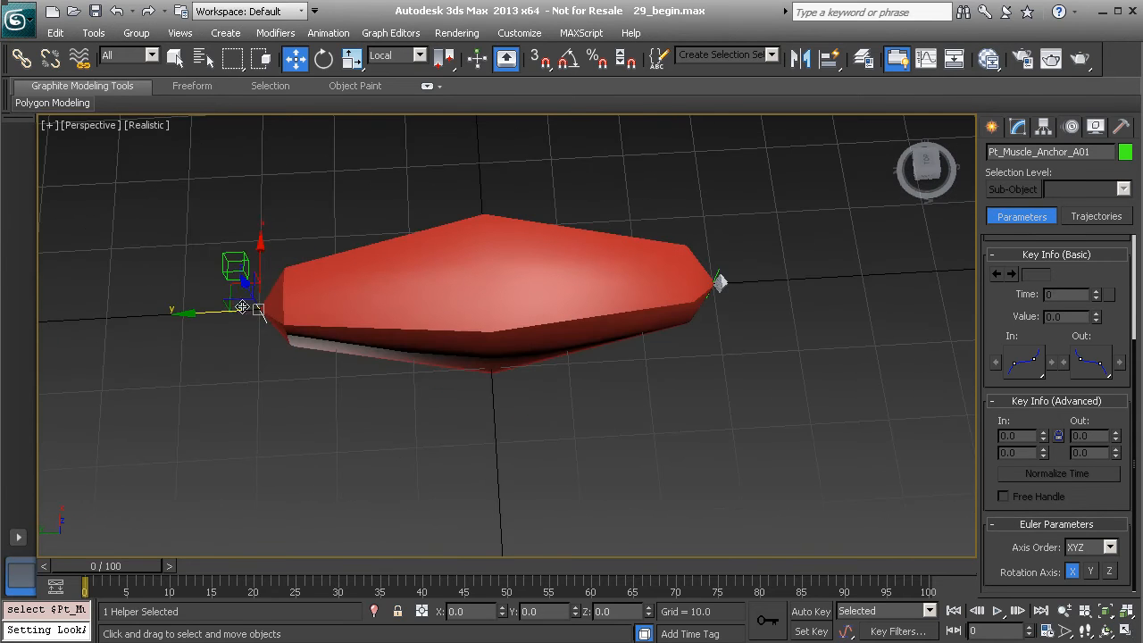
drag(231, 280, 325, 268)
key(ctrl+z)
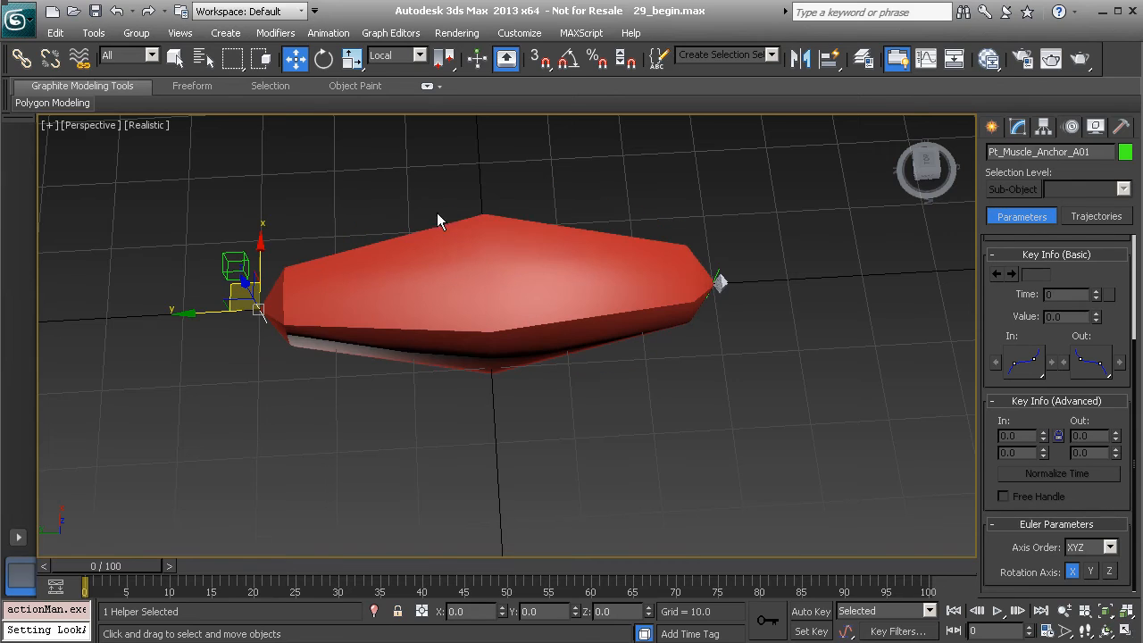
Step: In wireframe display, copy Pt_Muscle_Anchor_A01 along Y with grid snapping to the middle of the bone, naming the copy Pt_Muscle_Global01
alt+middle_drag(505, 293, 413, 328)
key(F3)
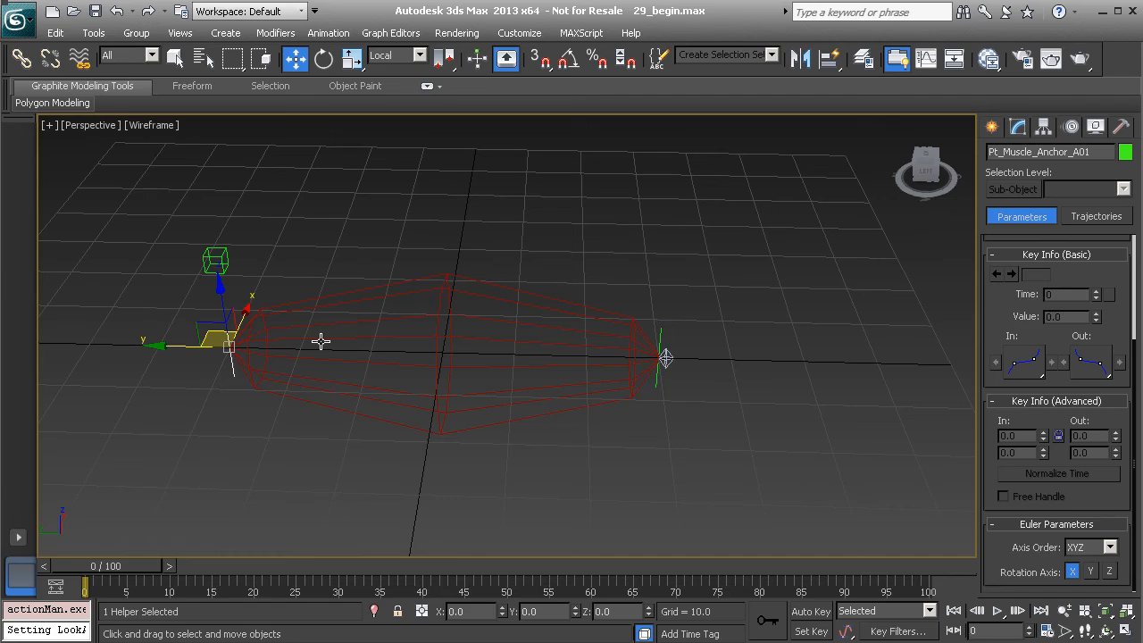
key(s)
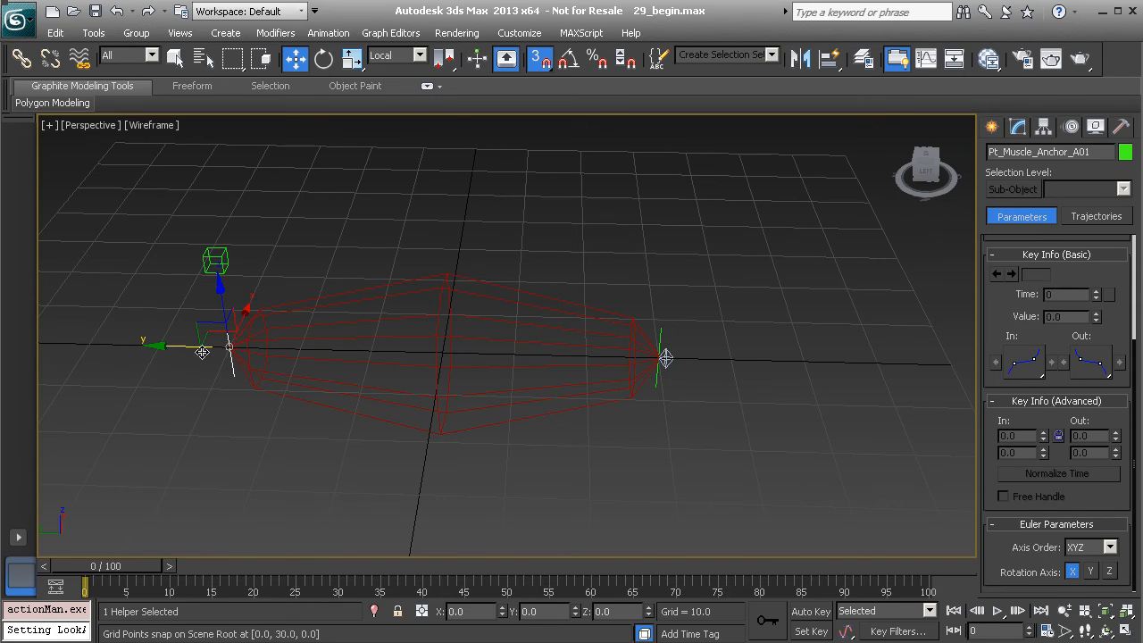
mouse_move(162, 346)
shift+mouse_down()
mouse_move(369, 354)
mouse_move(416, 373)
mouse_move(447, 365)
shift+mouse_up()
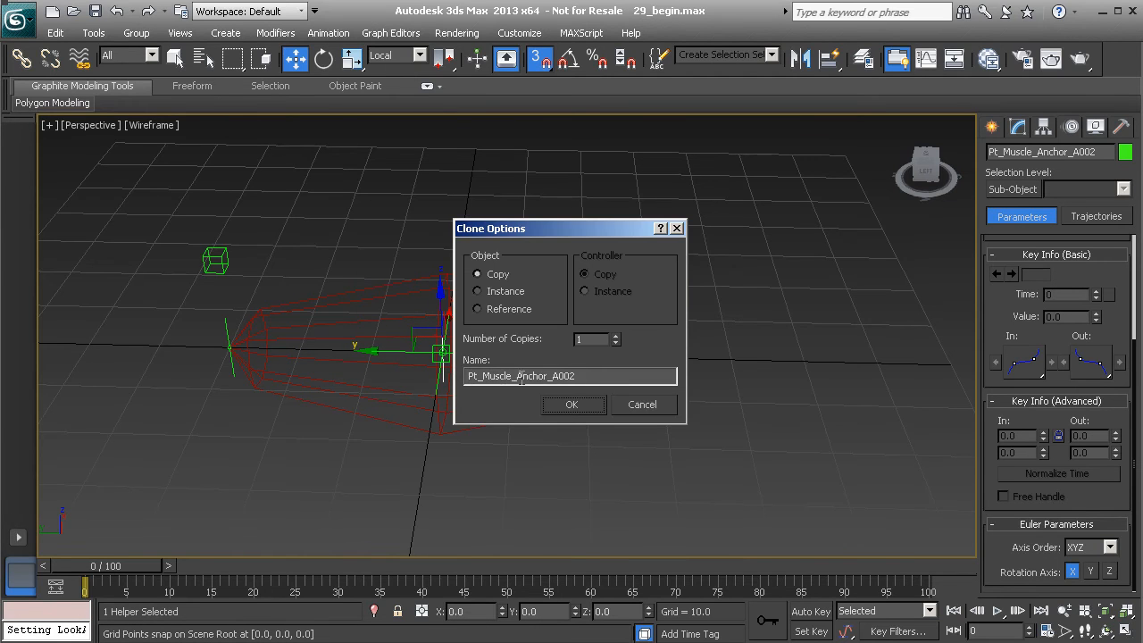
drag(517, 376, 601, 382)
text(Global01)
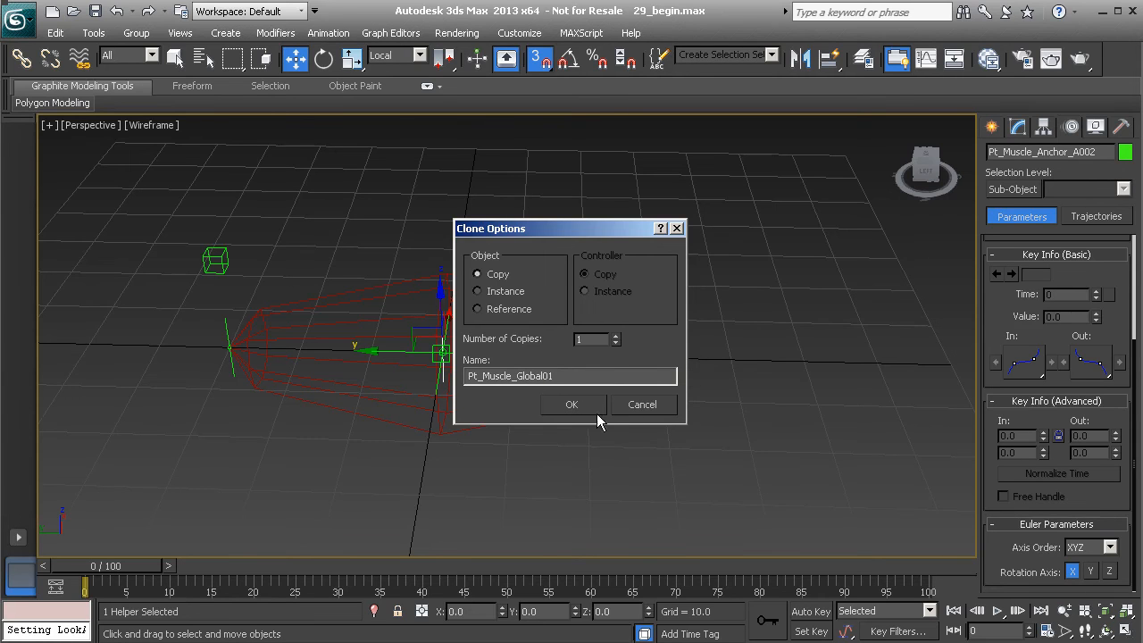
click(587, 408)
mouse_move(585, 412)
alt+middle_down()
mouse_move(470, 360)
mouse_move(551, 380)
mouse_move(409, 357)
mouse_move(479, 357)
alt+middle_up()
key(s)
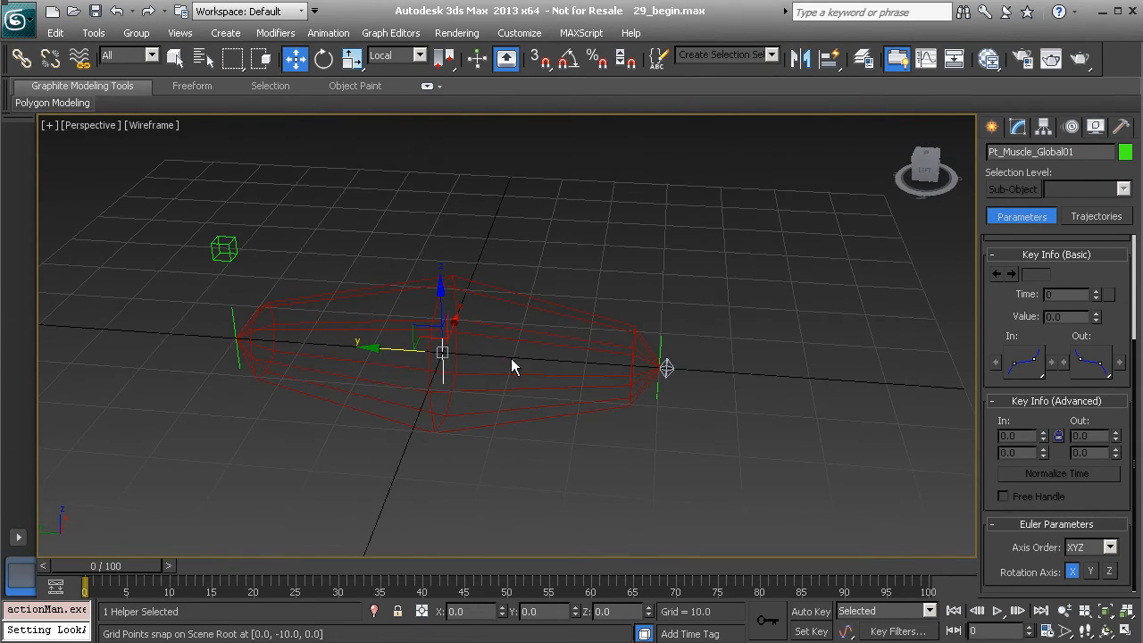
Step: Display Pt_Muscle_Global01 as a box instead of a cross, set its size to 36, and return the viewport to shaded display
click(1019, 128)
click(1024, 427)
click(1020, 442)
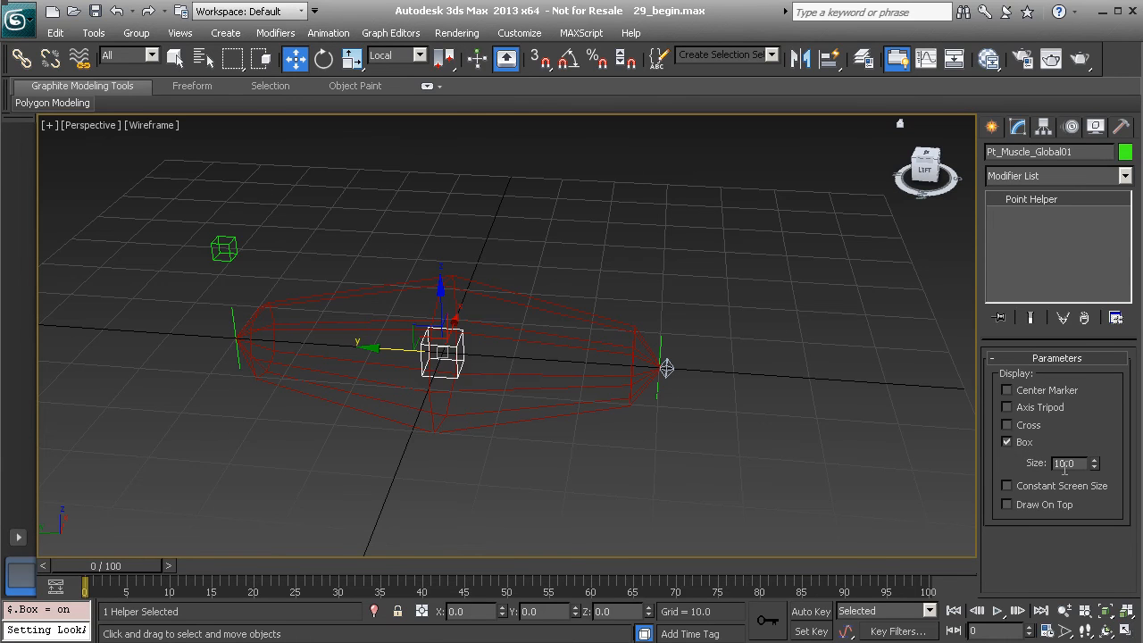
drag(1095, 466, 1070, 259)
mouse_move(604, 407)
alt+middle_down()
mouse_move(527, 346)
mouse_move(1038, 436)
alt+middle_up()
key(F3)
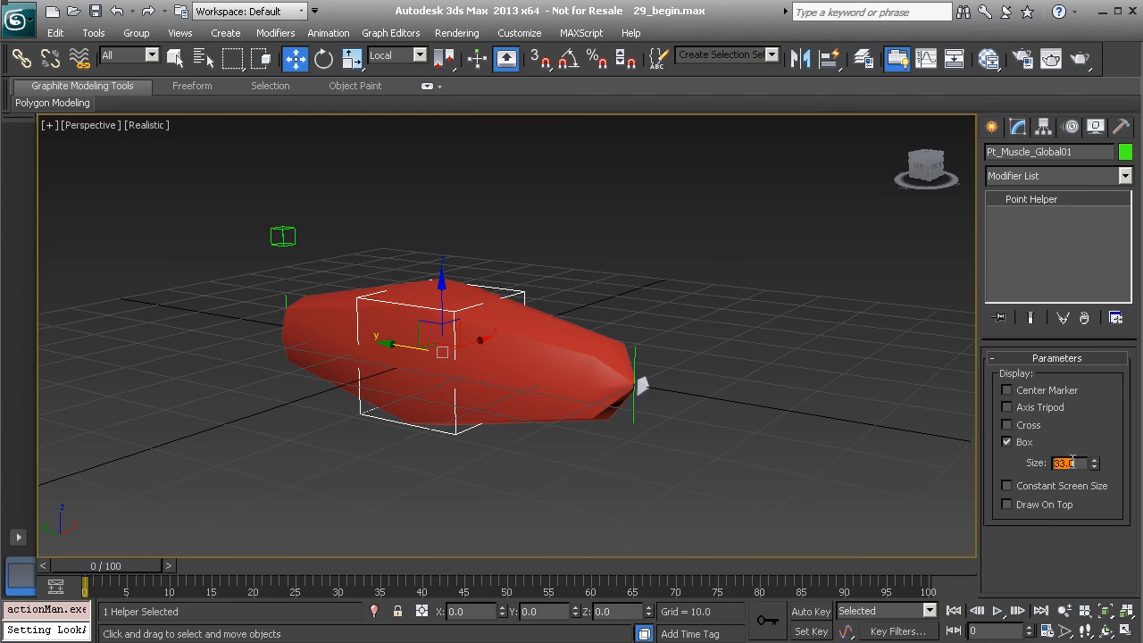
key(Return)
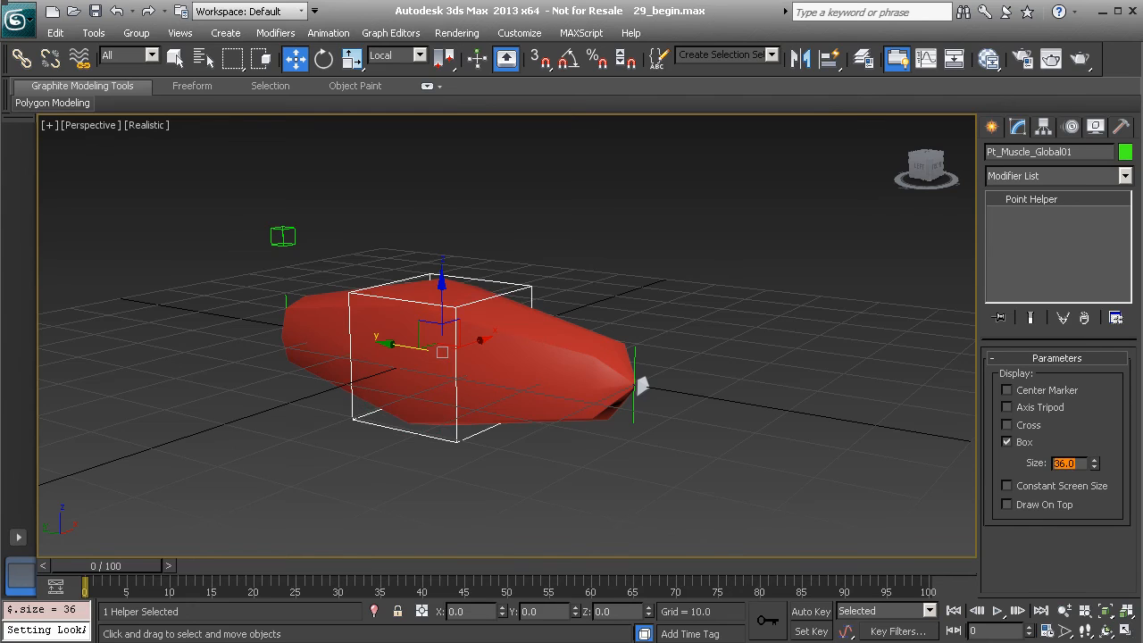
Step: Link Pt_Muscle_Anchor_A01, Pt_Muscle_Anchor_B01 and the Bn_Muscle01 bone to Pt_Muscle_Global01 as their parent
alt+middle_drag(299, 277, 369, 303)
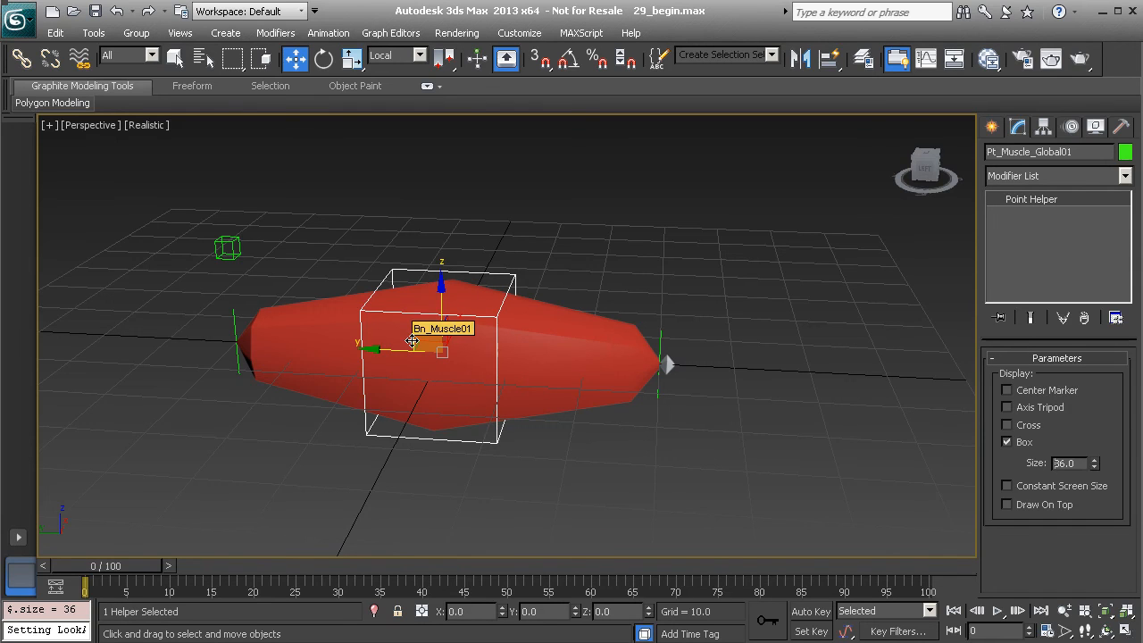
click(233, 313)
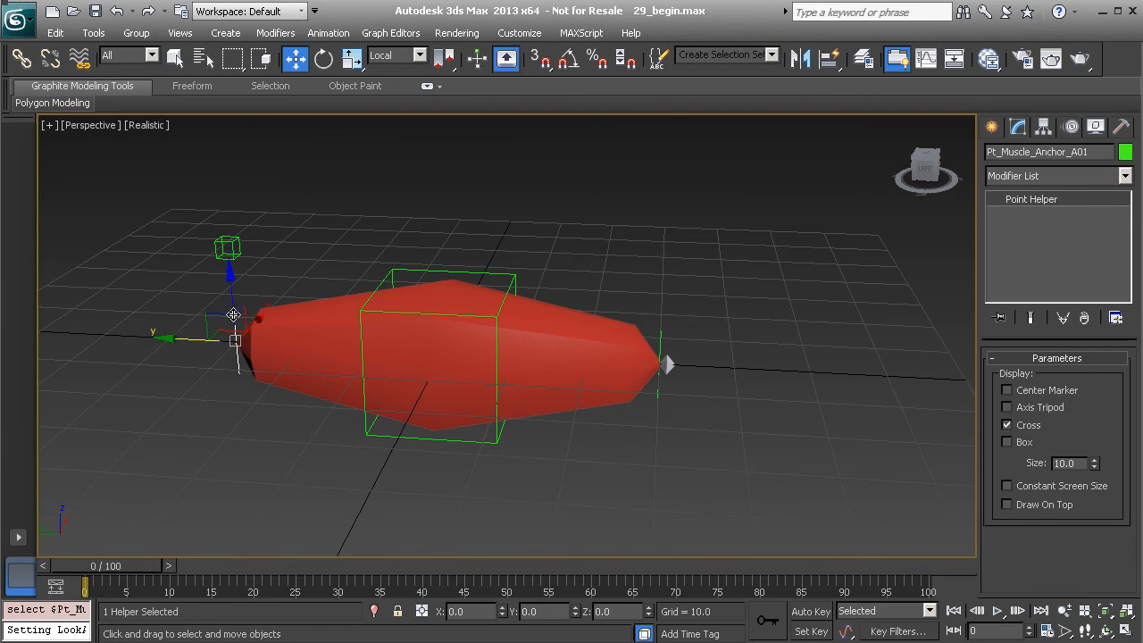
alt+middle_drag(301, 310, 321, 328)
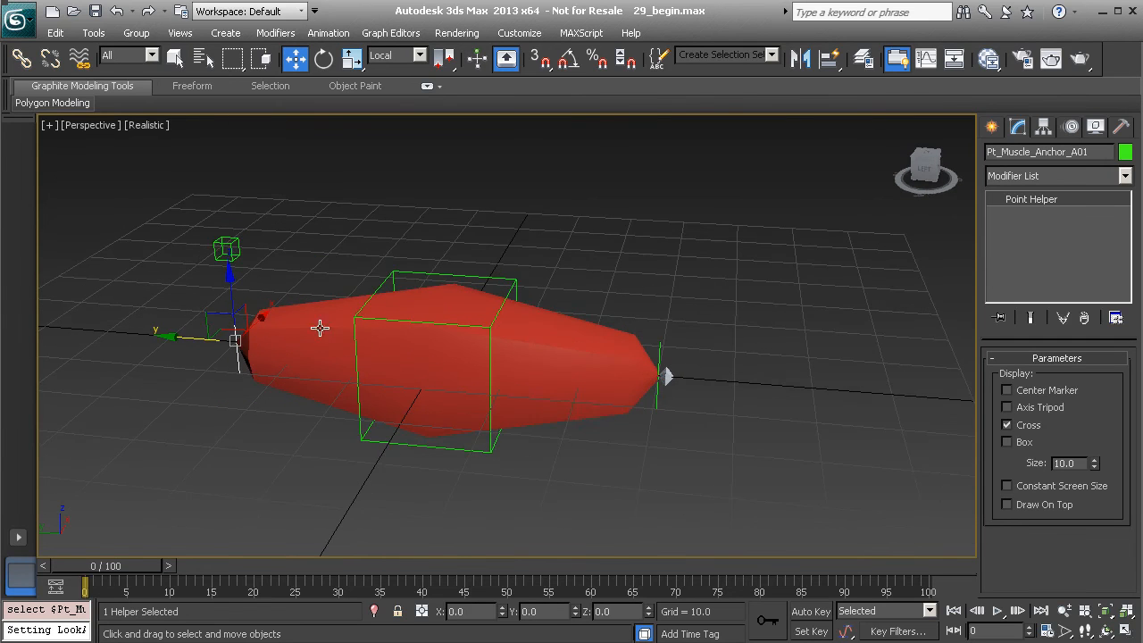
ctrl+click(657, 406)
ctrl+click(333, 327)
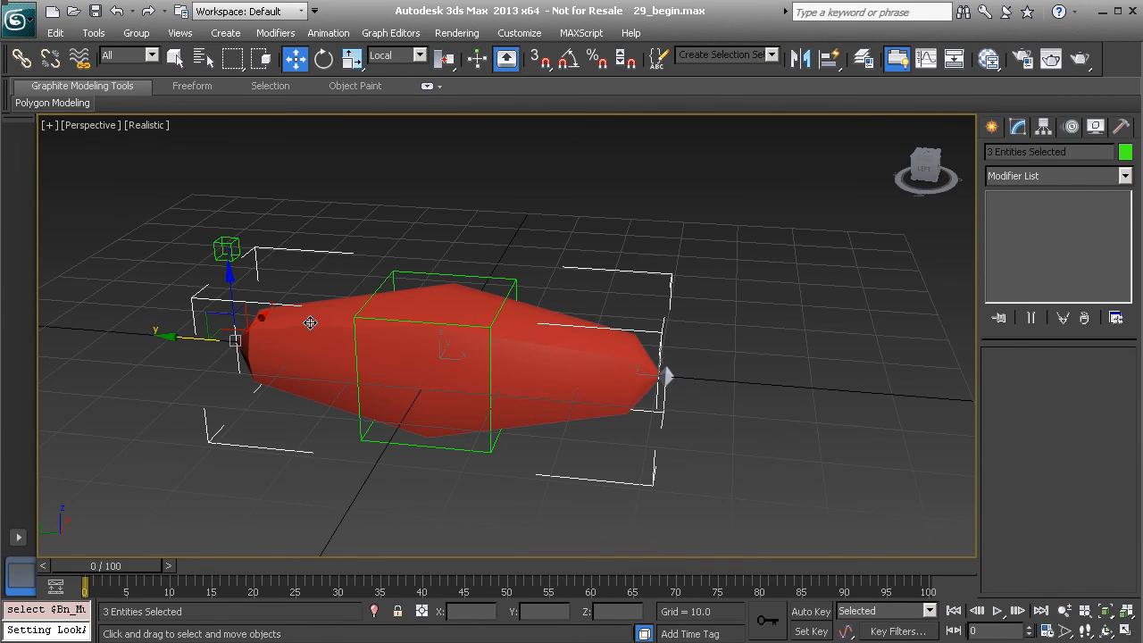
click(21, 58)
drag(288, 316, 401, 280)
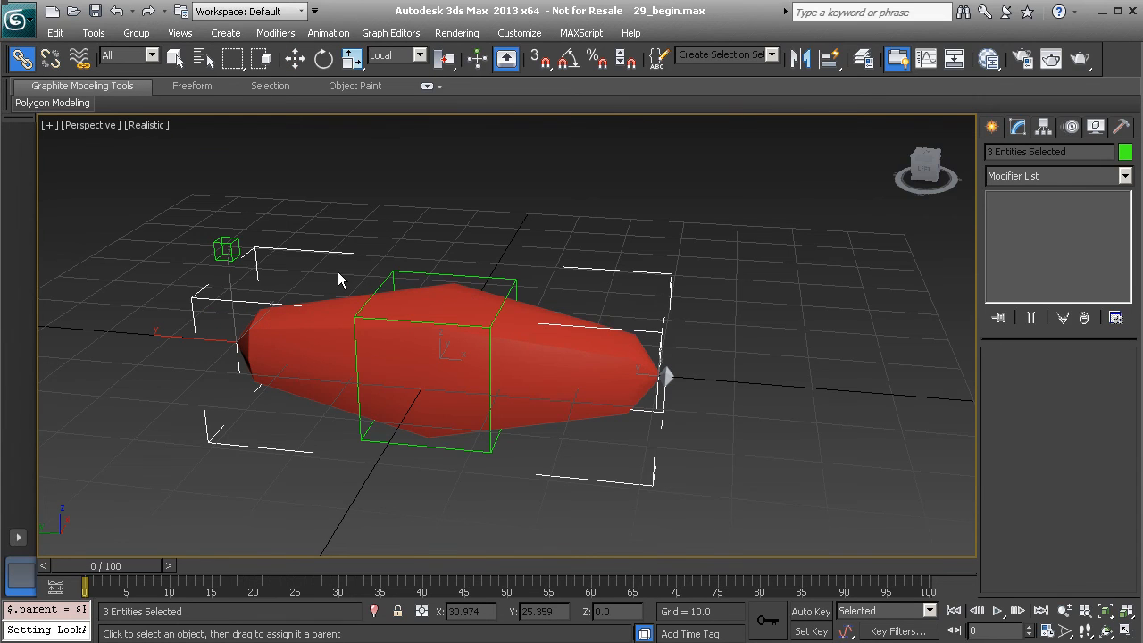
Step: Test the parented rig by rotating Pt_Muscle_Global01, undoing the rotation, and scaling the helper up uniformly
click(416, 275)
key(e)
drag(436, 297, 465, 330)
key(ctrl+z)
key(ctrl+z)
key(r)
key(ctrl+z)
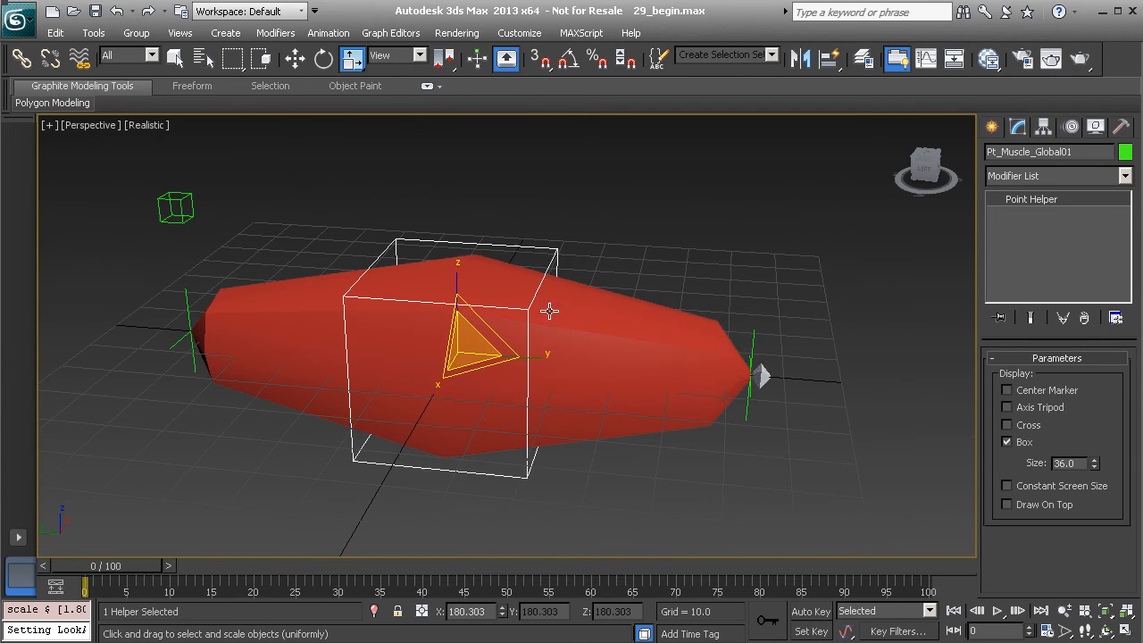
Step: Test moving Pt_Muscle_Anchor_B01 along its Y axis and Pt_Muscle_Global01 away from the origin, undoing both moves and the scaling
click(756, 339)
key(w)
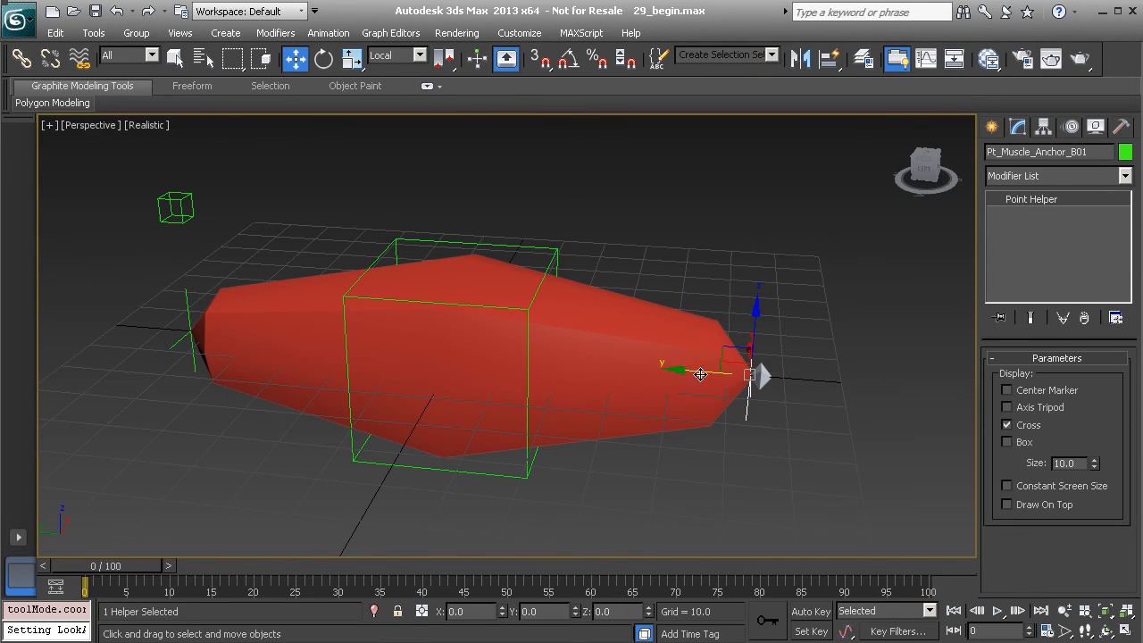
drag(676, 371, 821, 383)
key(ctrl+z)
key(ctrl+z)
key(ctrl+z)
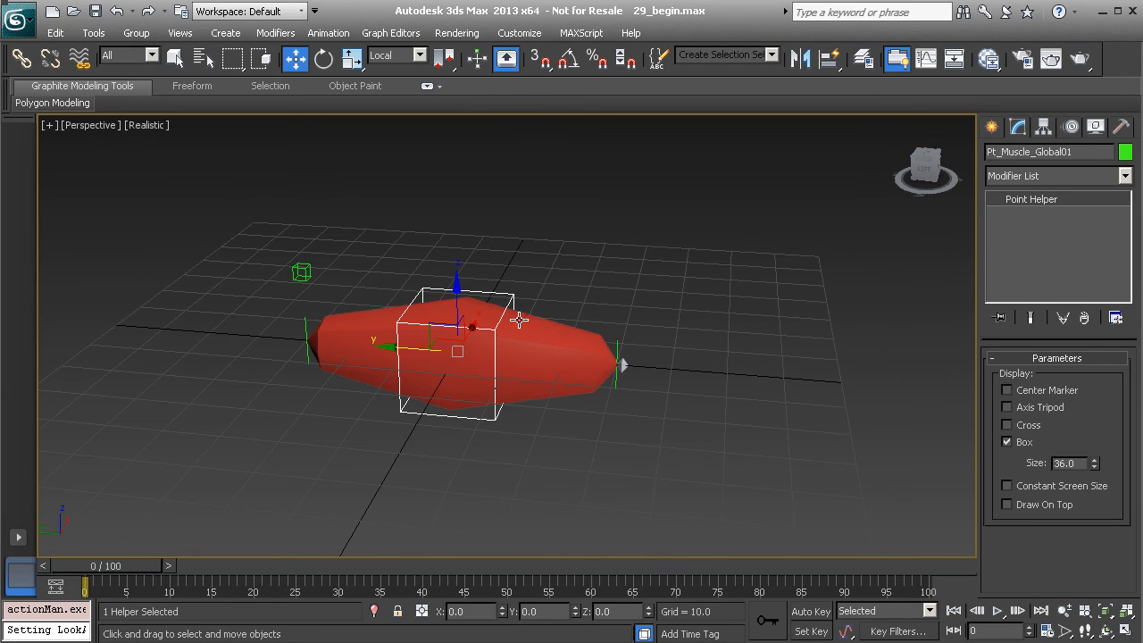
drag(464, 344, 495, 277)
key(ctrl+z)
Step: Freeze the transforms of the global helper, both anchor helpers and the up-vector box helper together
scroll(402, 401, up, 3)
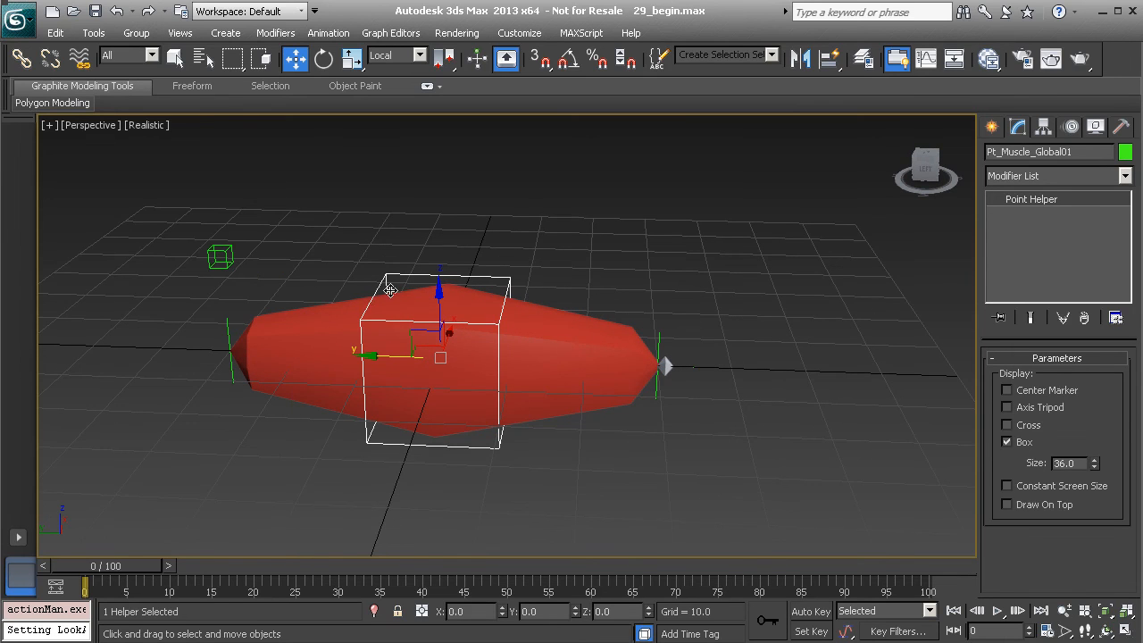
ctrl+click(226, 318)
ctrl+click(653, 401)
ctrl+click(226, 258)
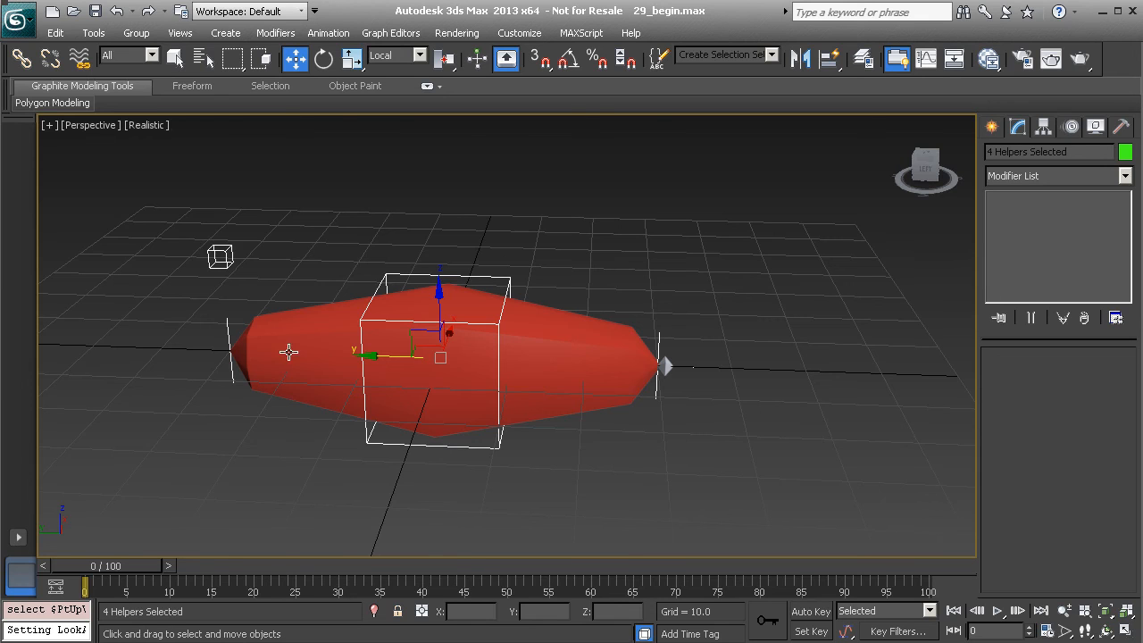
right_click(508, 216)
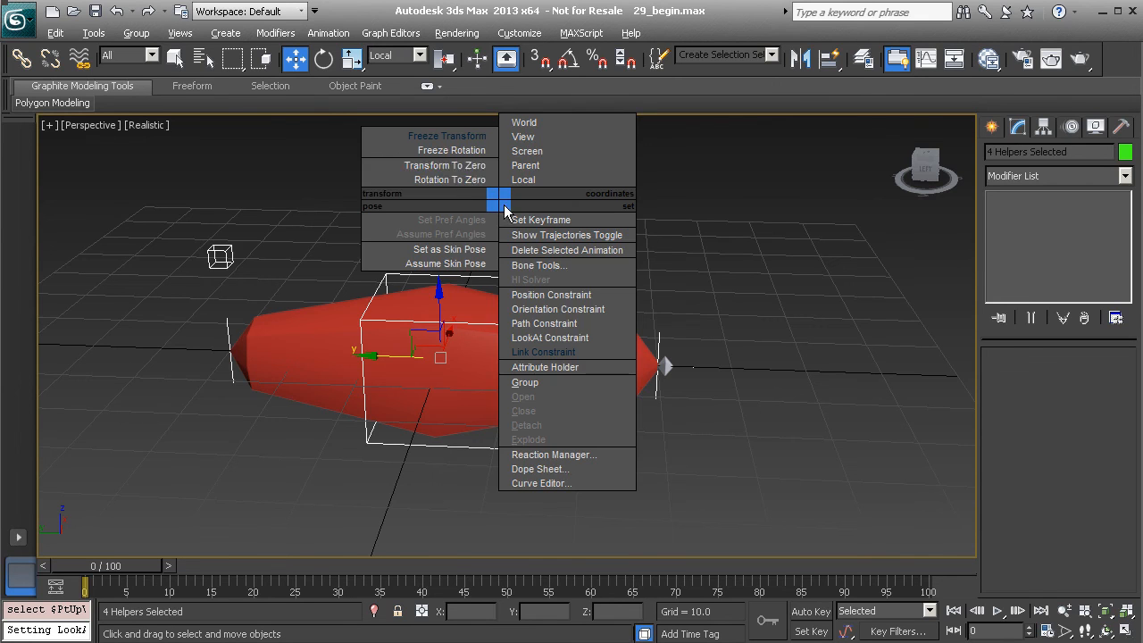
click(446, 135)
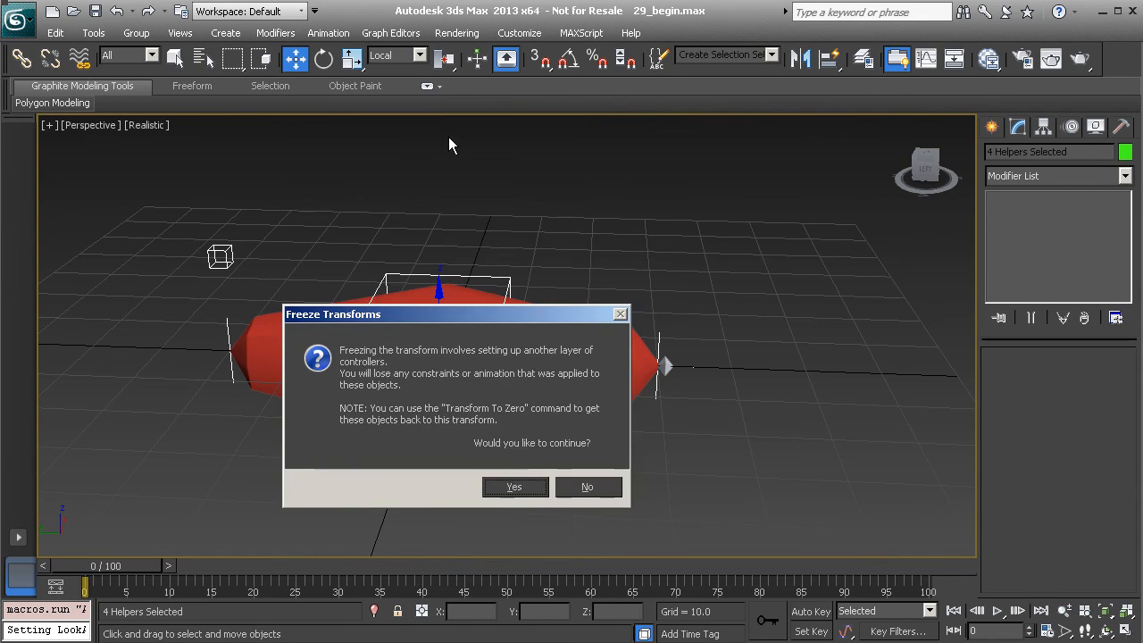
click(515, 489)
Step: Test the frozen transforms by moving Pt_Muscle_Global01 away and returning it with Transform To Zero, and clear the selection
click(505, 276)
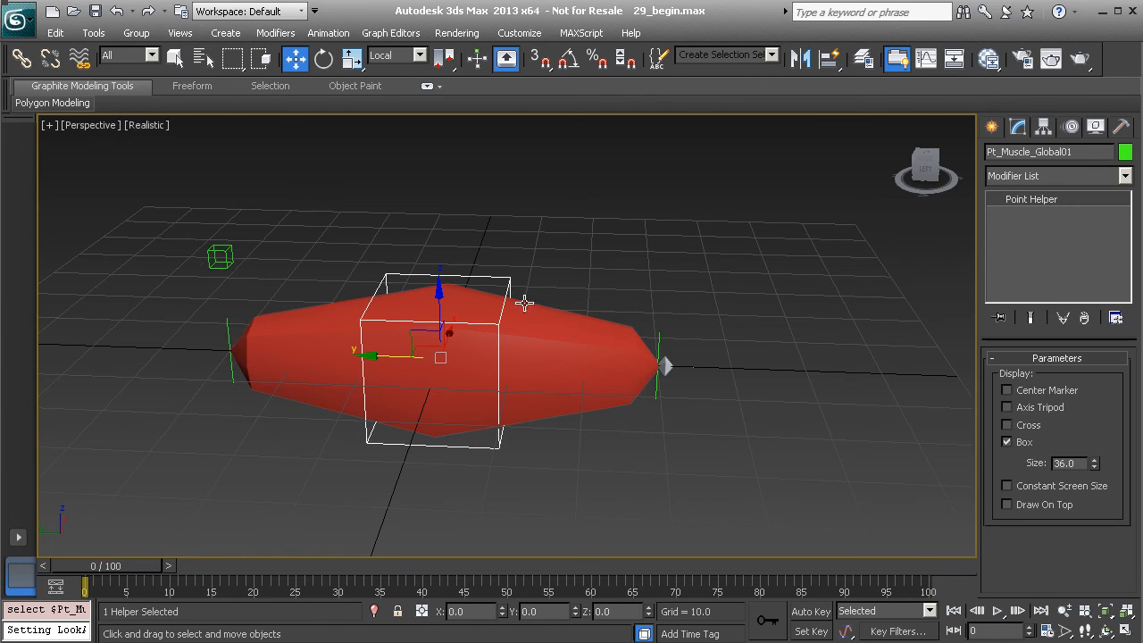
scroll(458, 333, down, 3)
alt+middle_drag(461, 352, 526, 327)
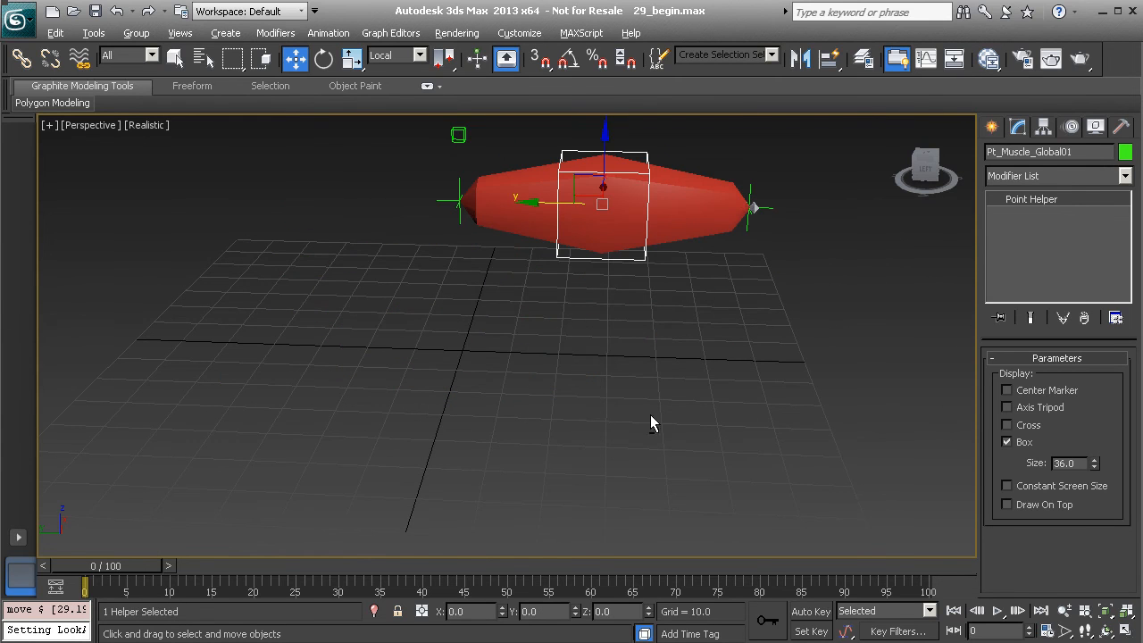
right_click(634, 382)
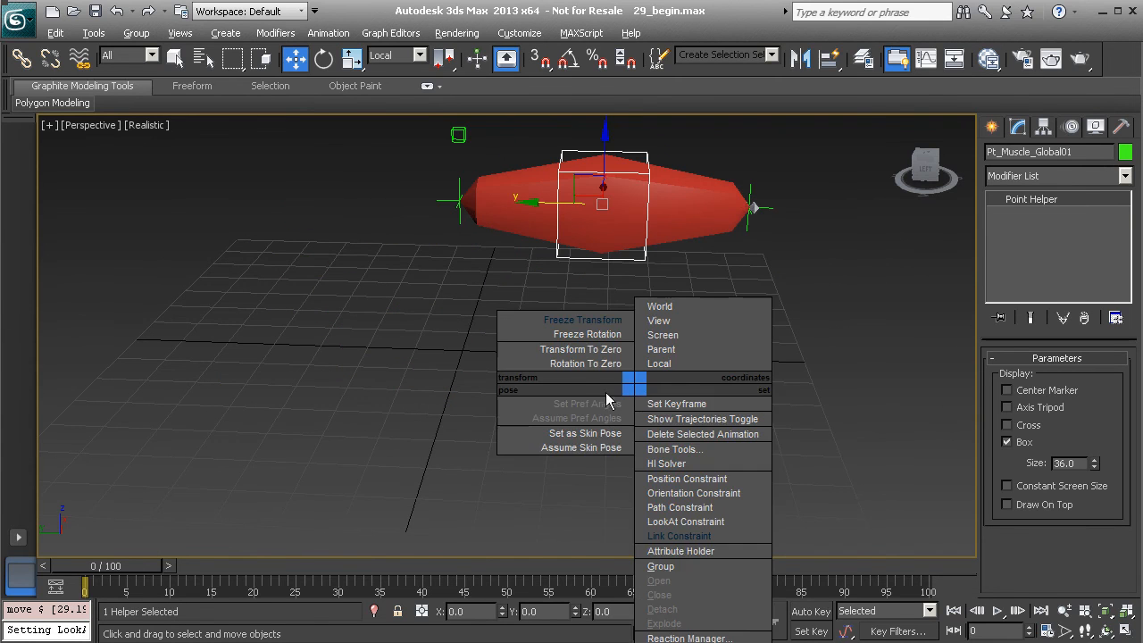
click(577, 353)
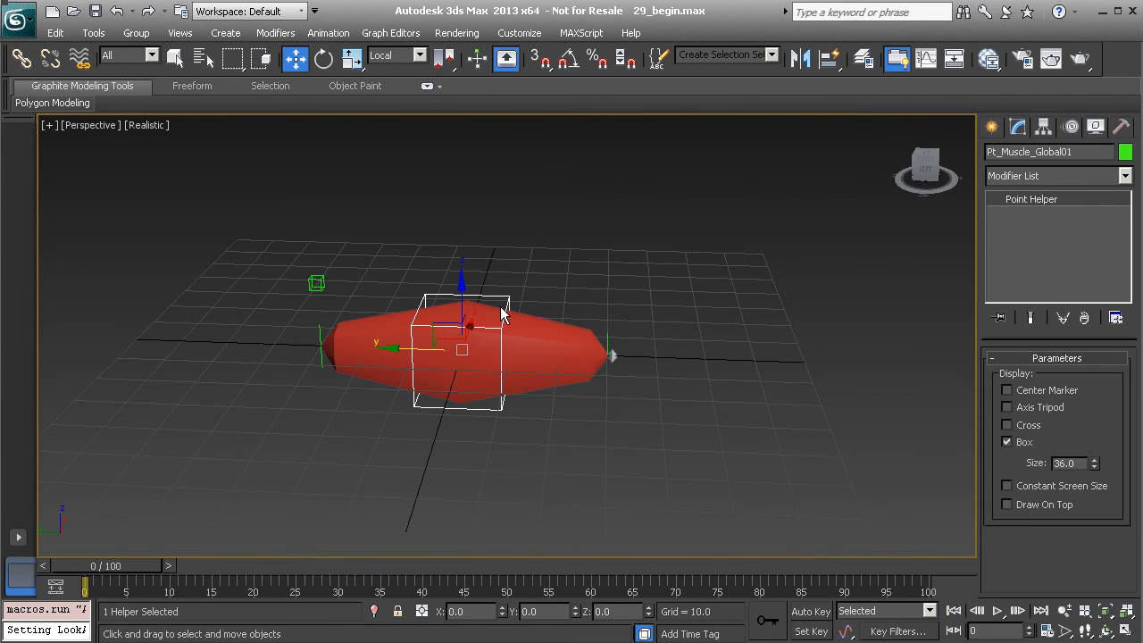
click(531, 261)
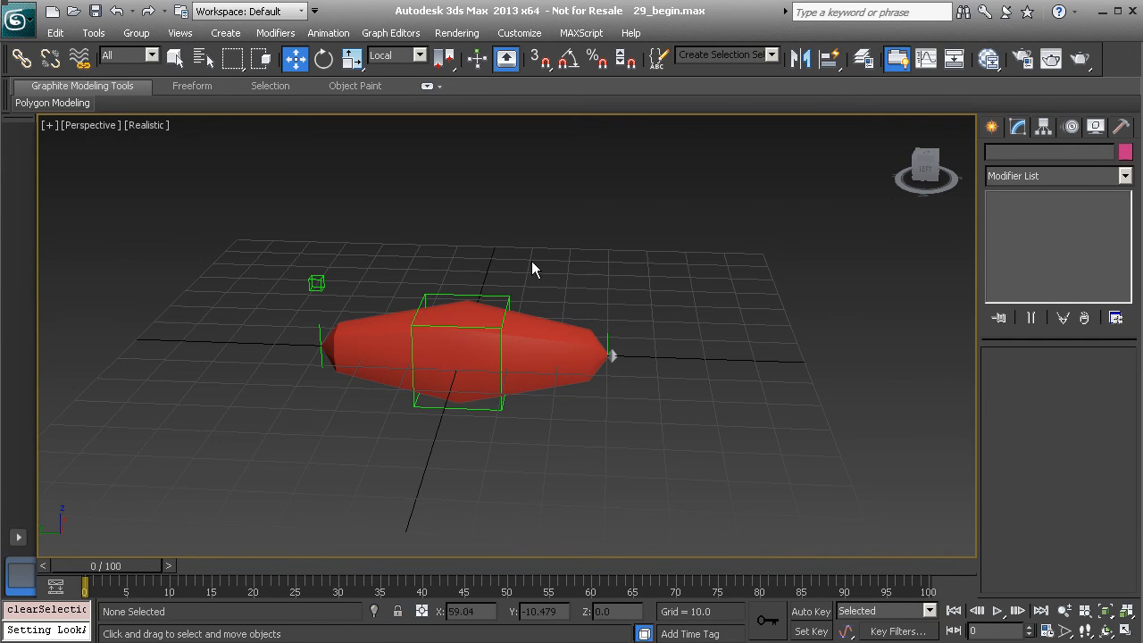
alt+middle_drag(562, 305, 463, 366)
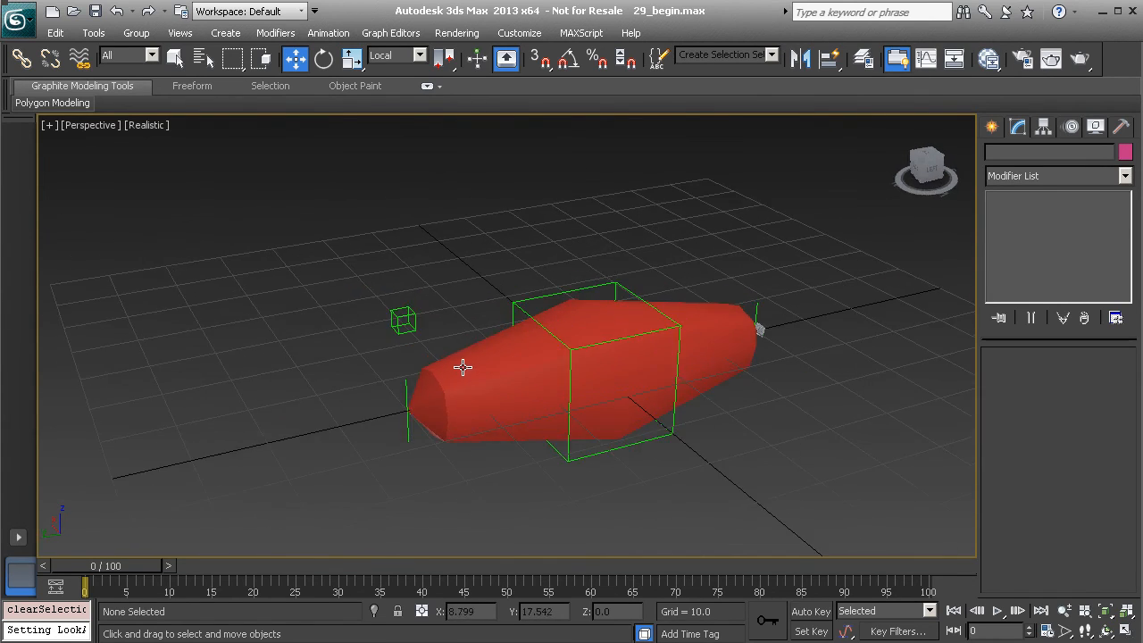
middle_drag(583, 341, 416, 357)
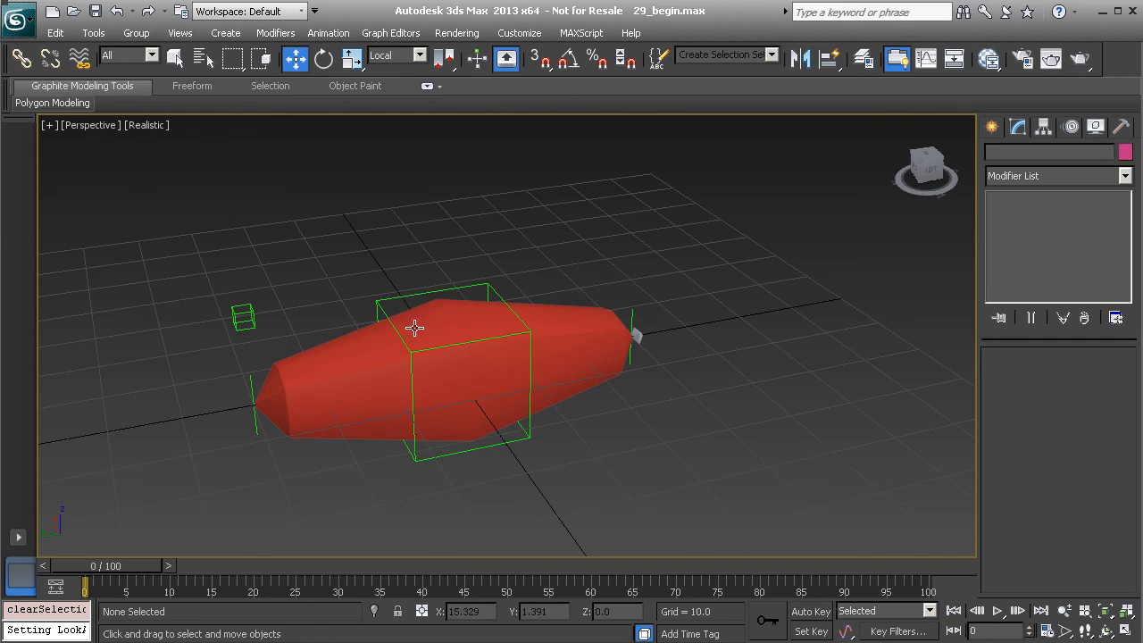
middle_drag(428, 327, 442, 334)
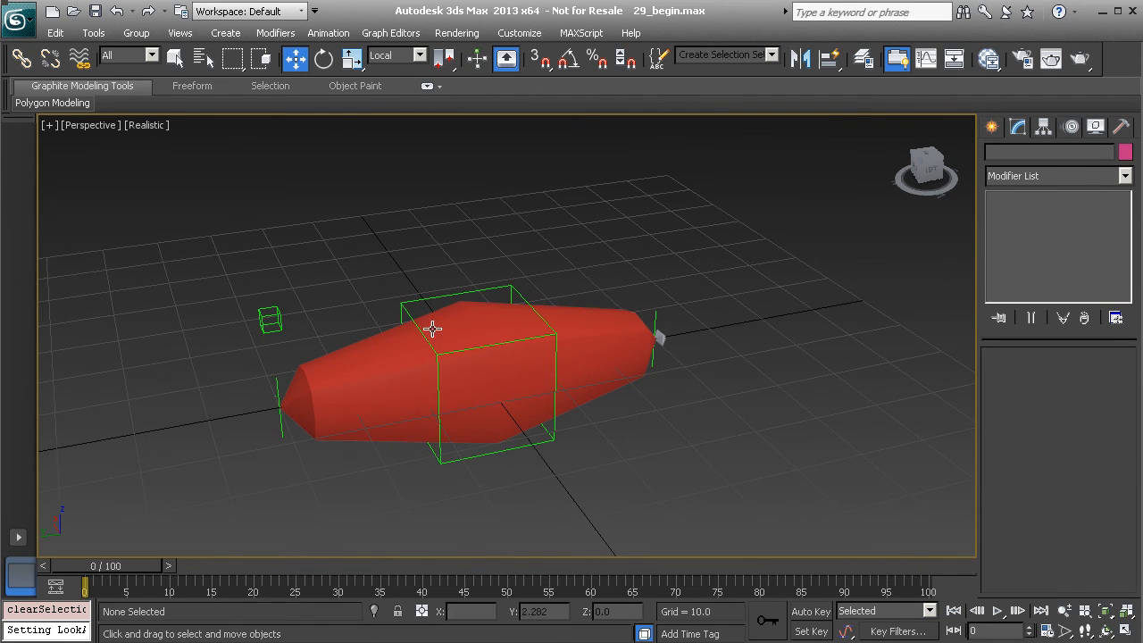